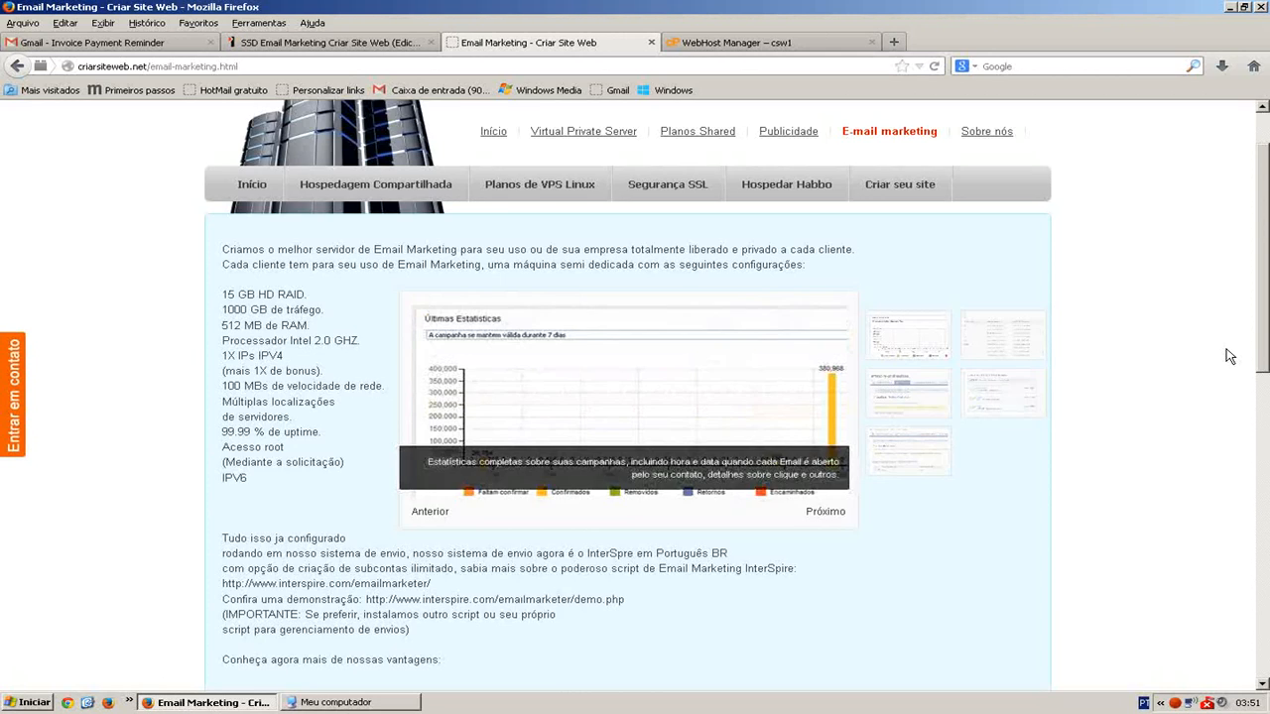
Step: Review the E-mail marketing page's server specifications, monthly price, list of advantages, plan conditions and delivery notes
scroll(1133, 346, "down", 8)
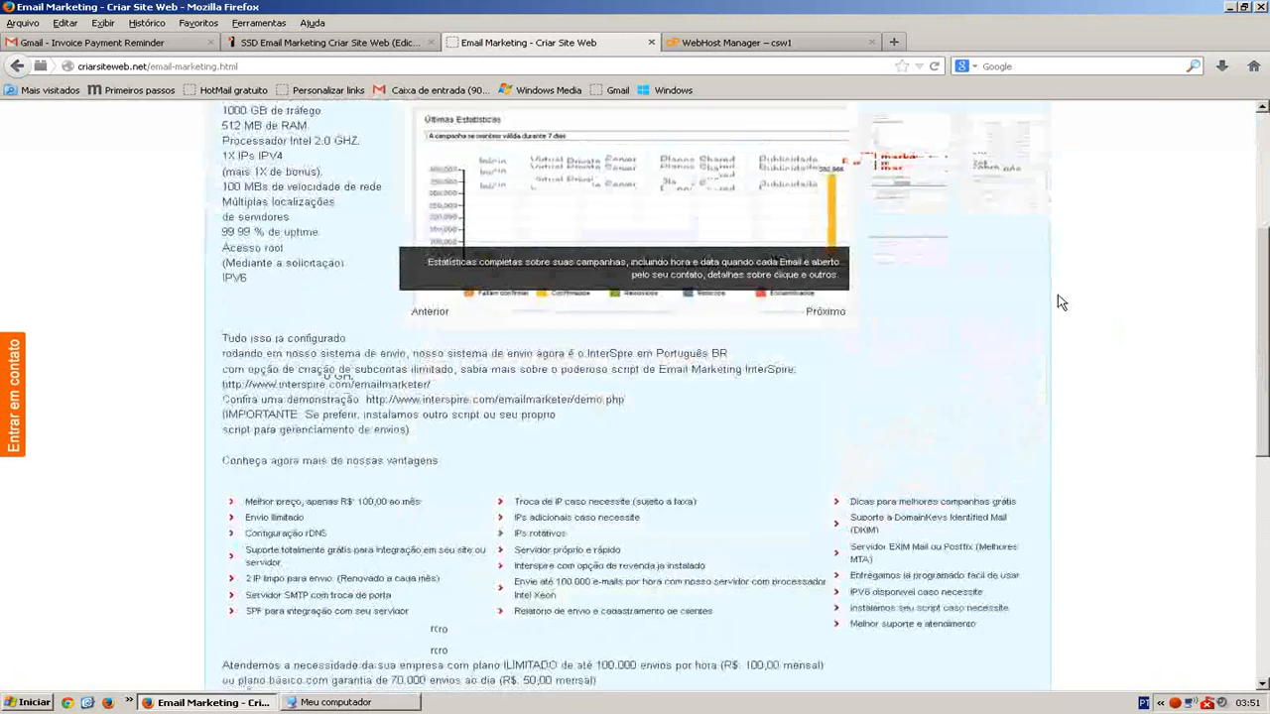
scroll(1005, 270, "up", 6)
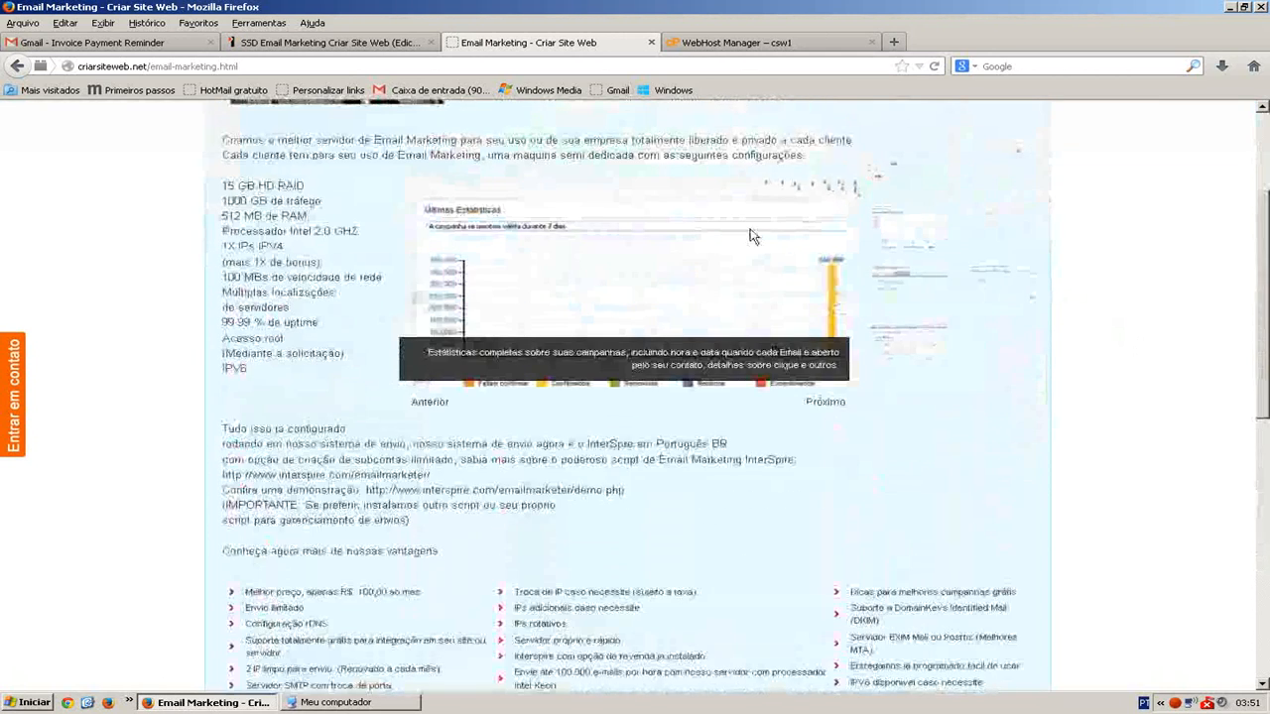
scroll(1058, 287, "down", 3)
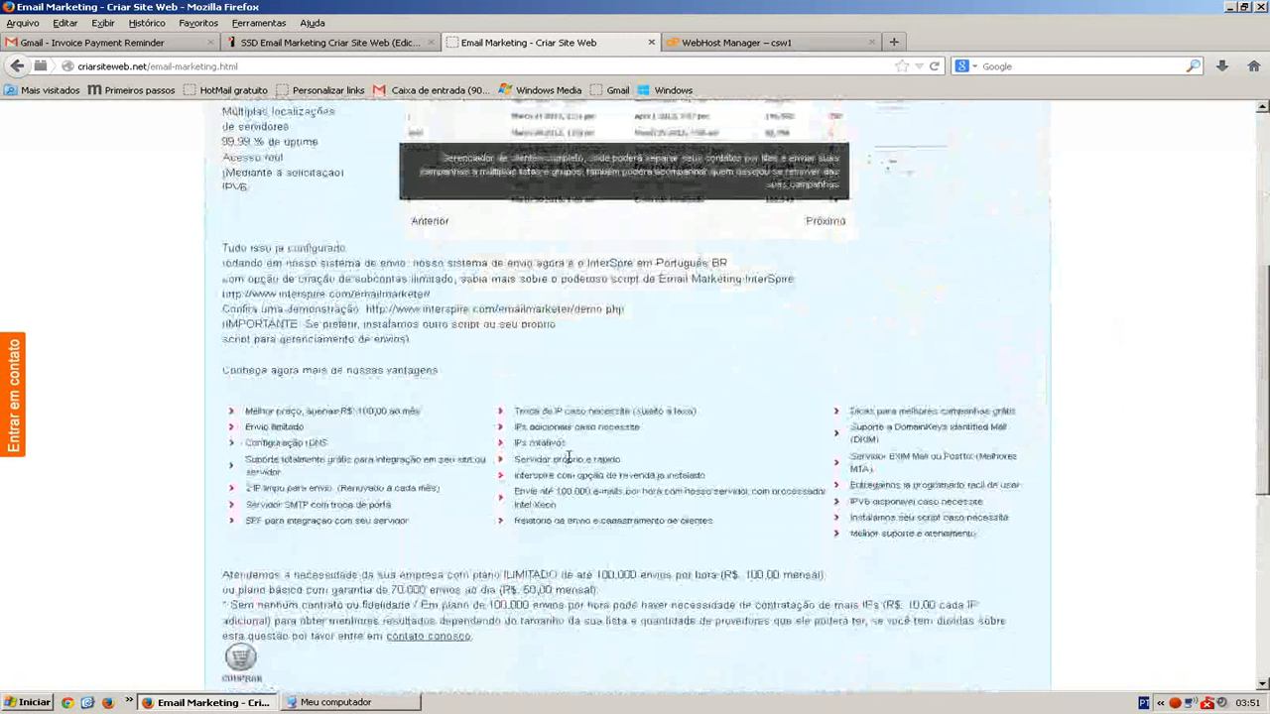
left_click_drag(359, 410, 474, 416)
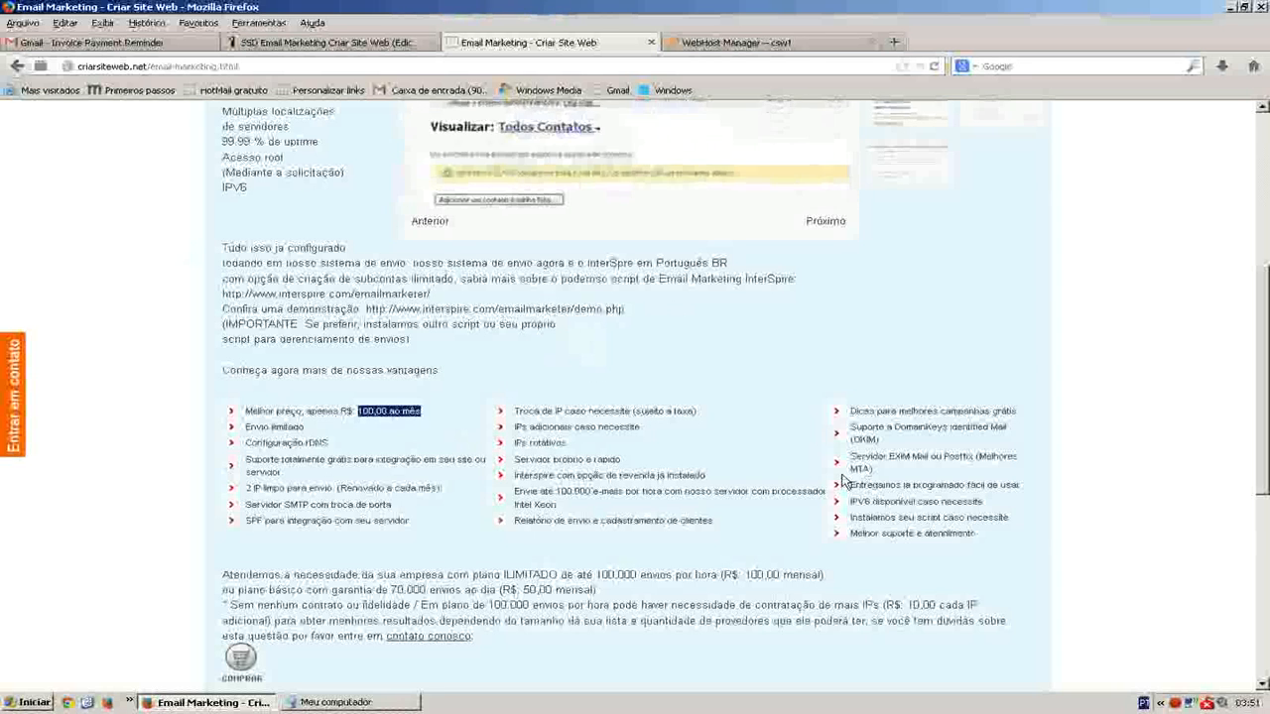
scroll(690, 347, "down", 3)
scroll(516, 490, "down", 2)
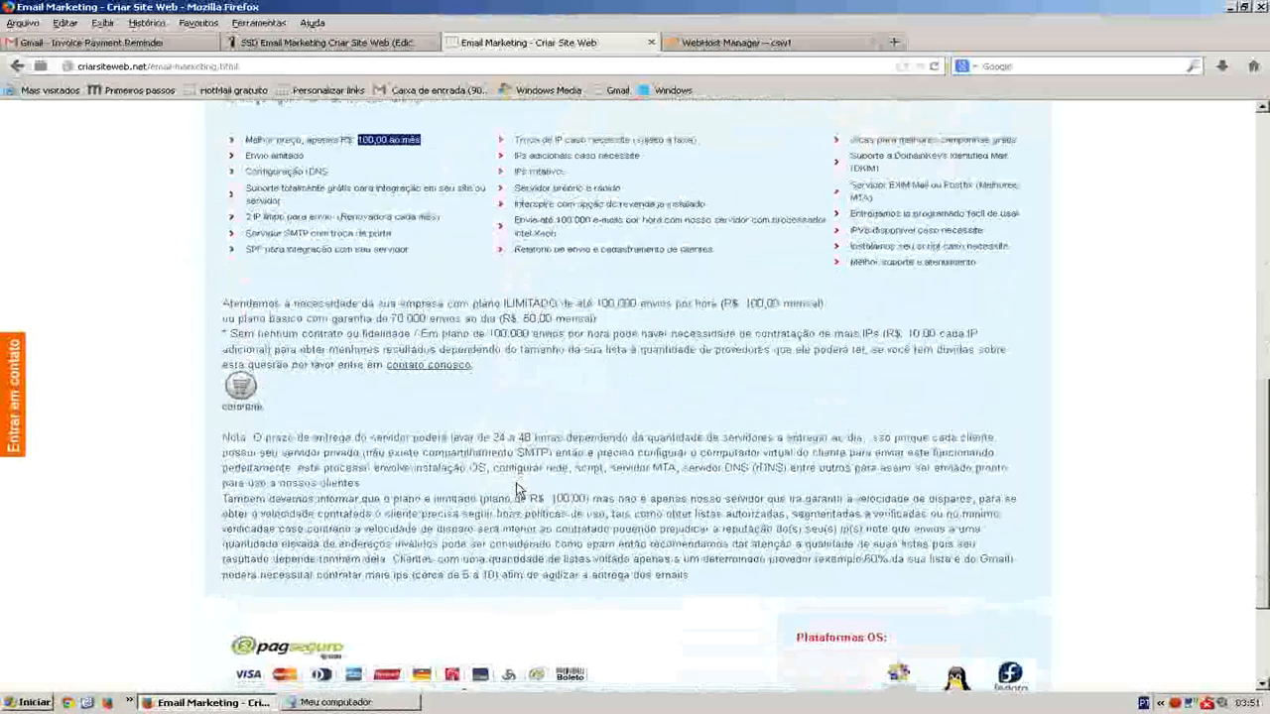
scroll(665, 421, "down", 3)
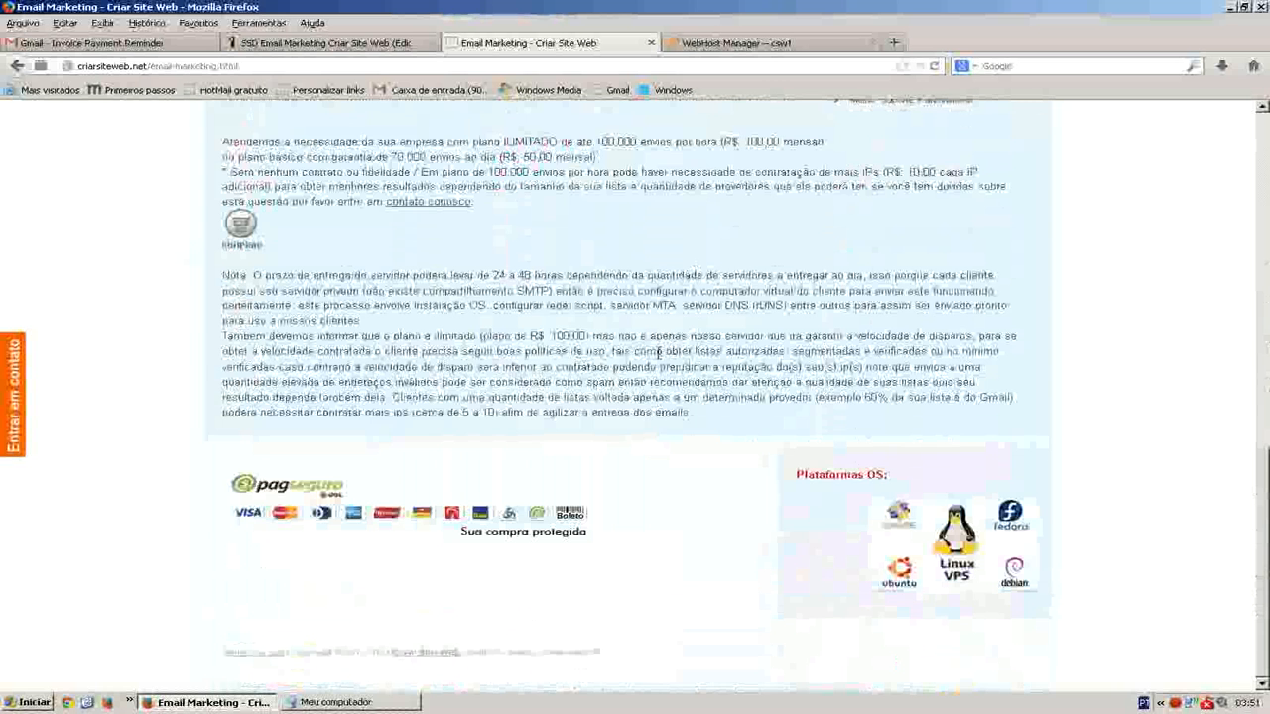
scroll(667, 351, "up", 2)
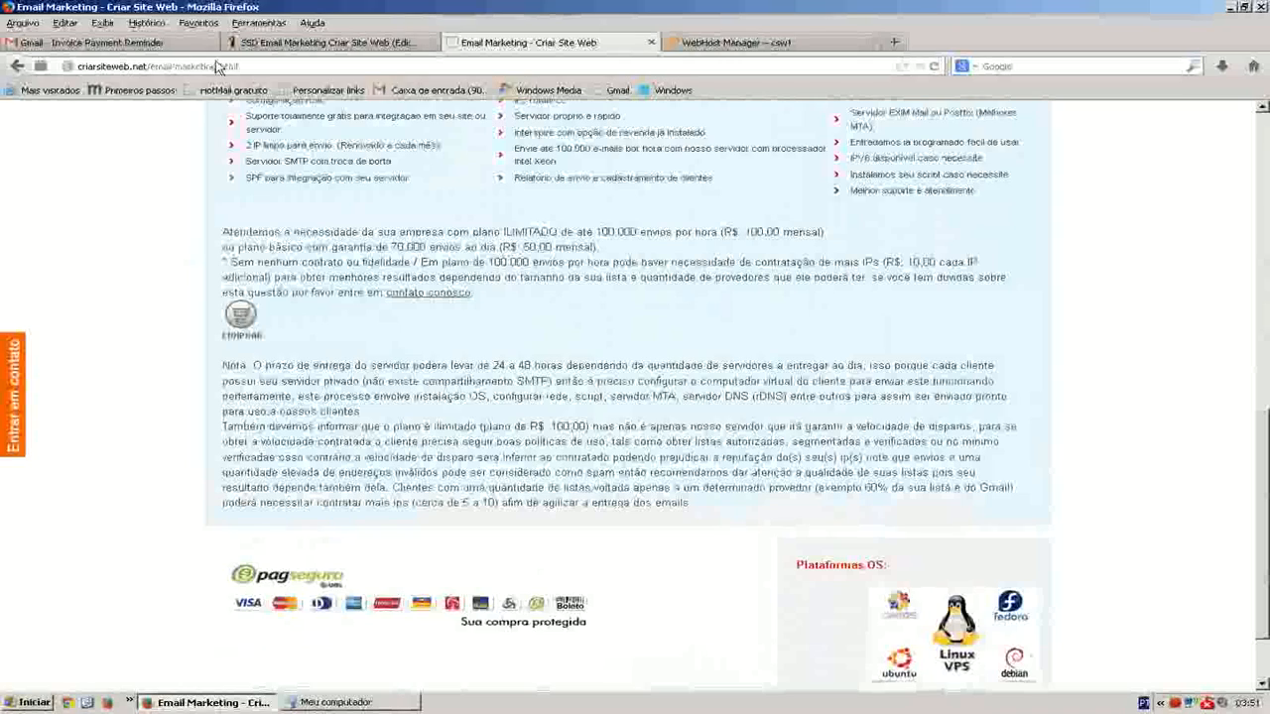
scroll(635, 322, "up", 10)
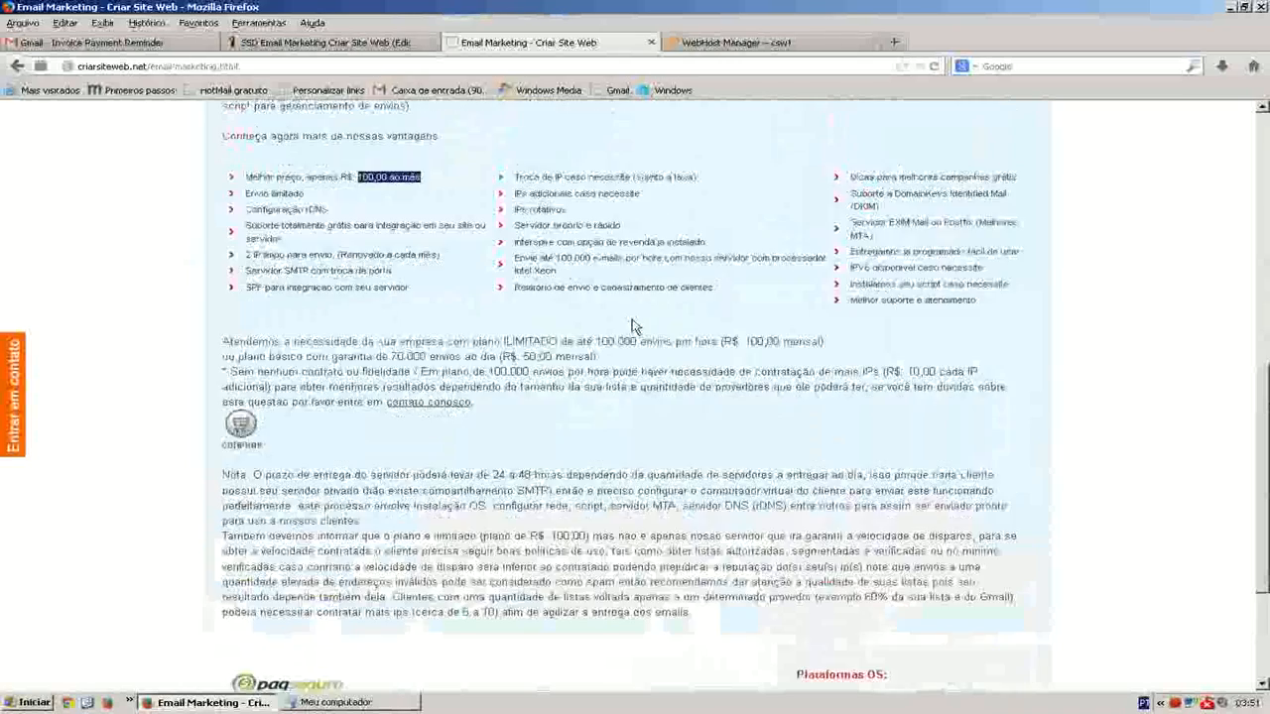
scroll(625, 330, "up", 2)
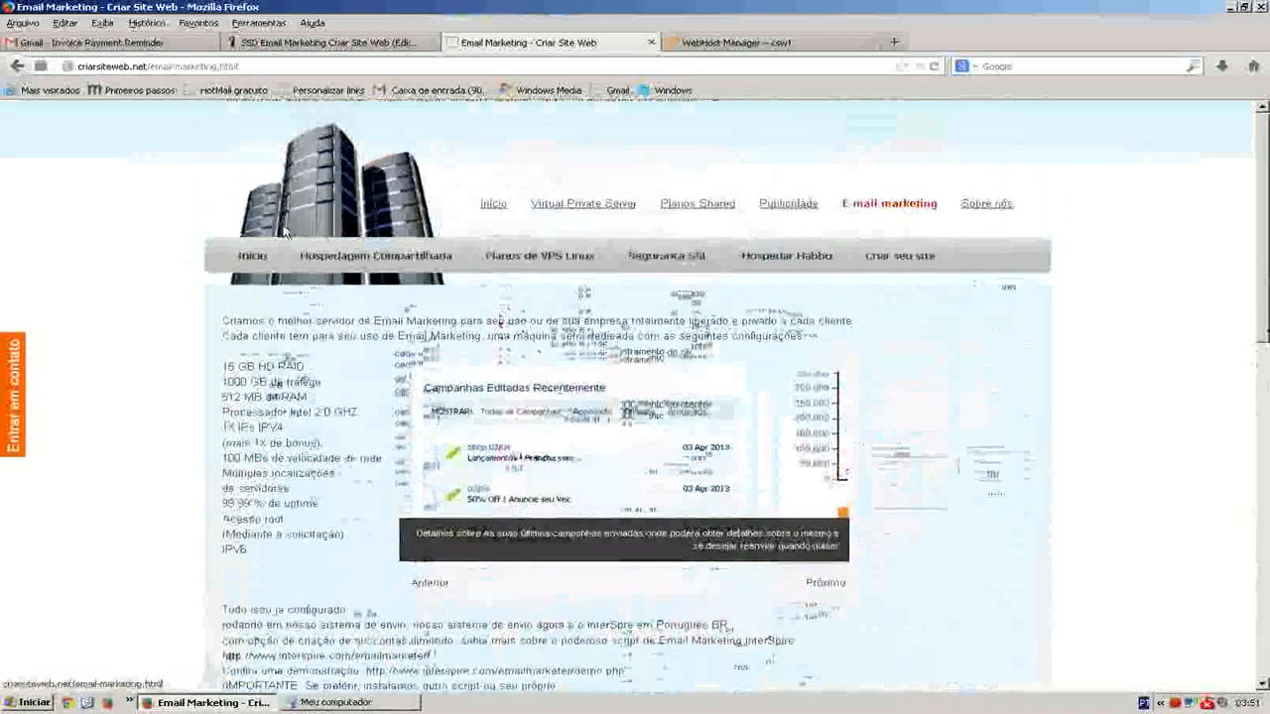
scroll(760, 255, "down", 1)
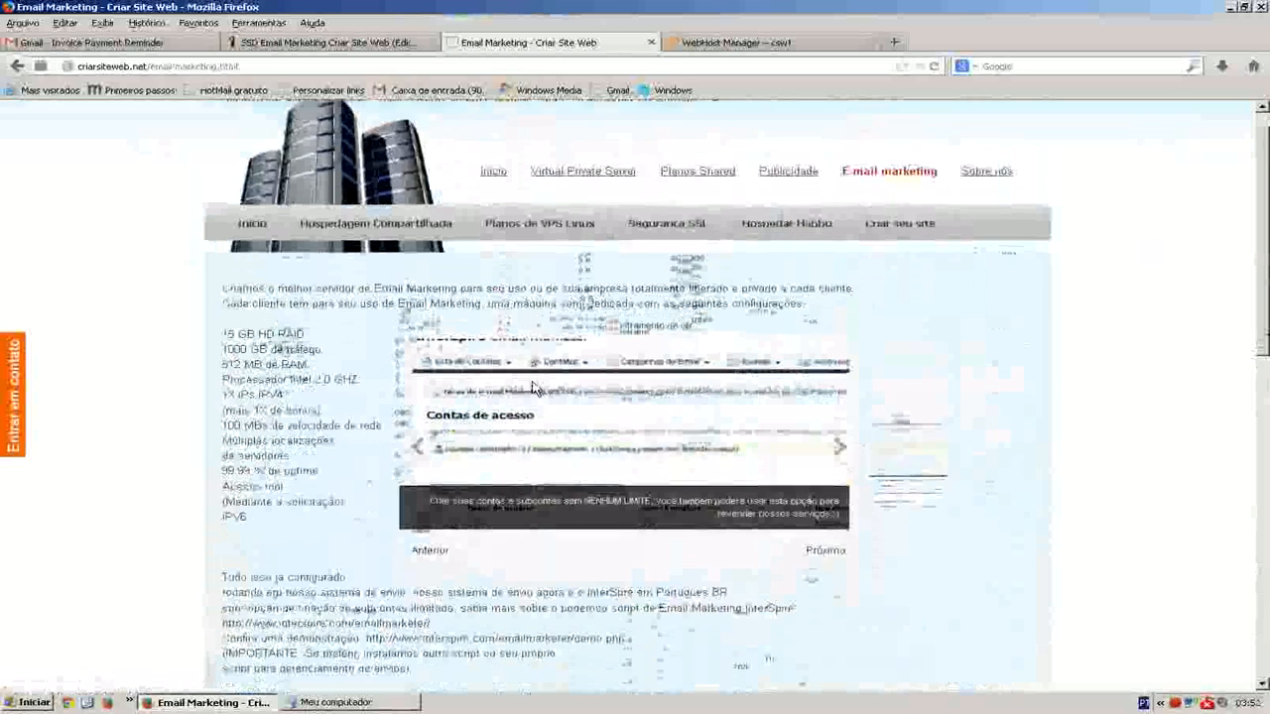
scroll(534, 397, "up", 1)
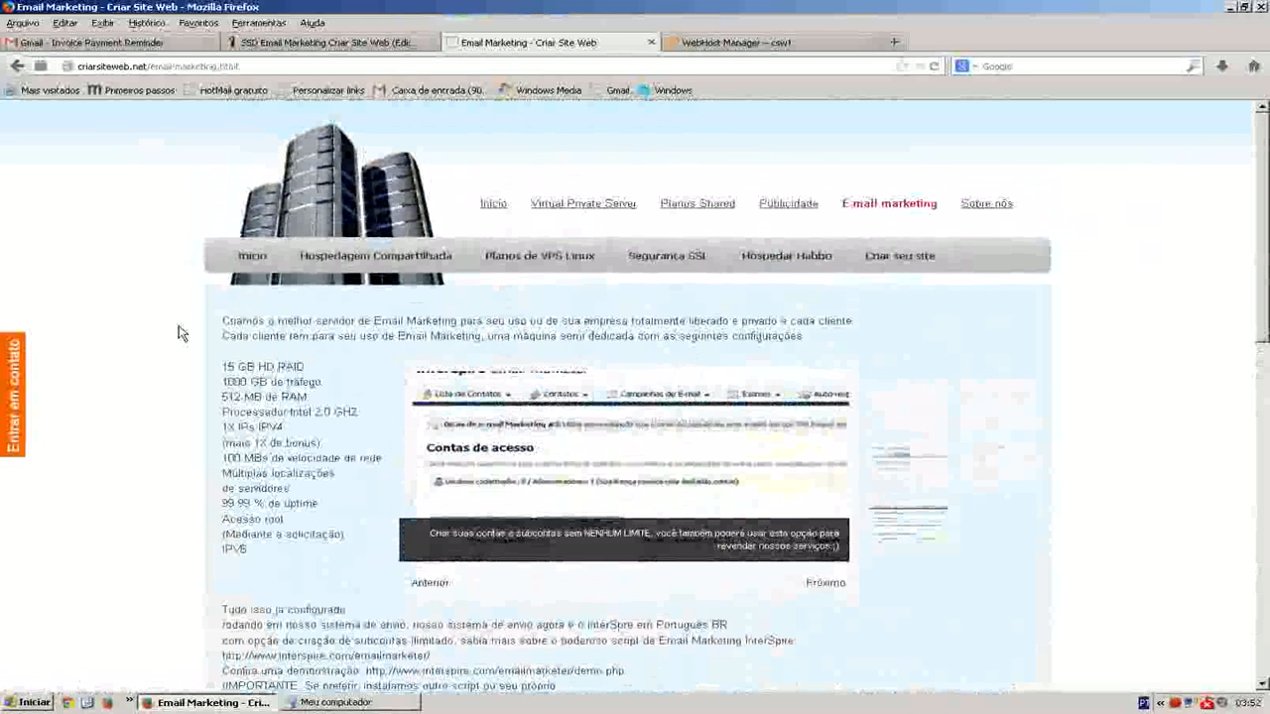
Step: Go to the Criar Site Web home page and open its contact form
left_click(248, 269)
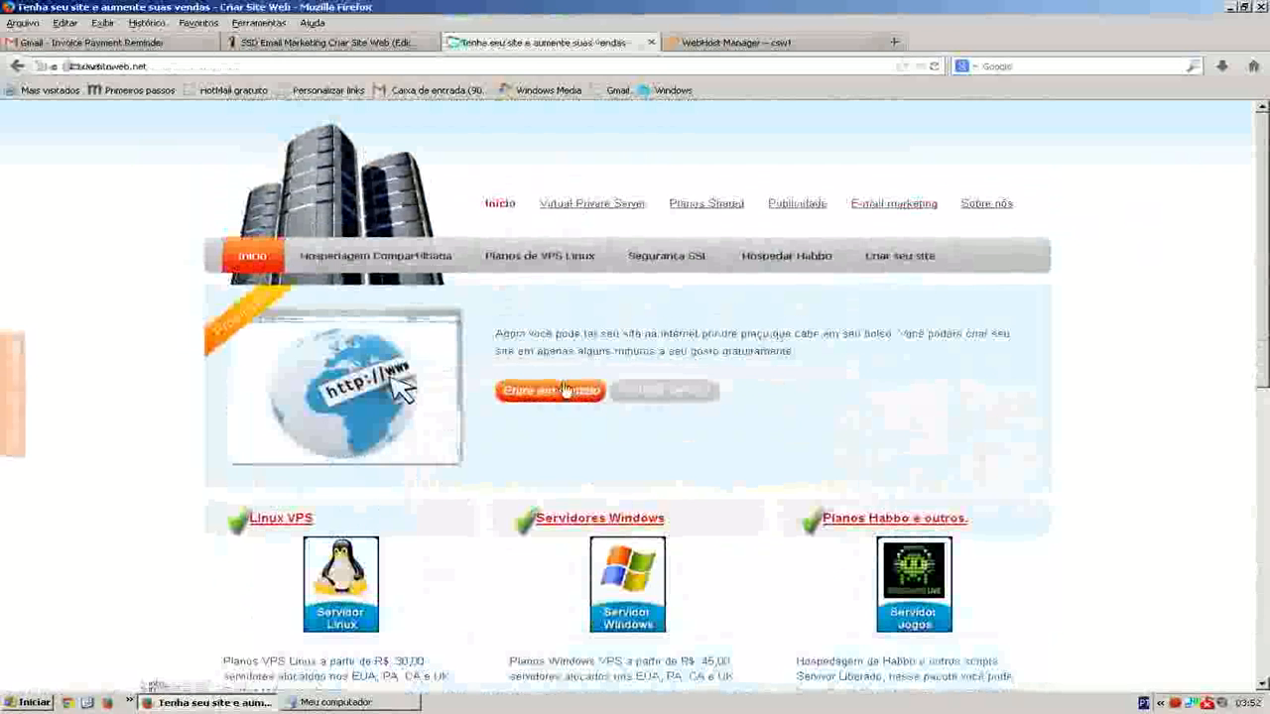
left_click(550, 392)
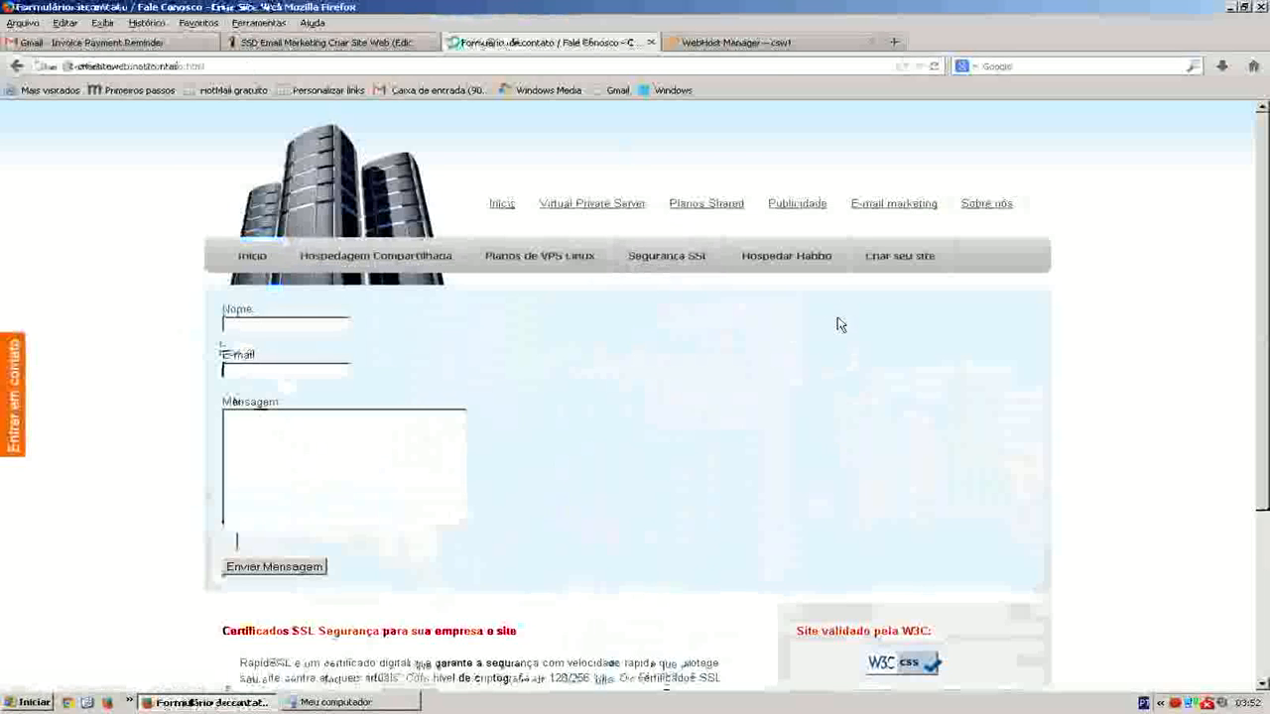
Step: Bring up the SSD Email Marketing dashboard and highlight the sistema/admin/index.php path in its address
left_click(318, 42)
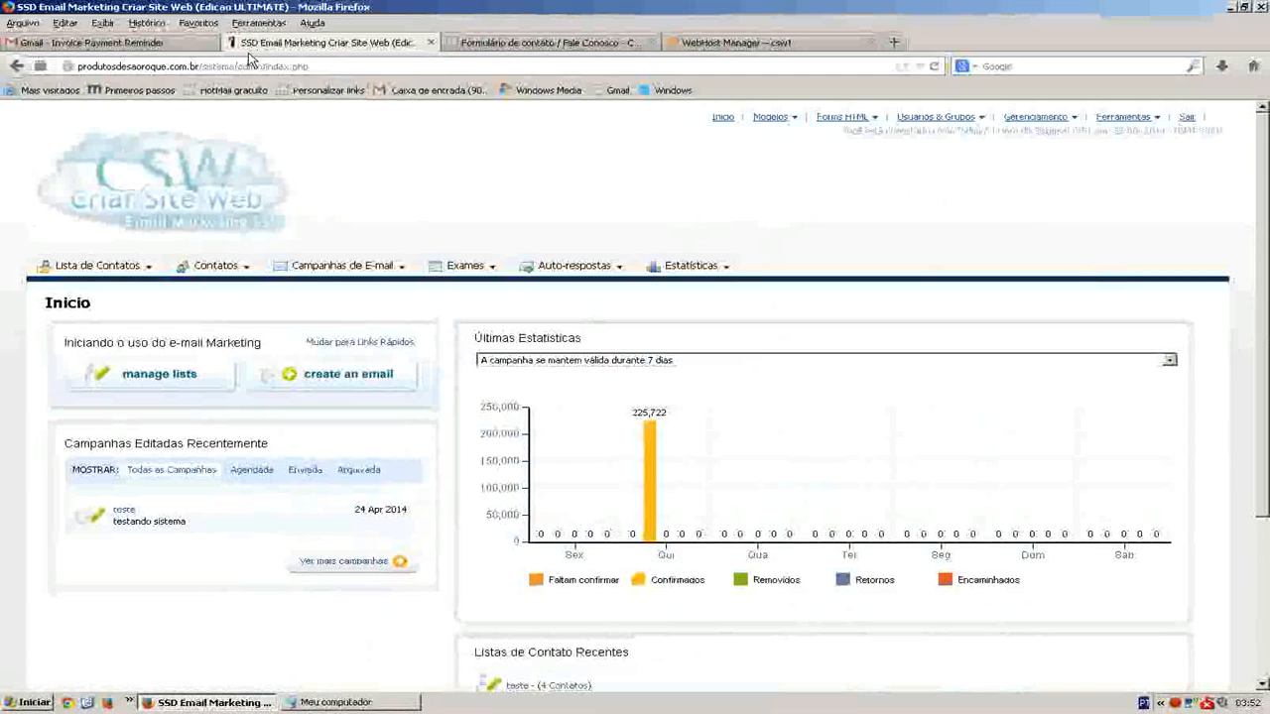
left_click_drag(201, 67, 455, 67)
left_click(297, 68)
left_click_drag(202, 67, 445, 66)
left_click(425, 67)
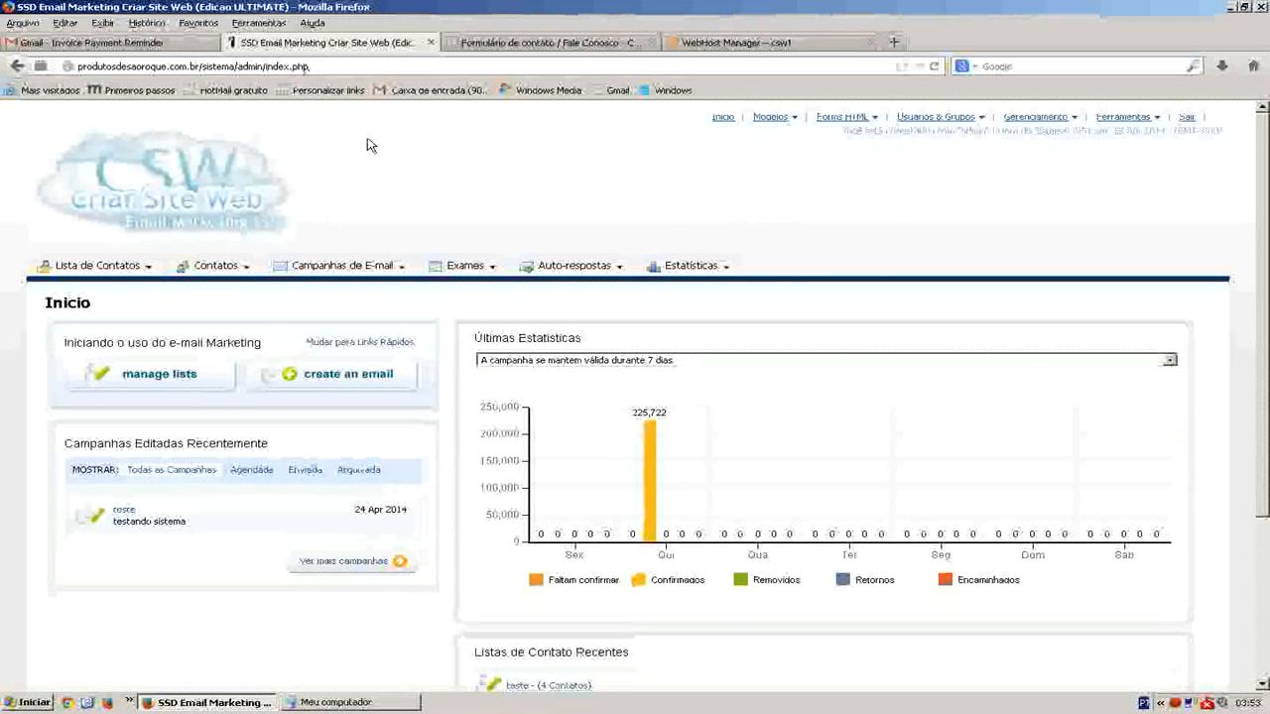
Step: Replace the dashboard address with the domain's cPanel login on port 2083 and sign in with the account password
left_click_drag(202, 67, 429, 66)
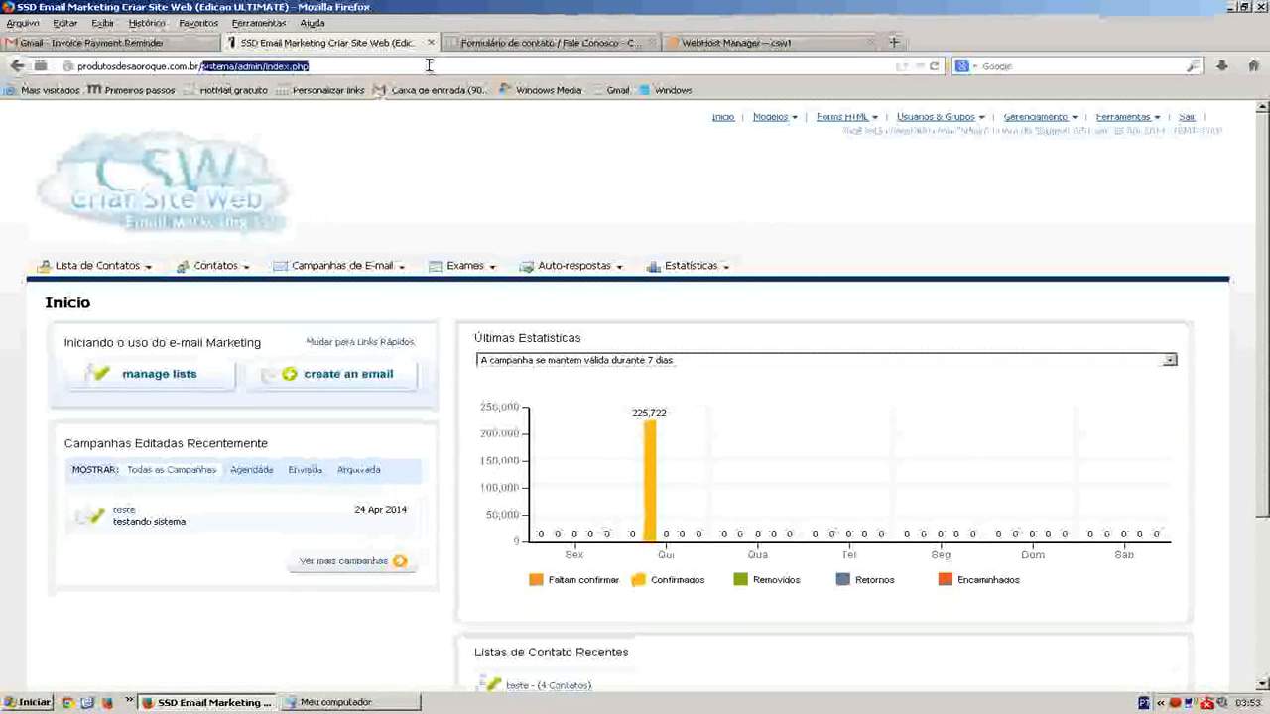
key("BackSpace")
key("Return")
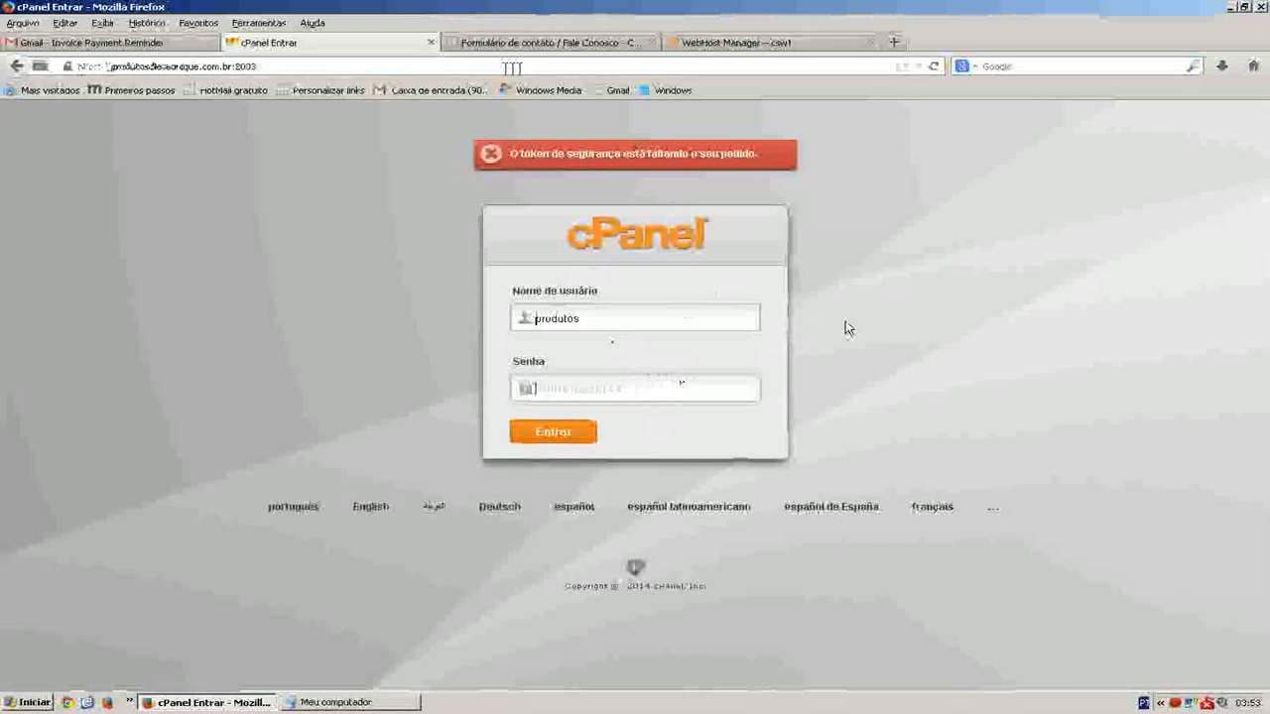
type("•••••••")
key("Return")
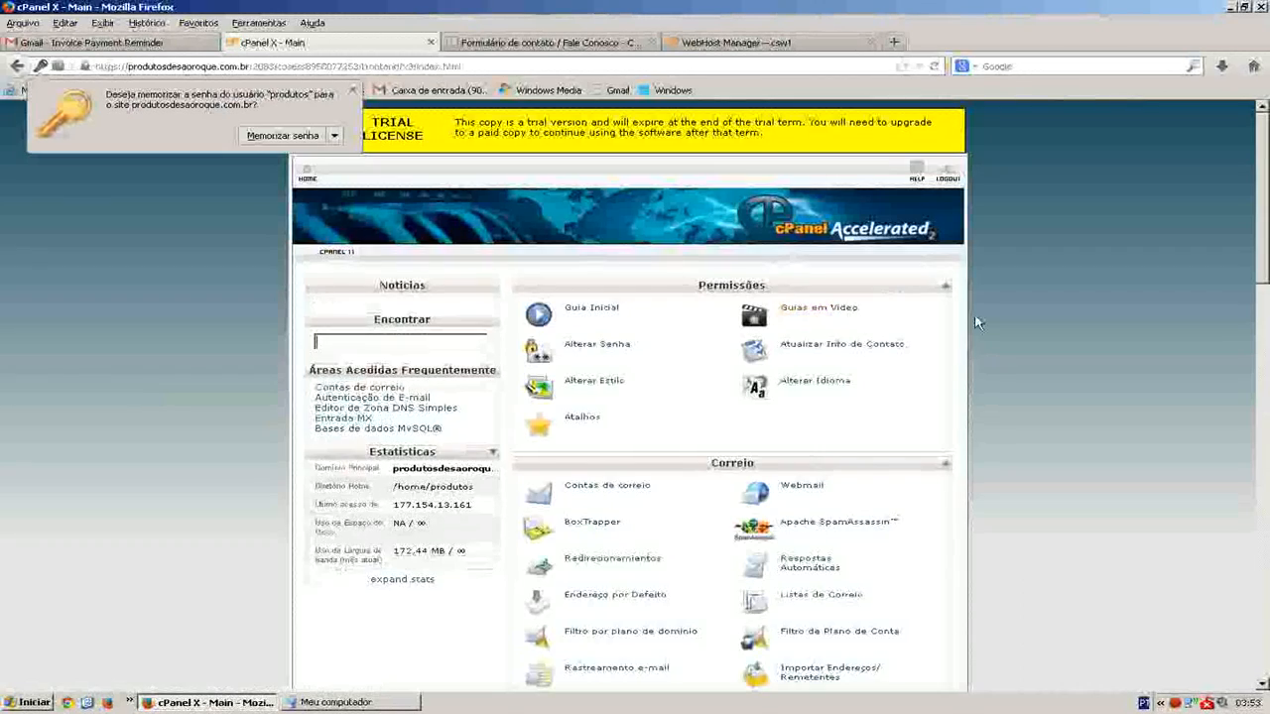
Step: Dismiss the offer to remember the password and open the Autenticação de E-mail settings in the Correio section
scroll(982, 305, "down", 3)
left_click(334, 135)
left_click(337, 178)
scroll(811, 341, "down", 3)
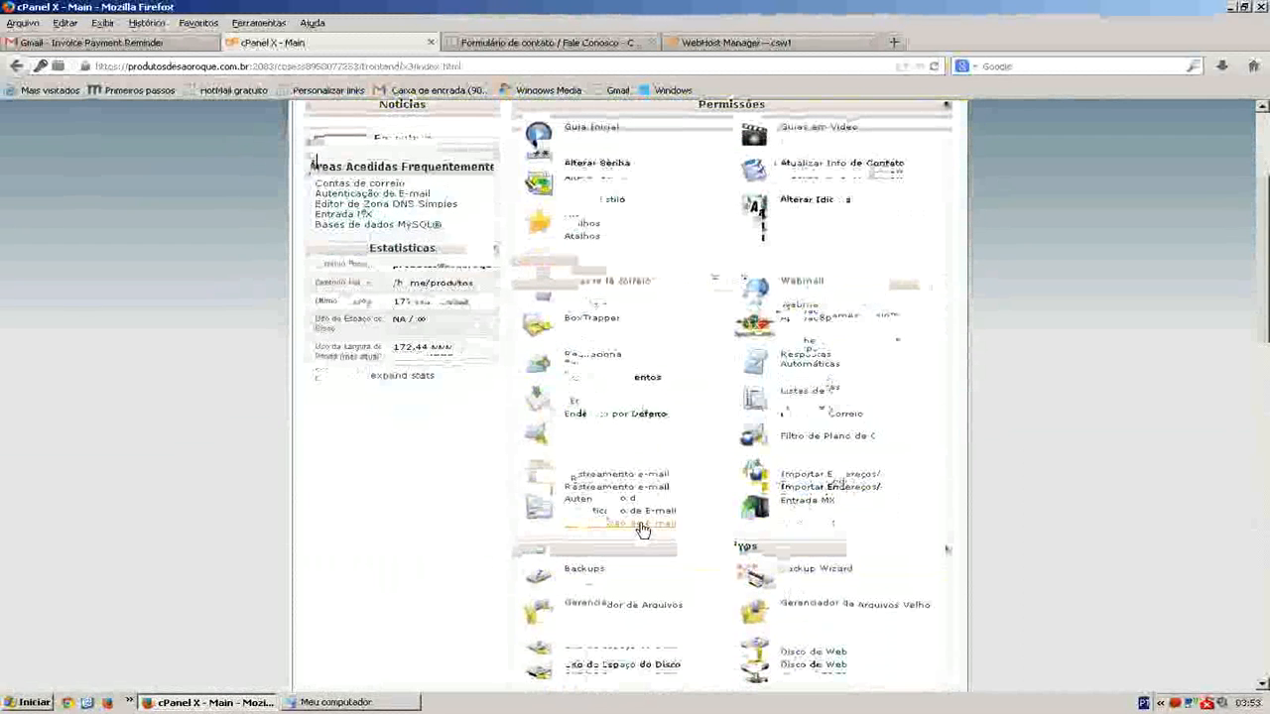
left_click(621, 525)
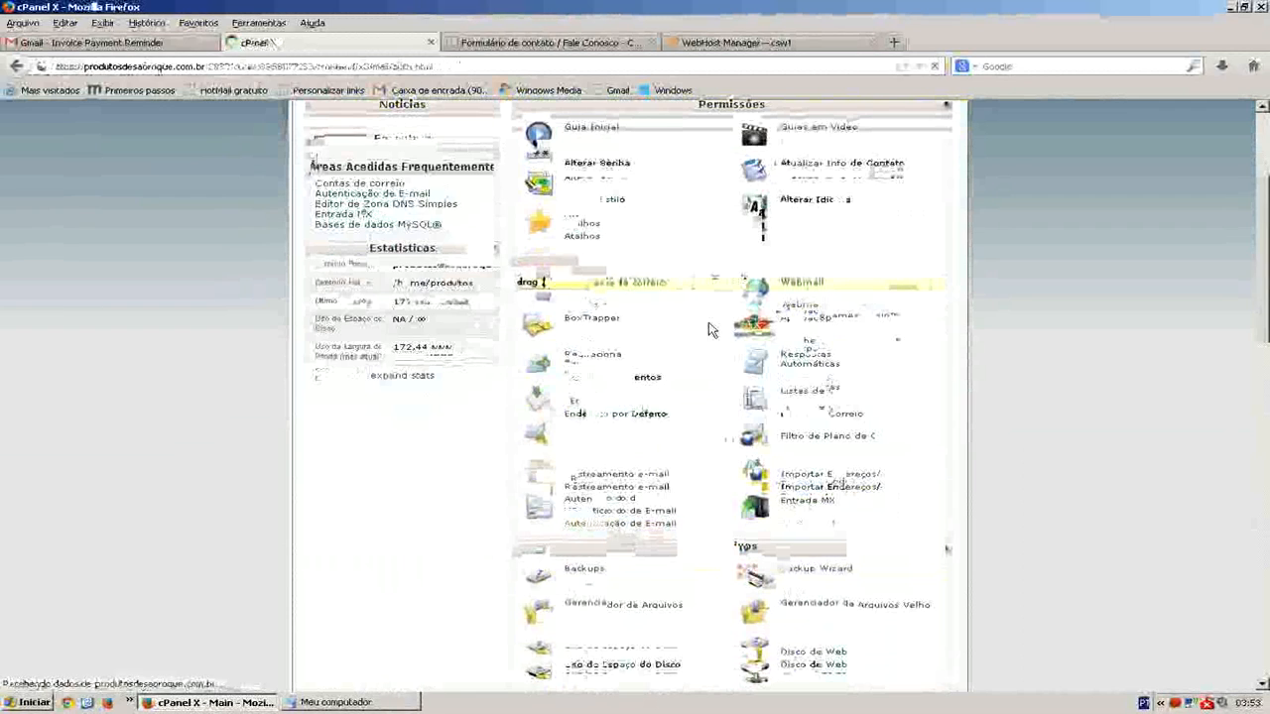
Step: Examine the SPF status with its DNS check and the explanations of SPF and DKIM
scroll(629, 261, "down", 3)
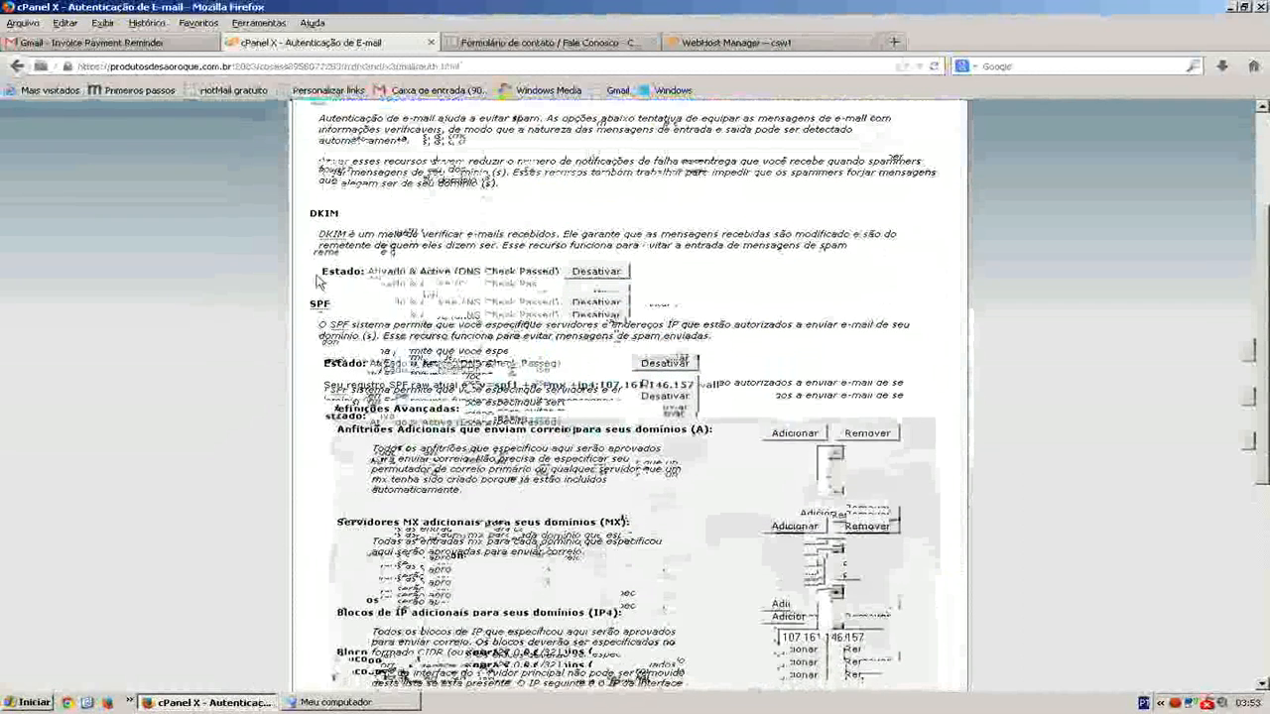
left_click_drag(329, 315, 310, 304)
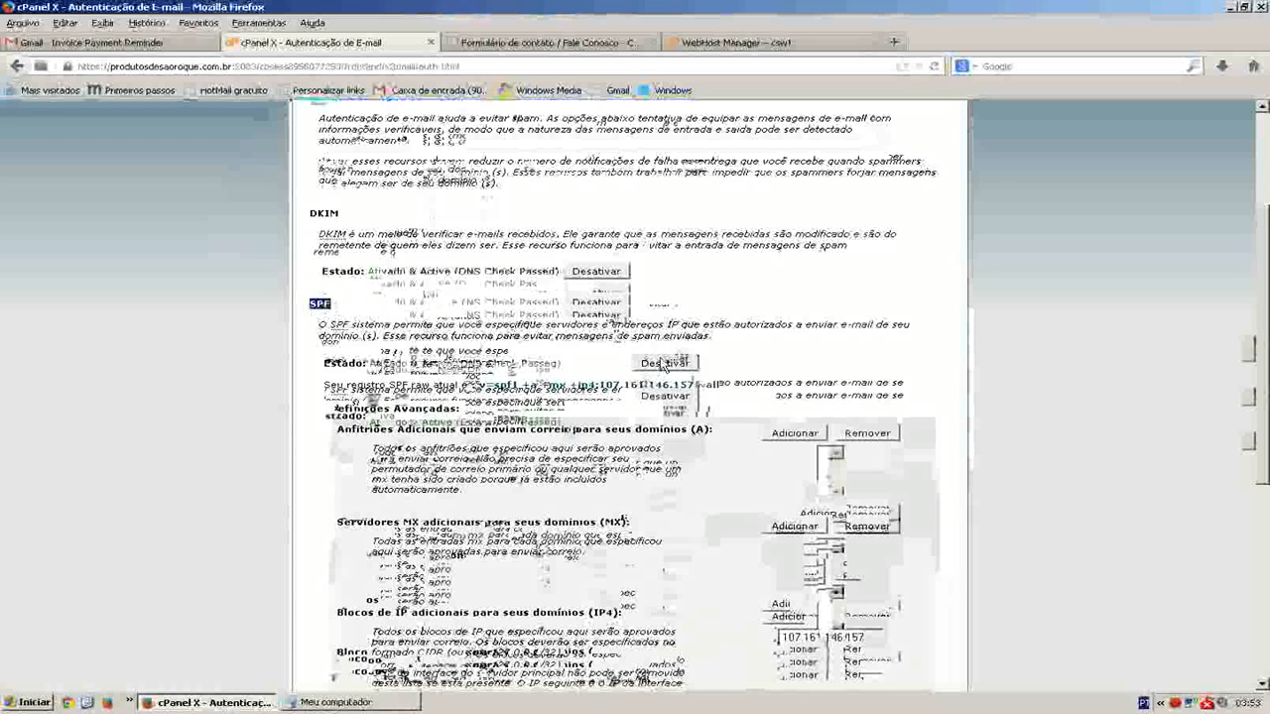
left_click_drag(349, 364, 560, 365)
left_click(325, 364, "shift")
left_click_drag(367, 364, 539, 370)
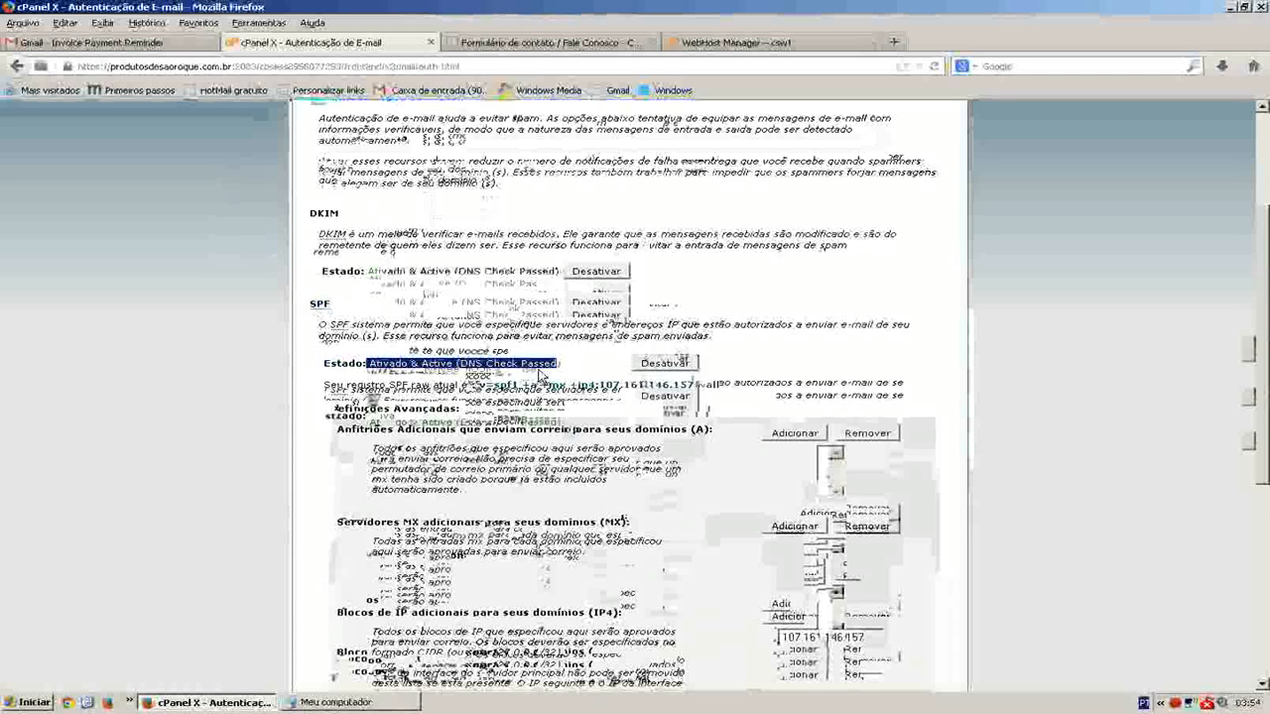
left_click(476, 364)
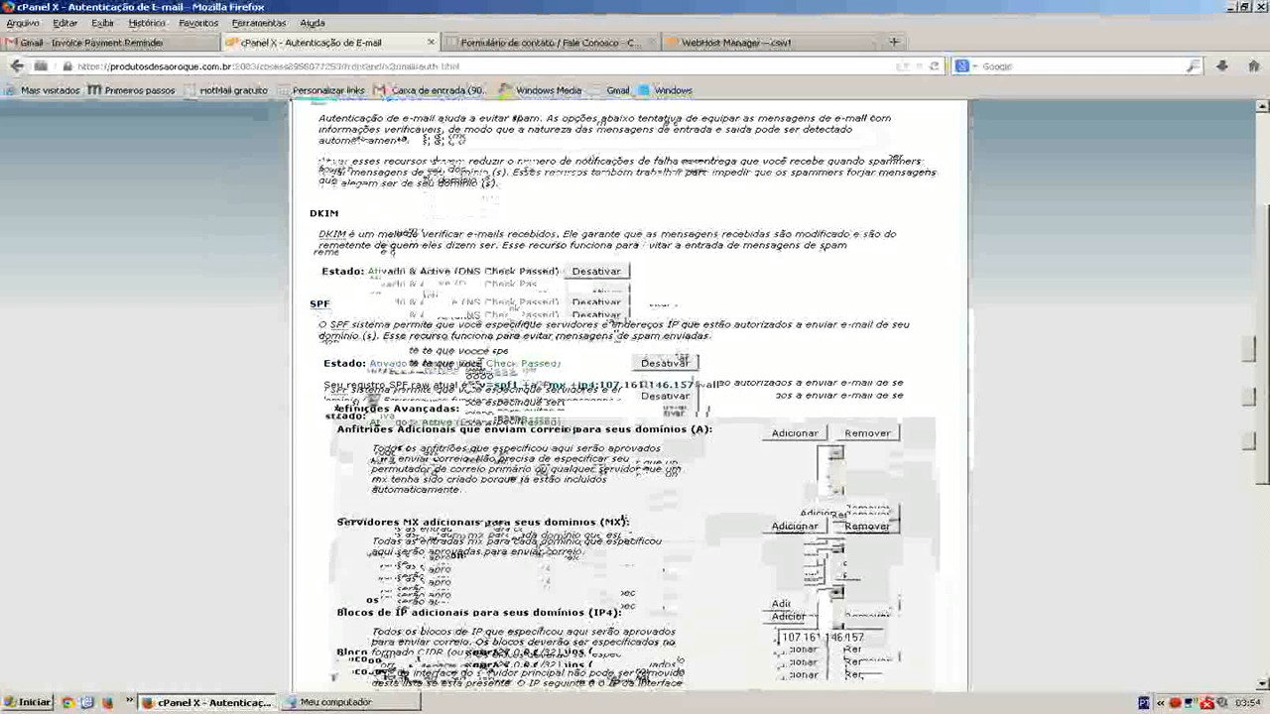
double_click(538, 364)
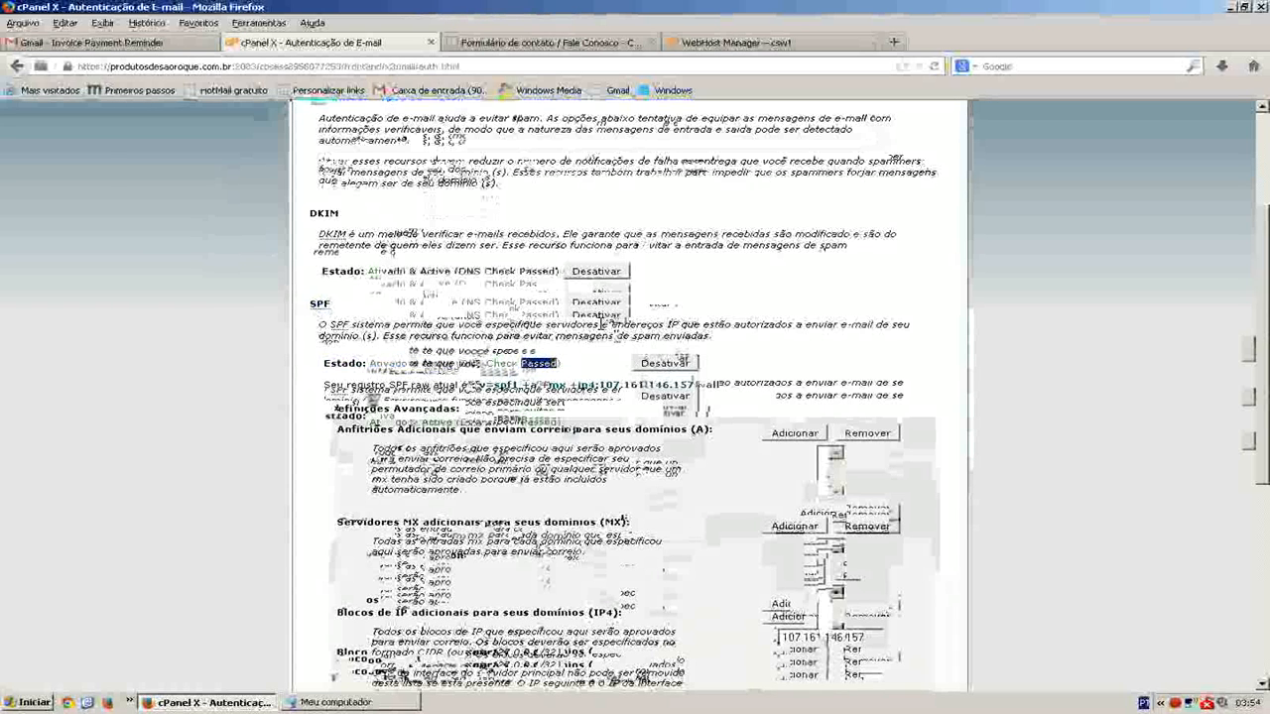
left_click_drag(320, 323, 746, 344)
left_click(402, 400)
left_click_drag(318, 231, 853, 246)
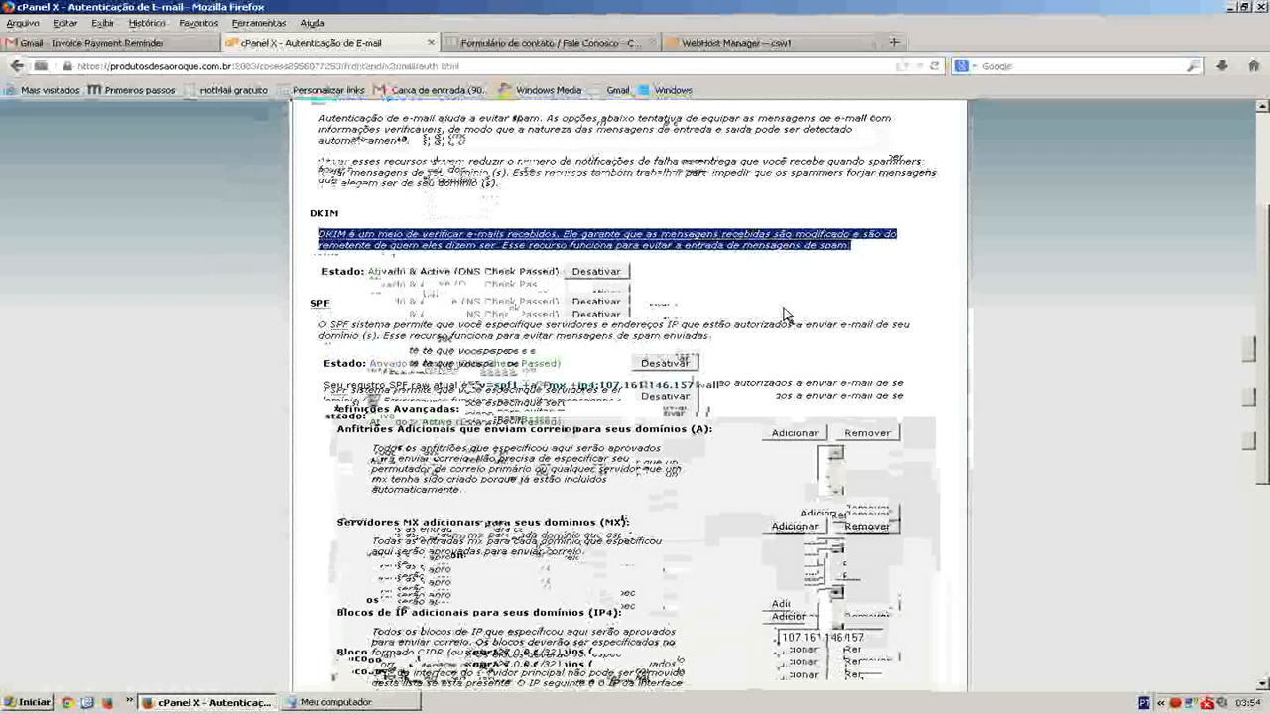
Step: Add 111.111.111.111 to the additional IP blocks (IP4) of the SPF advanced settings and select the new entry
scroll(682, 310, "down", 1)
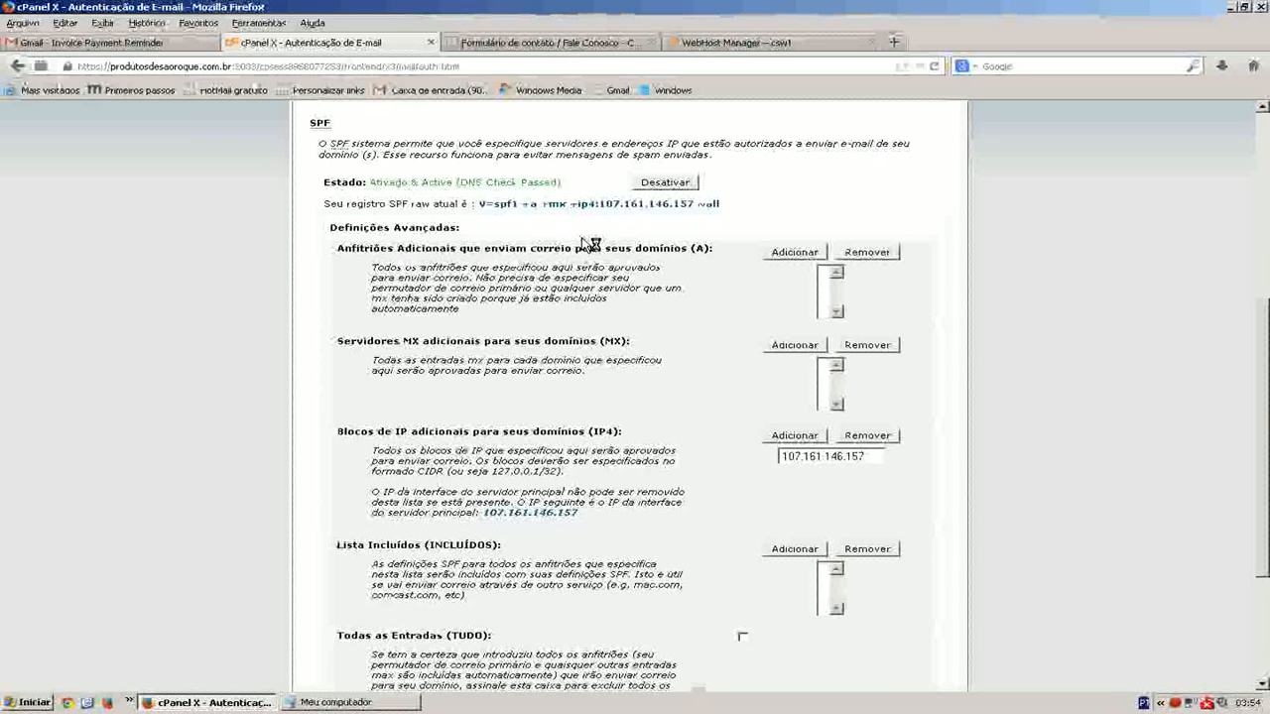
double_click(602, 432)
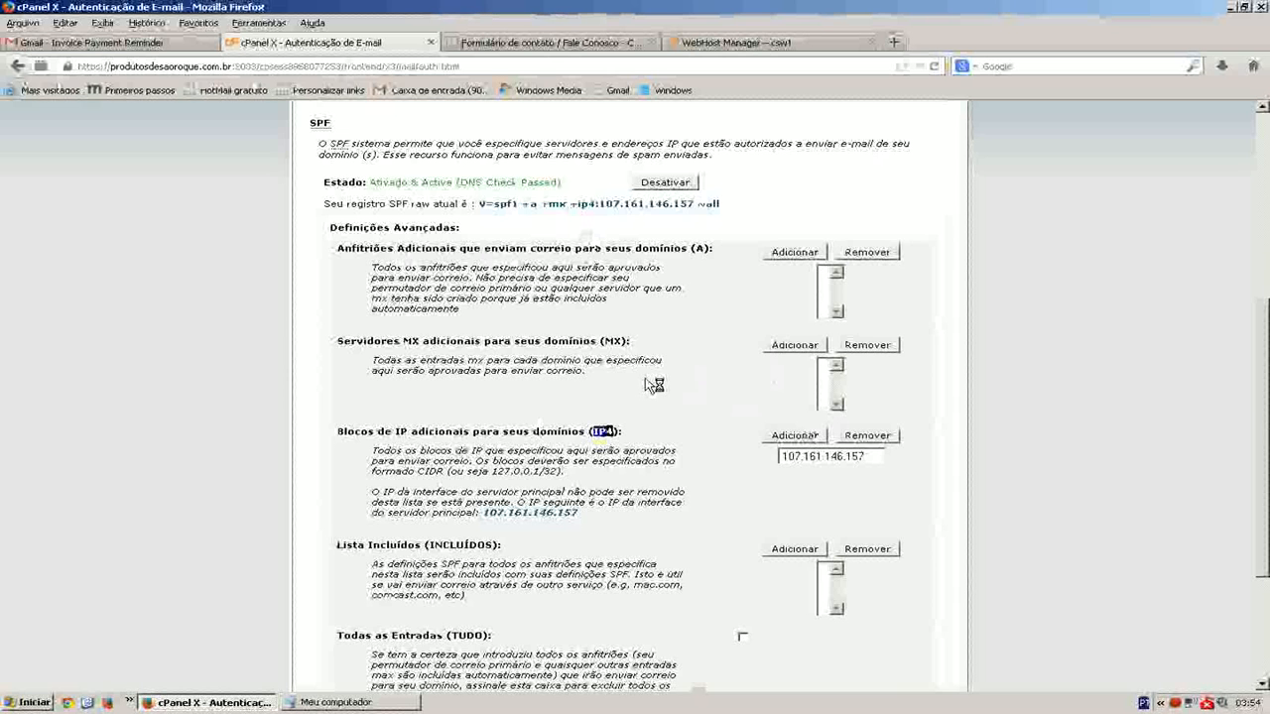
left_click(794, 437)
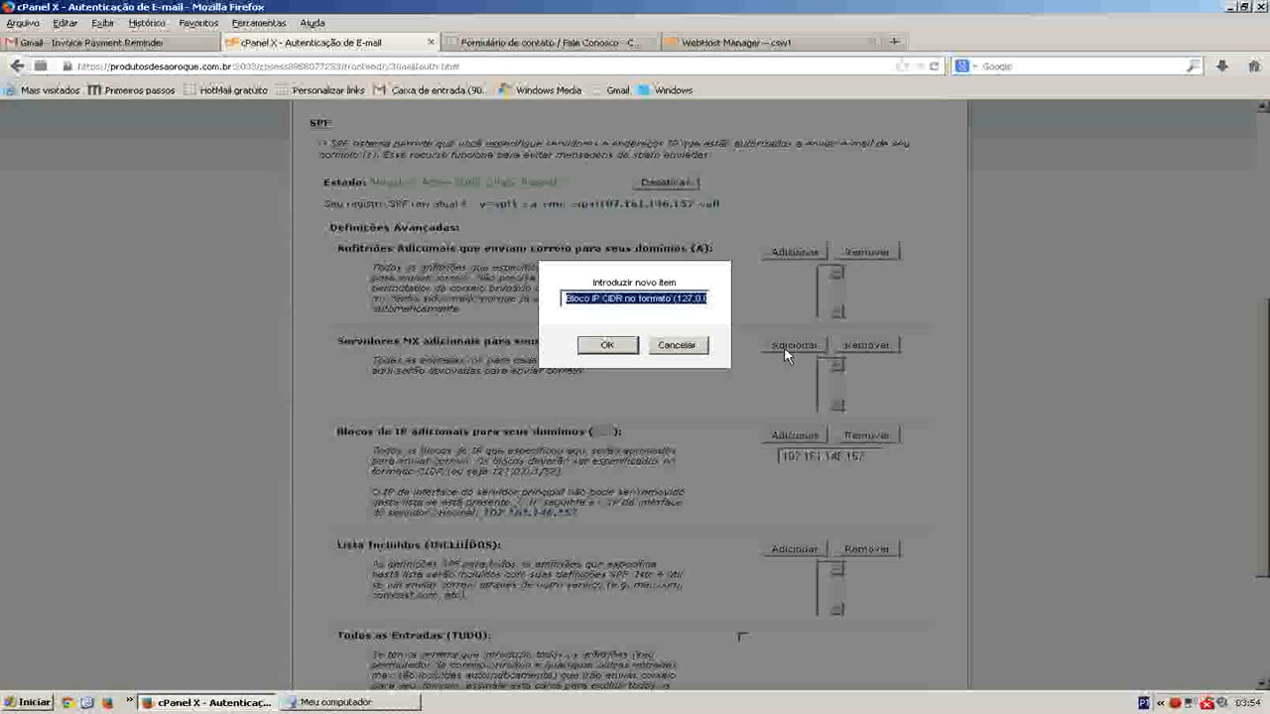
type("111.111.111.111")
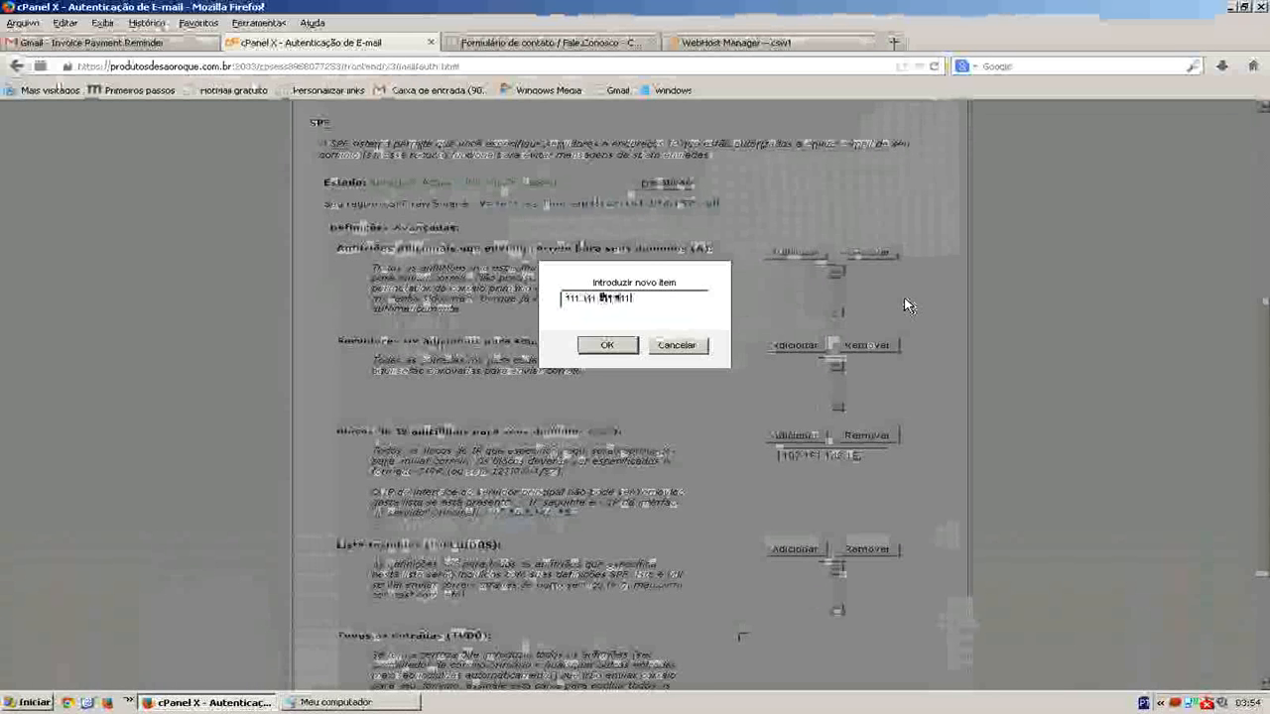
key("Return")
left_click(824, 469)
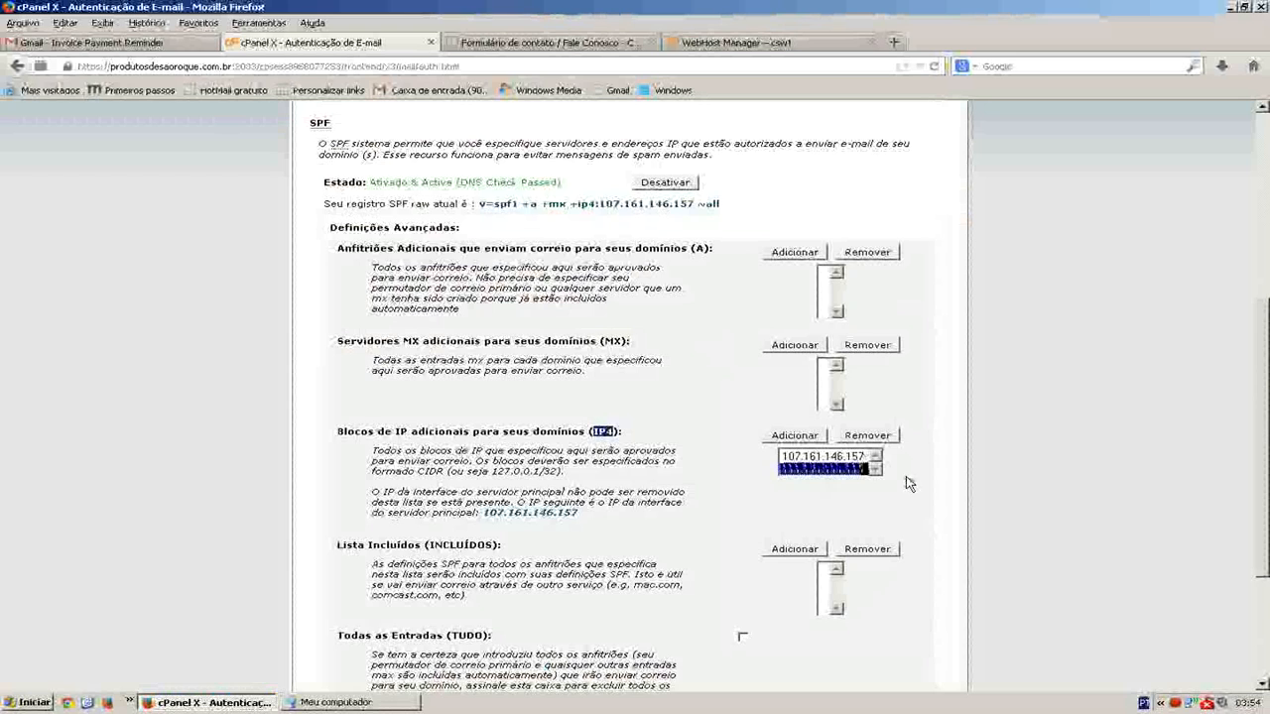
Step: Check the remaining SPF options down to the update control, and highlight the IP4 address in the current raw SPF record
scroll(823, 476, "down", 4)
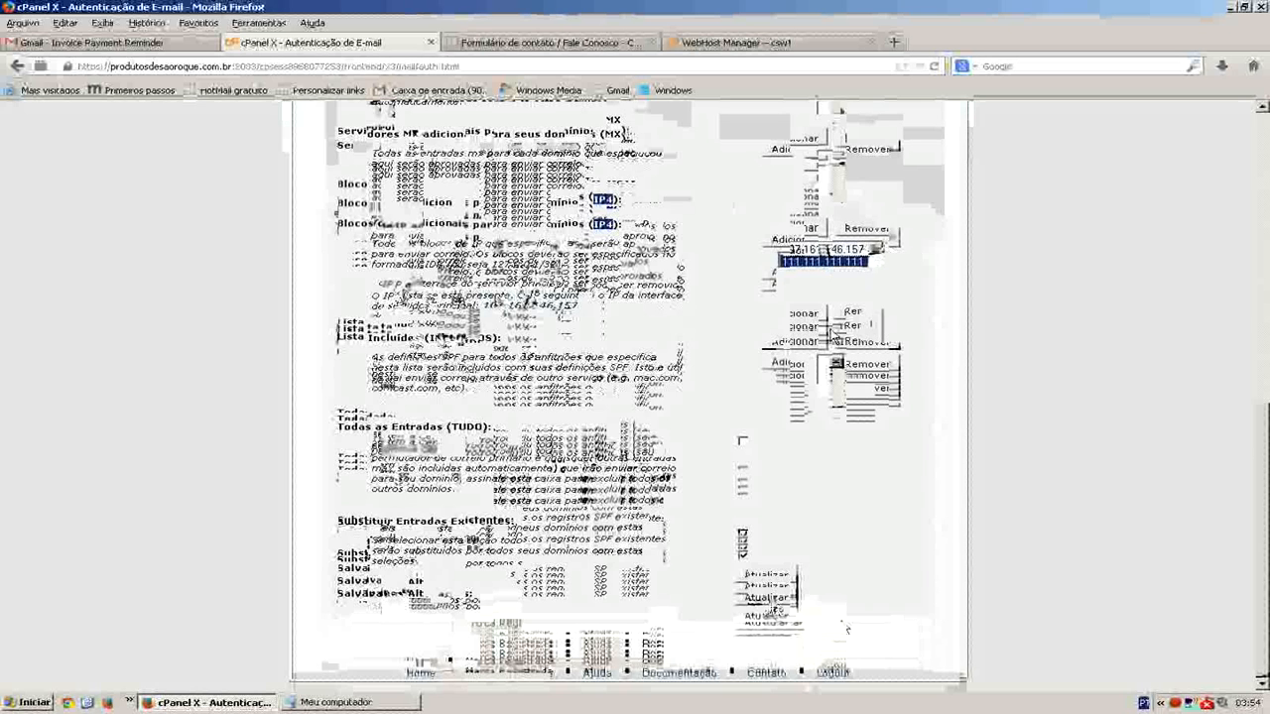
scroll(826, 334, "up", 4)
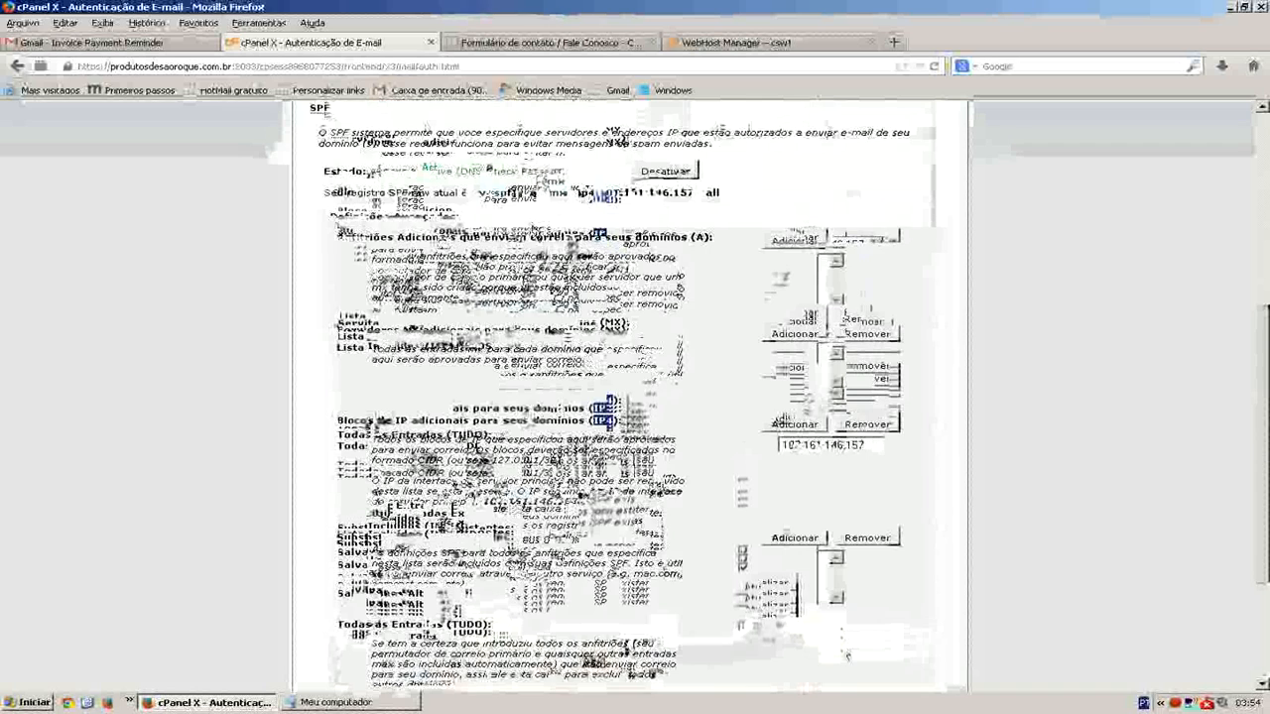
scroll(742, 286, "up", 1)
scroll(742, 286, "up", 1)
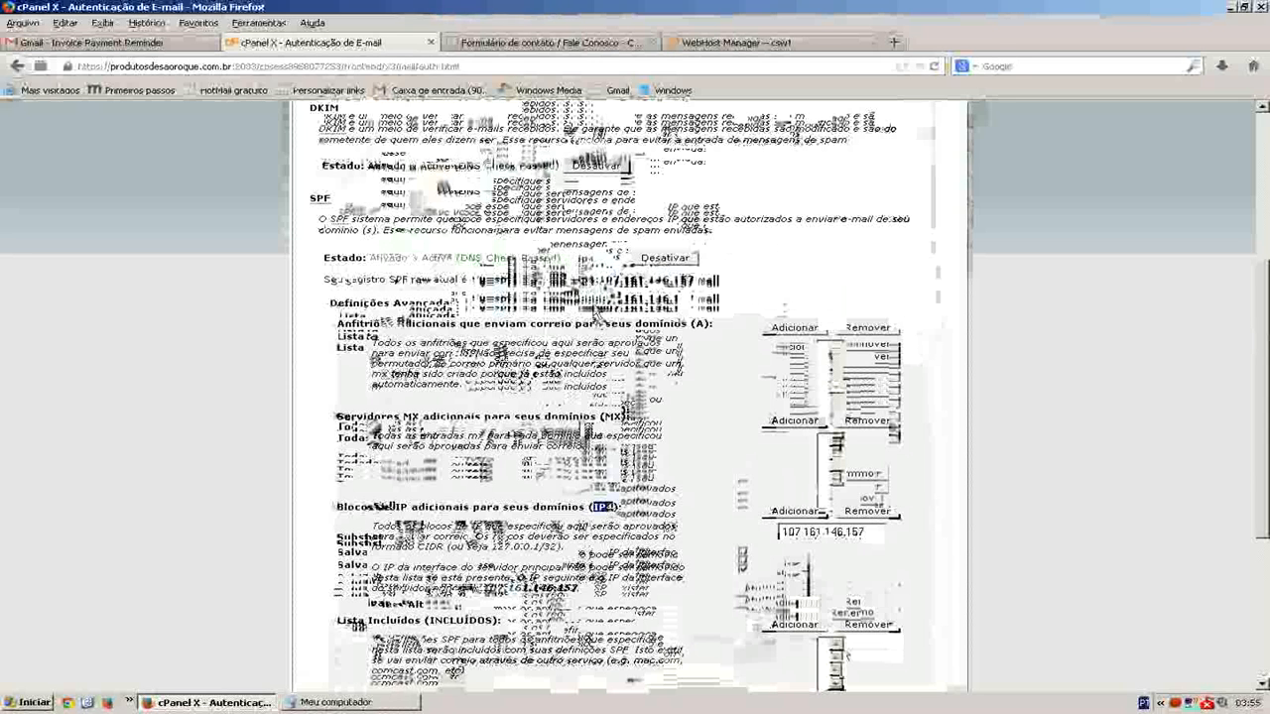
left_click_drag(595, 281, 696, 281)
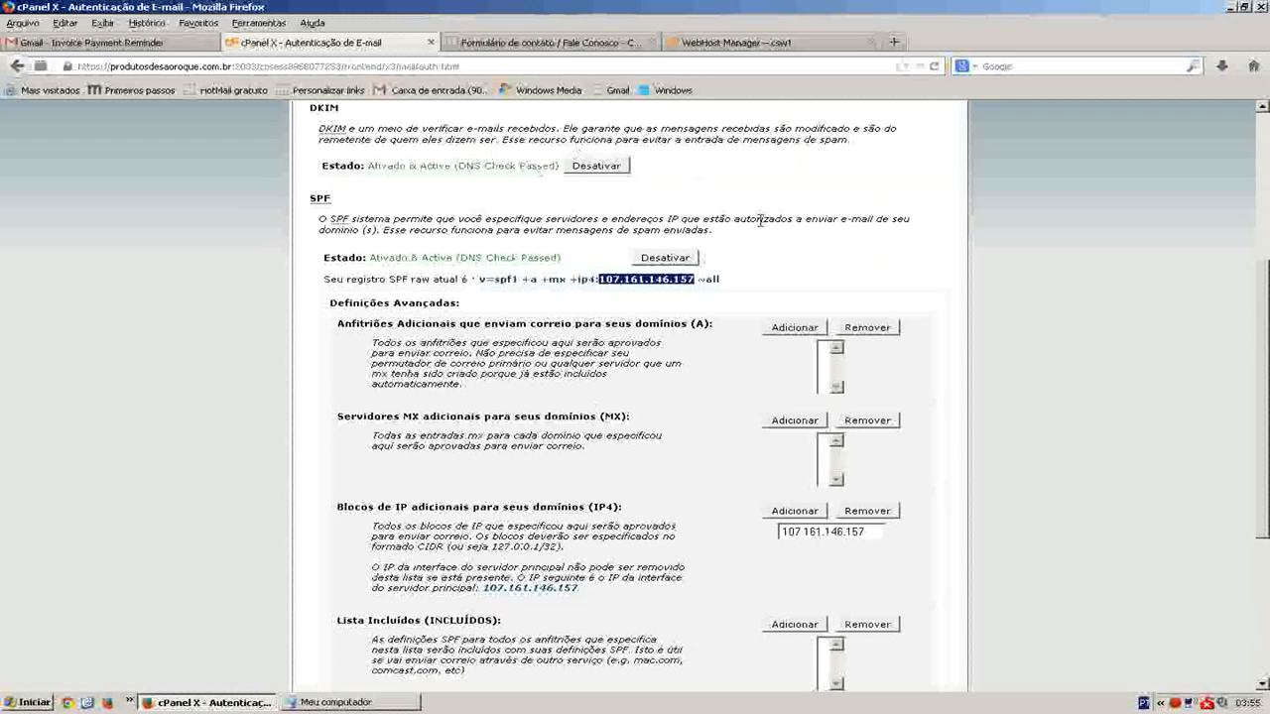
Step: Highlight the DKIM status and heading, and review the DKIM and SPF sections of the email authentication page
scroll(760, 220, "up", 6)
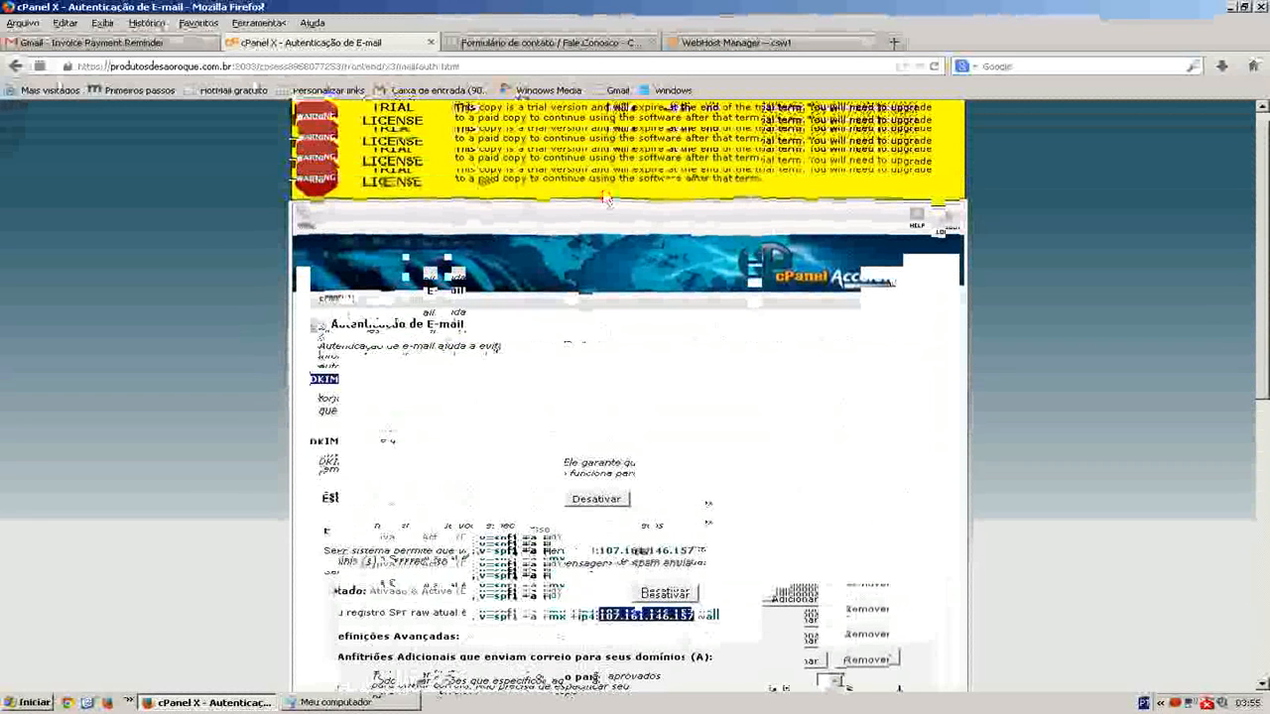
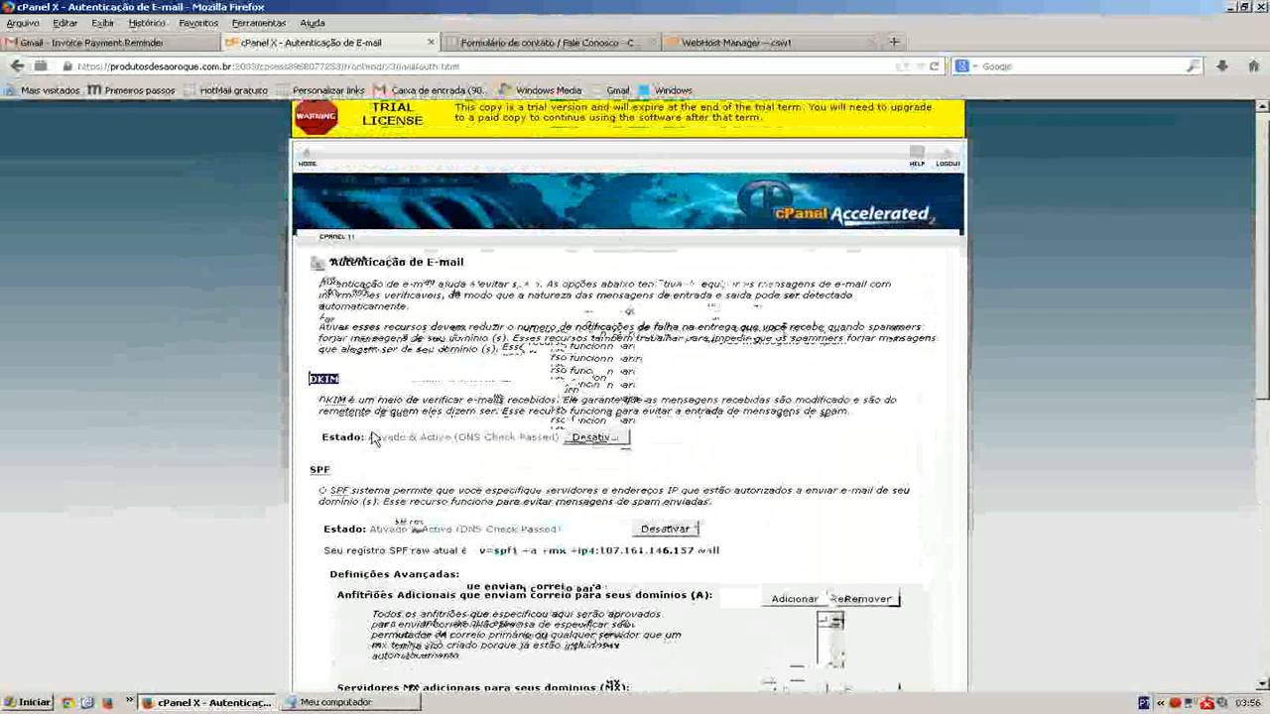
left_click_drag(347, 437, 285, 441)
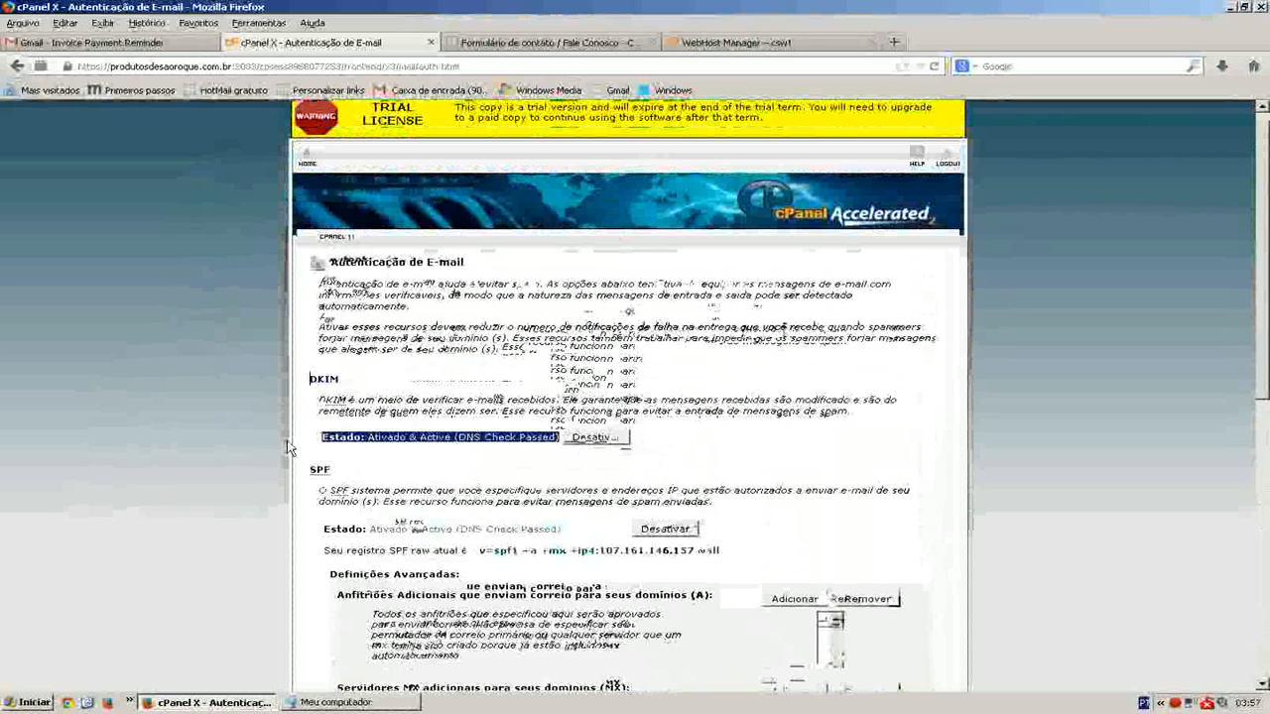
double_click(315, 377)
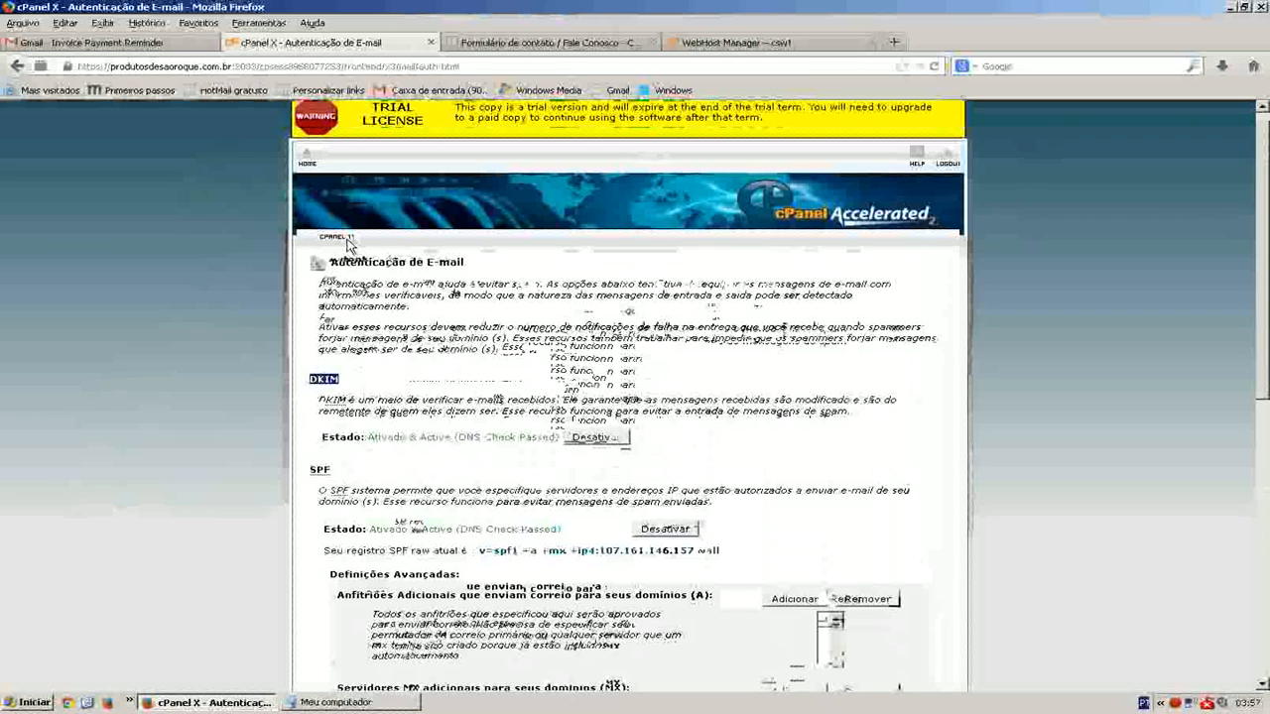
scroll(511, 437, "down", 5)
scroll(540, 391, "up", 5)
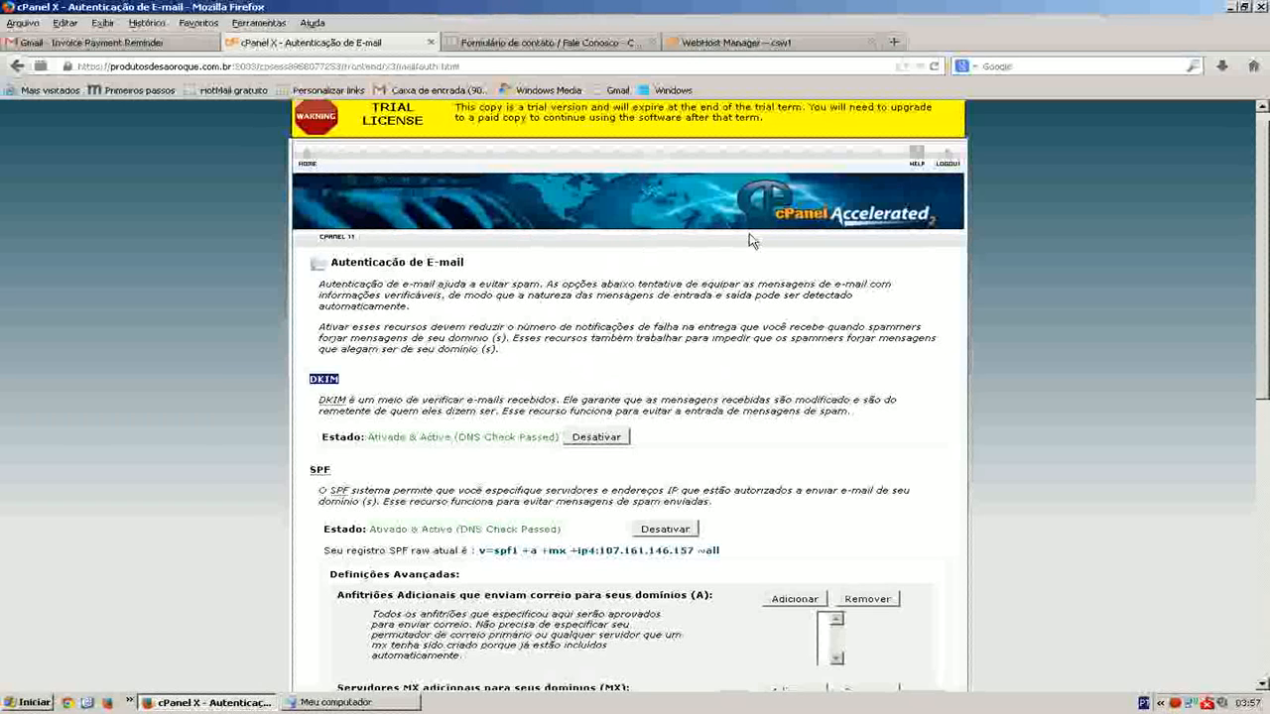
Step: Return to the cPanel home page and open the Editor de Zona DNS Avançado
left_click(309, 157)
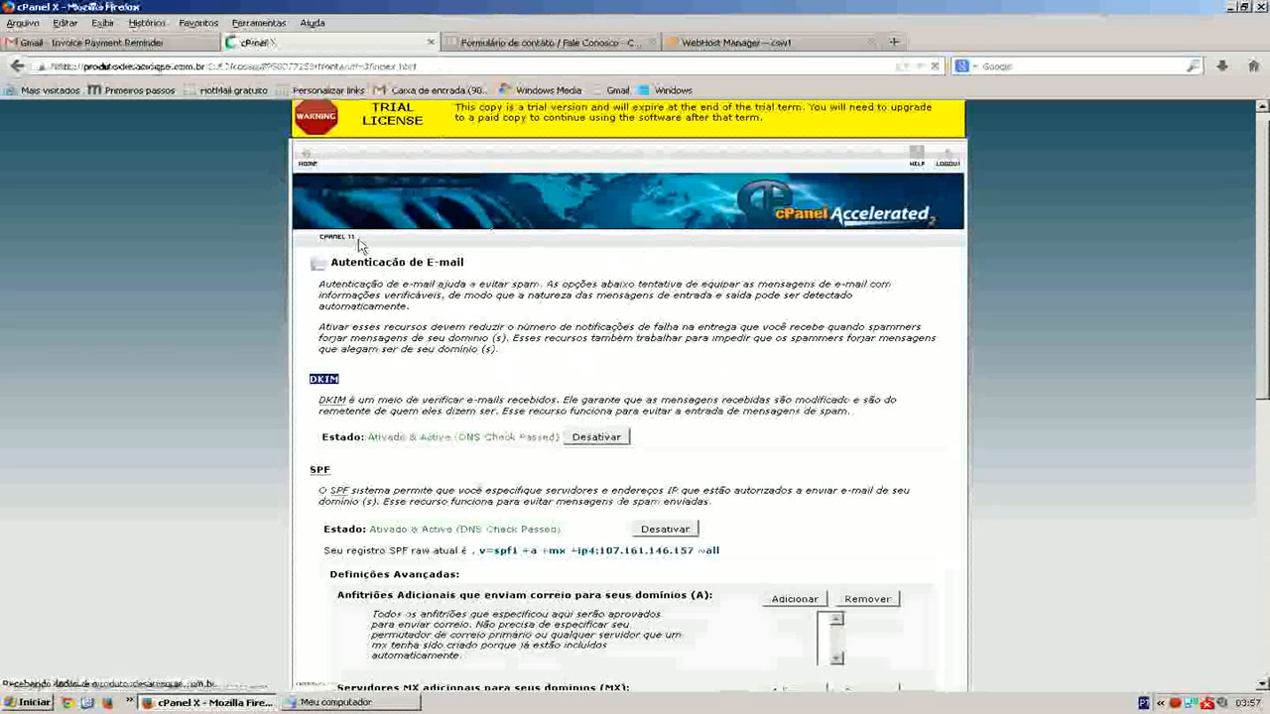
scroll(406, 281, "down", 5)
scroll(986, 433, "down", 10)
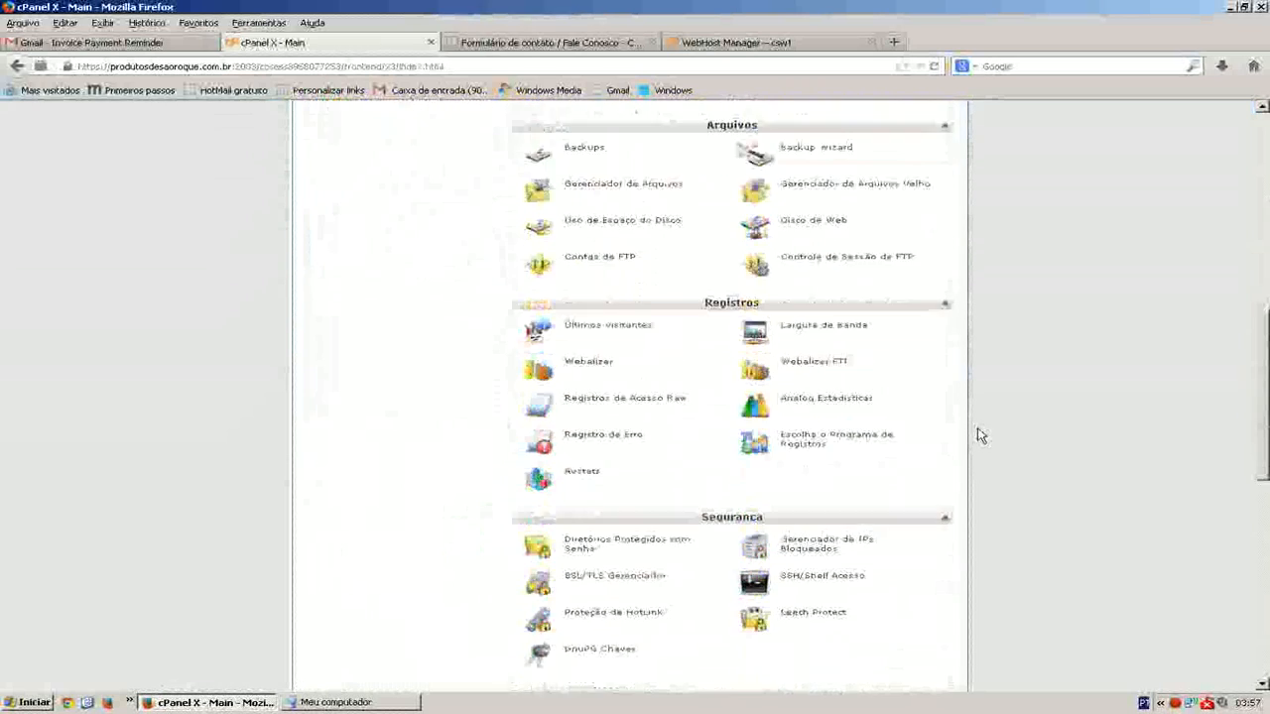
left_click(853, 514)
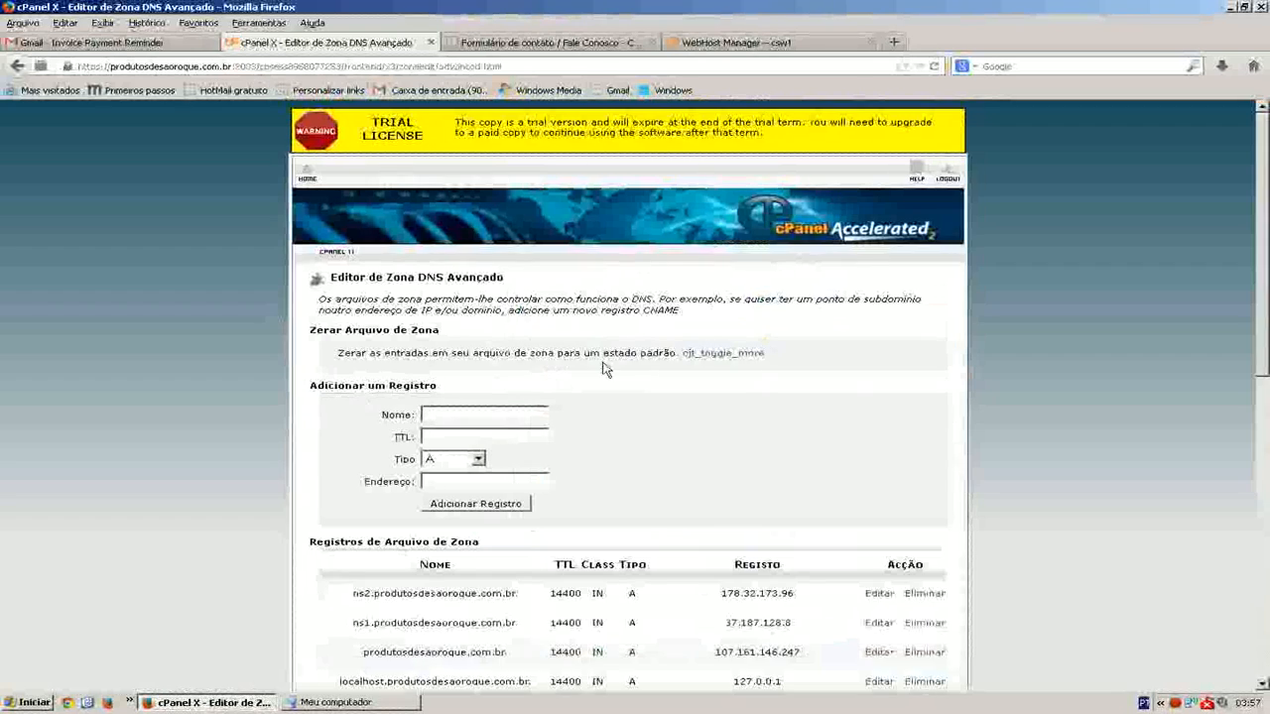
Step: Examine the csw._domainkey TXT record in the zone records, highlighting its name, TTL and DKIM key value
scroll(570, 436, "down", 10)
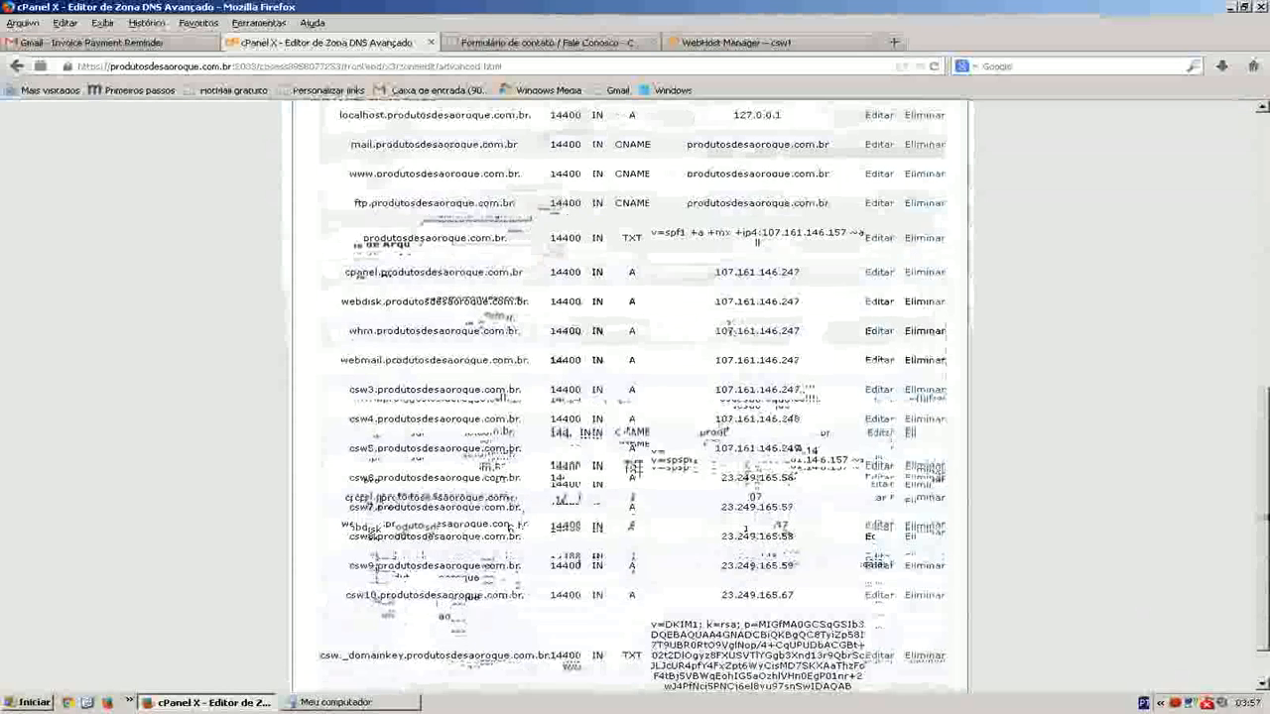
triple_click(338, 605)
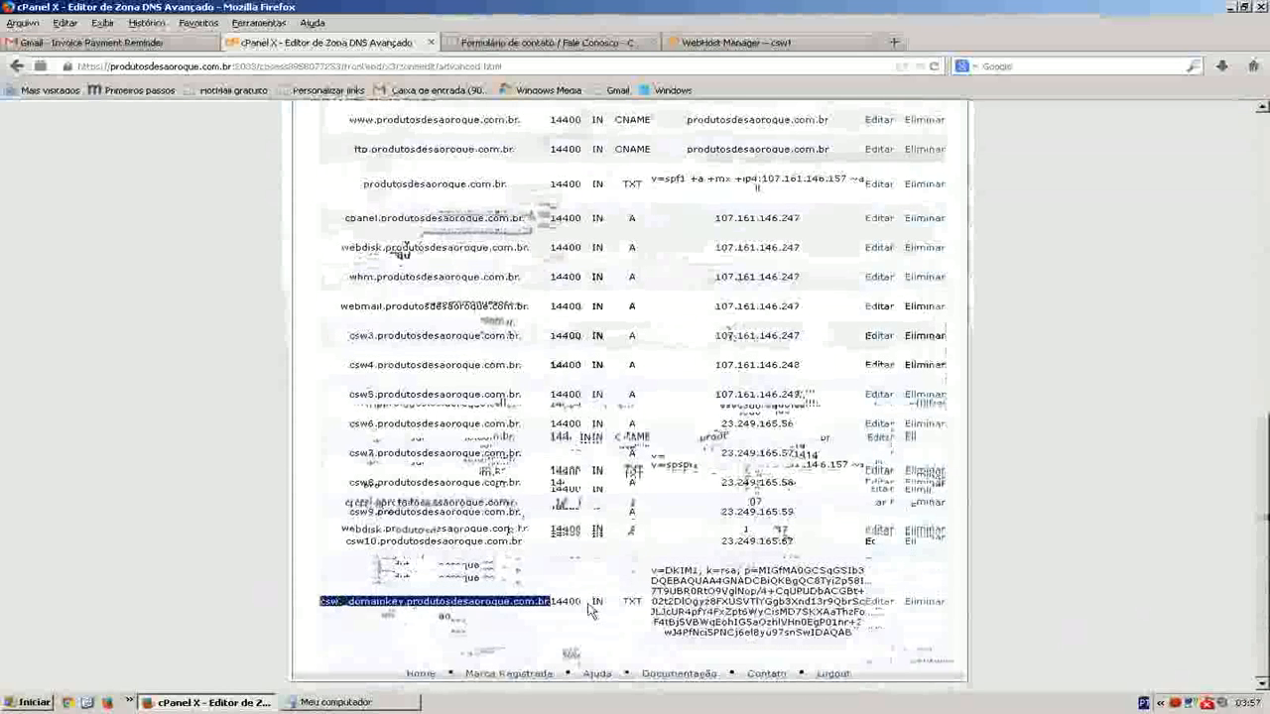
double_click(565, 601)
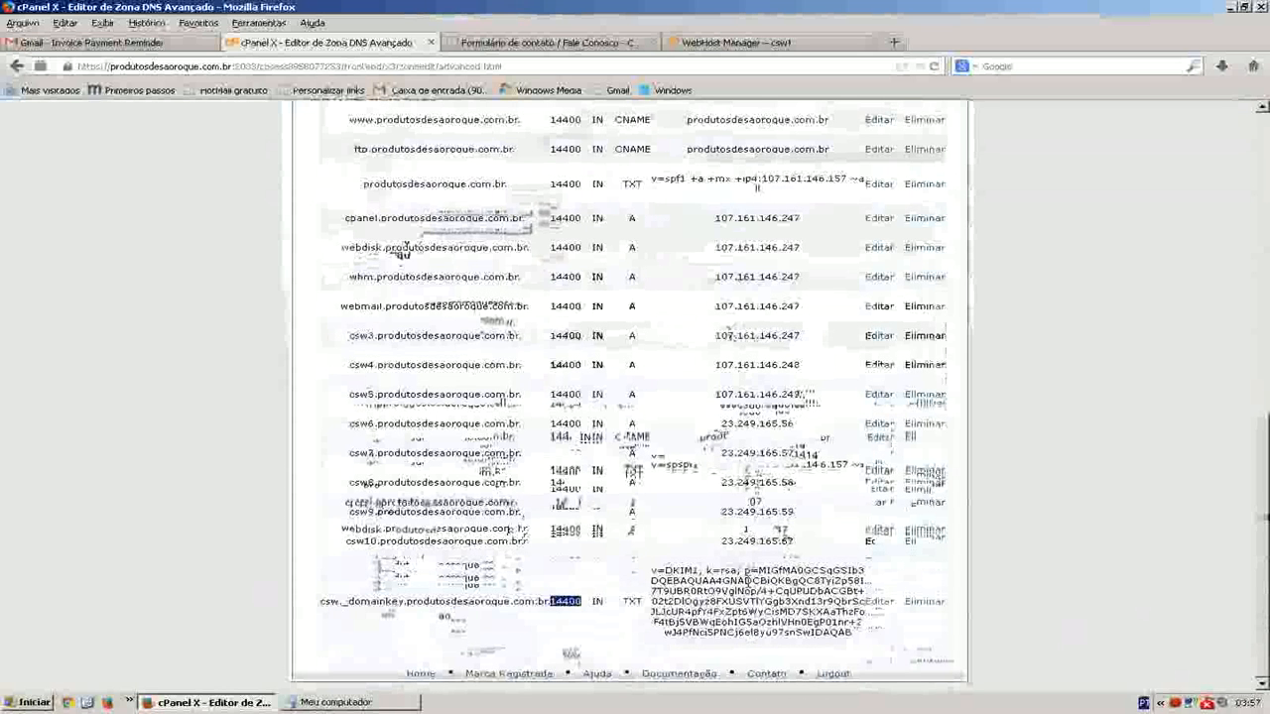
left_click_drag(756, 570, 871, 632)
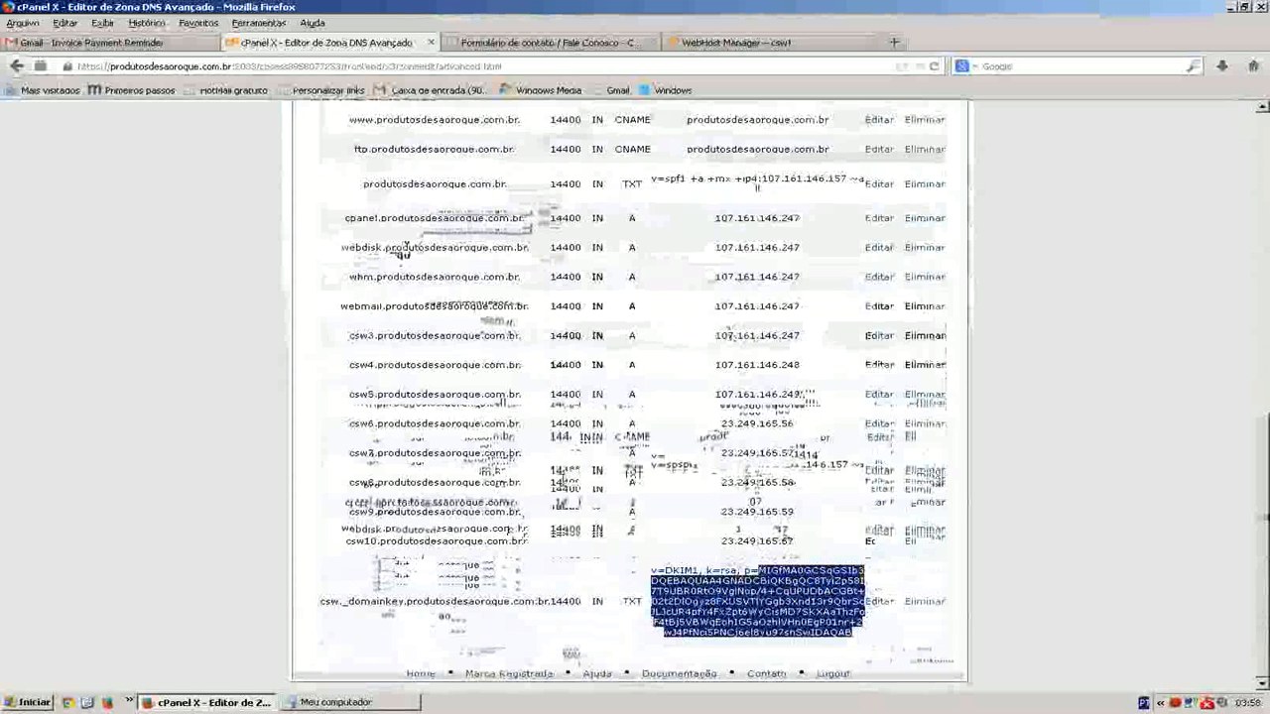
left_click(324, 603)
left_click_drag(323, 602, 670, 611)
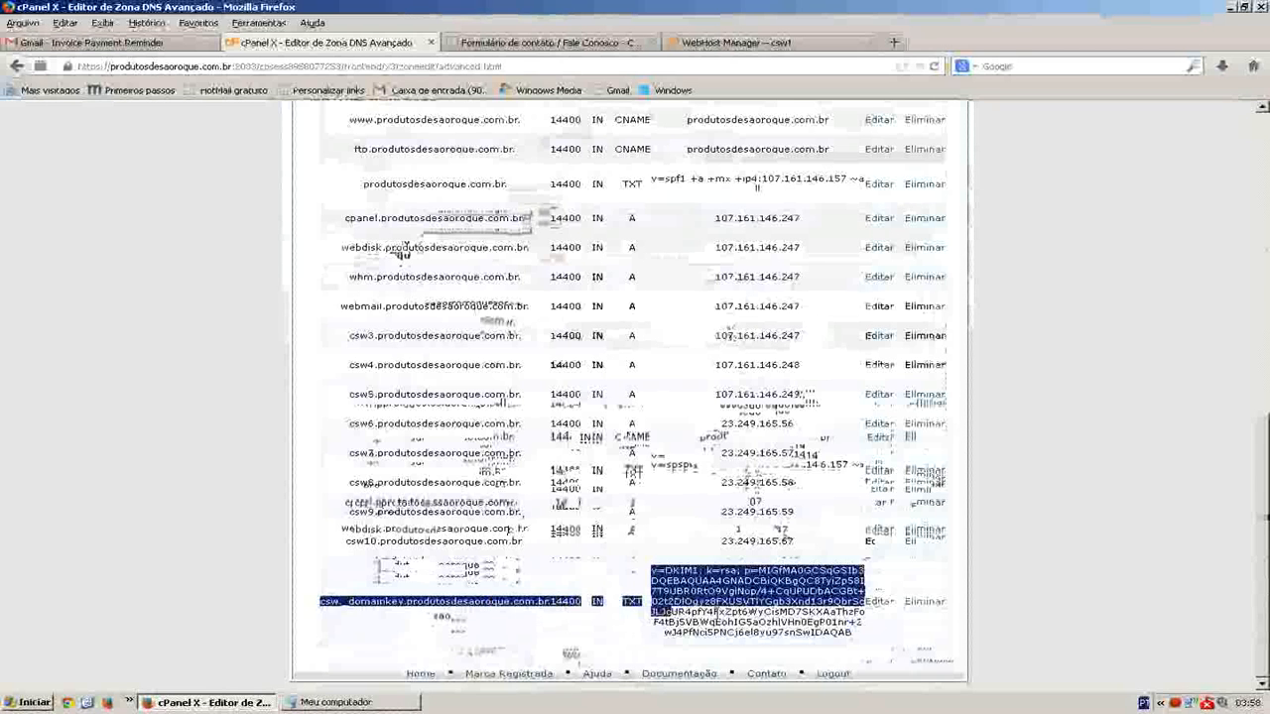
double_click(735, 612)
left_click(685, 575)
left_click_drag(823, 632, 665, 570)
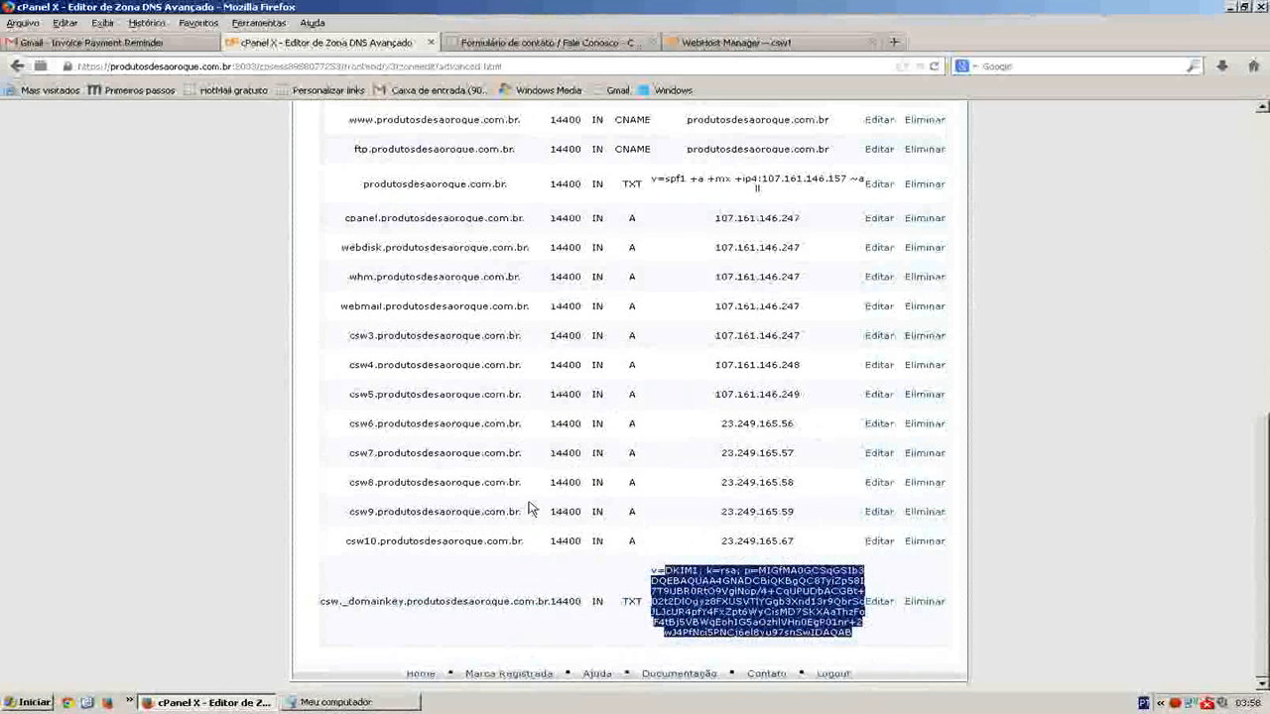
Step: Copy the entire csw._domainkey TXT record from the zone records and paste it into a new WordPad document
scroll(536, 499, "up", 7)
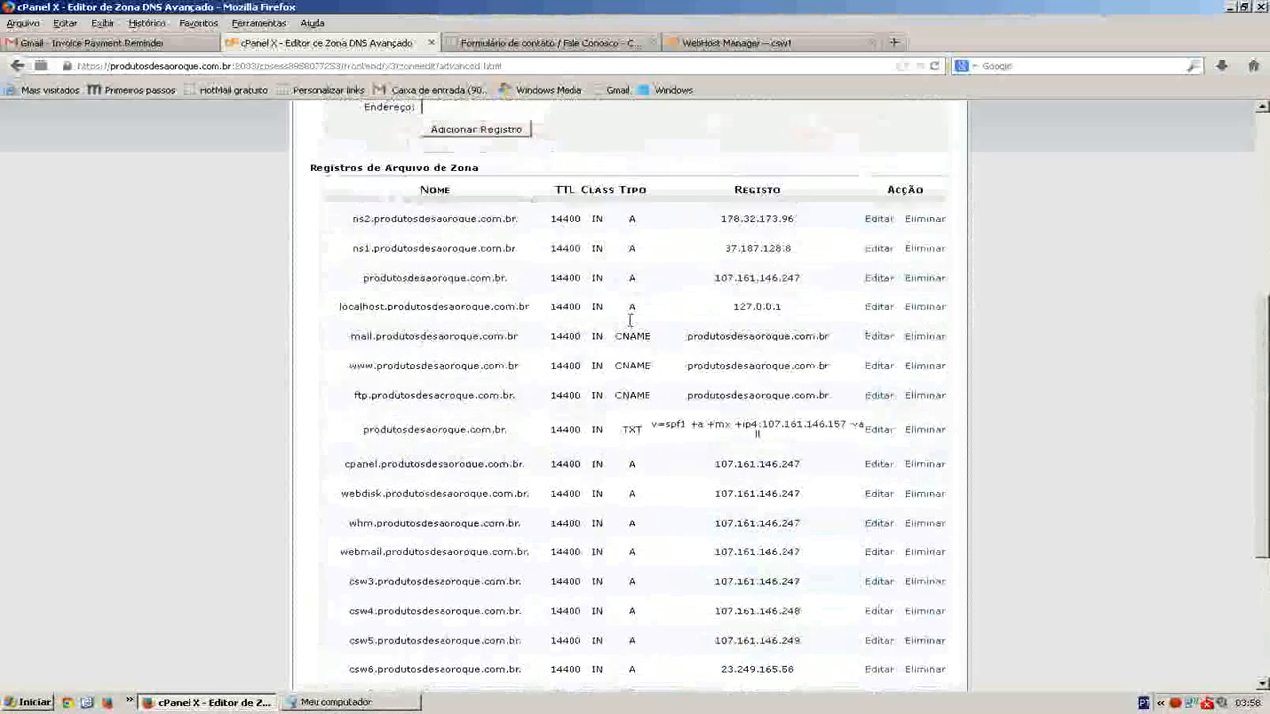
scroll(629, 328, "up", 3)
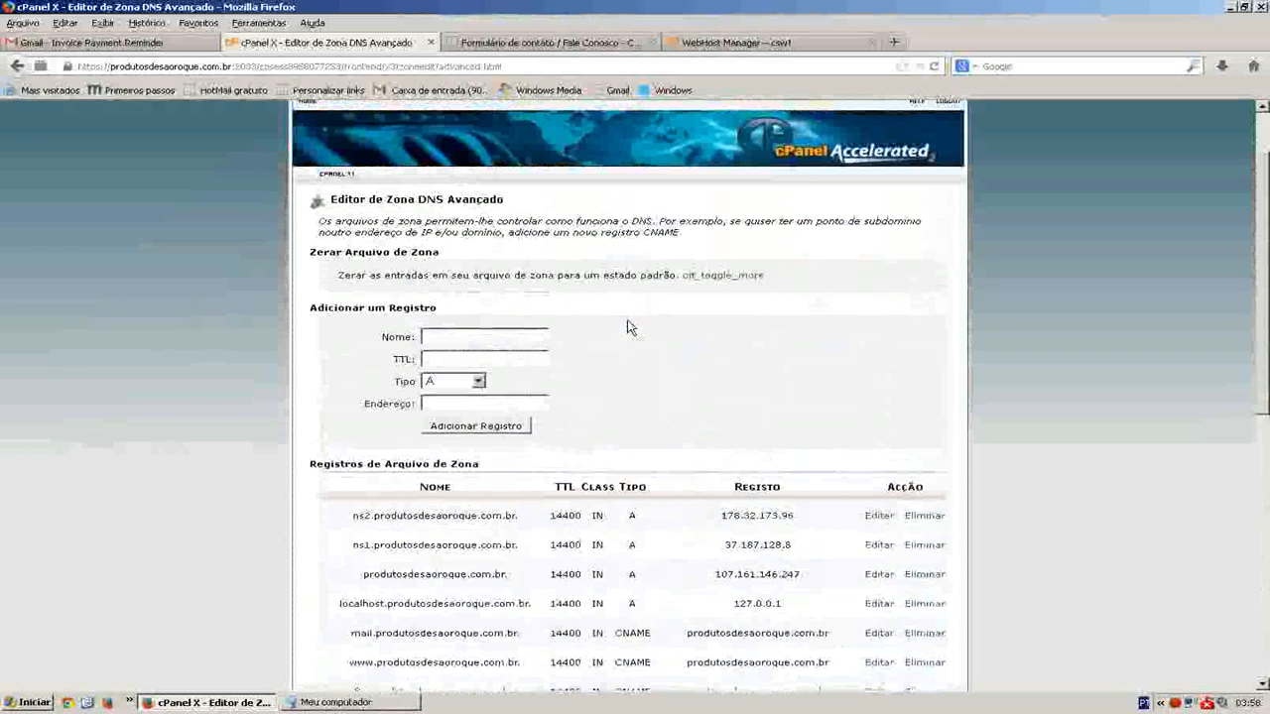
scroll(610, 371, "down", 10)
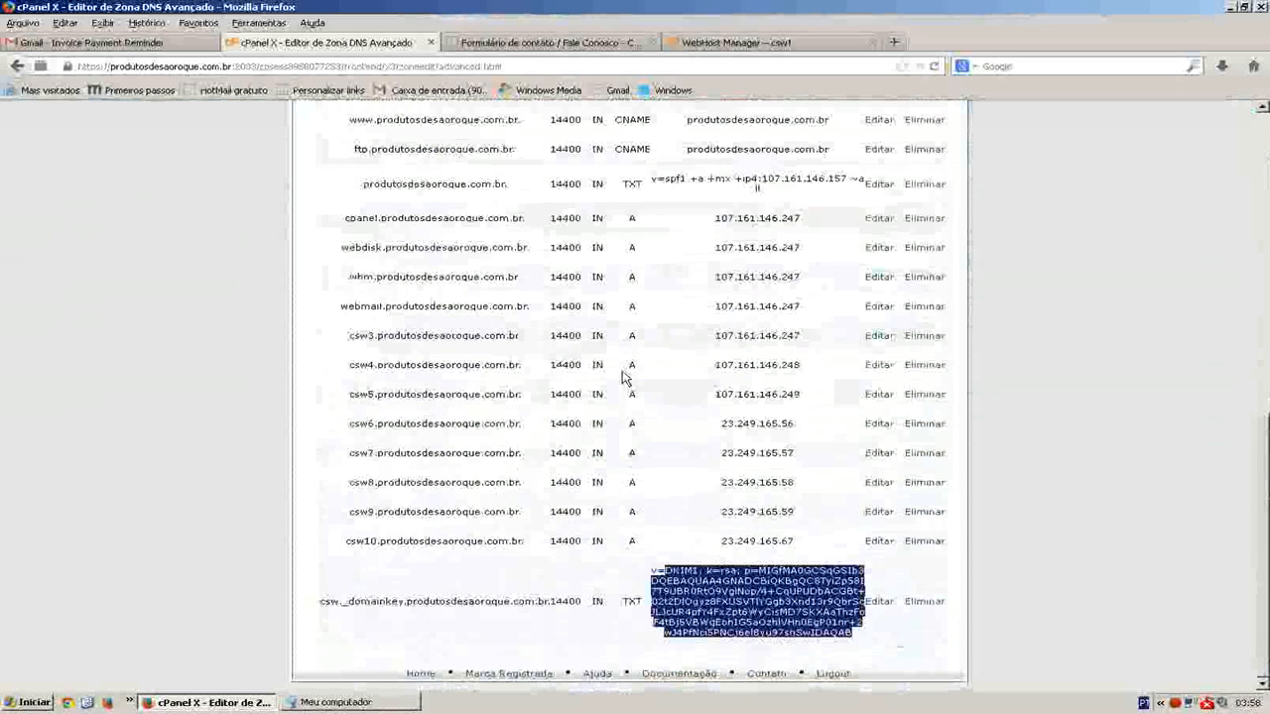
left_click_drag(318, 603, 524, 614)
left_click(559, 602)
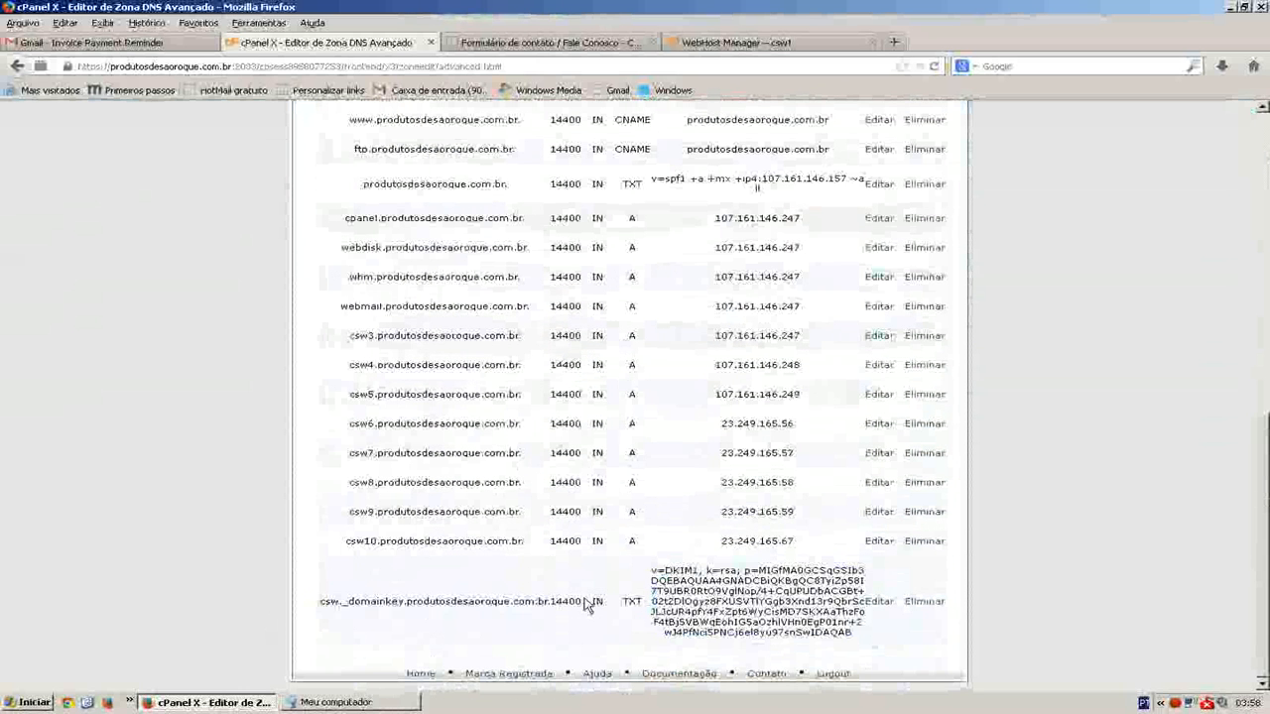
left_click_drag(317, 602, 889, 578)
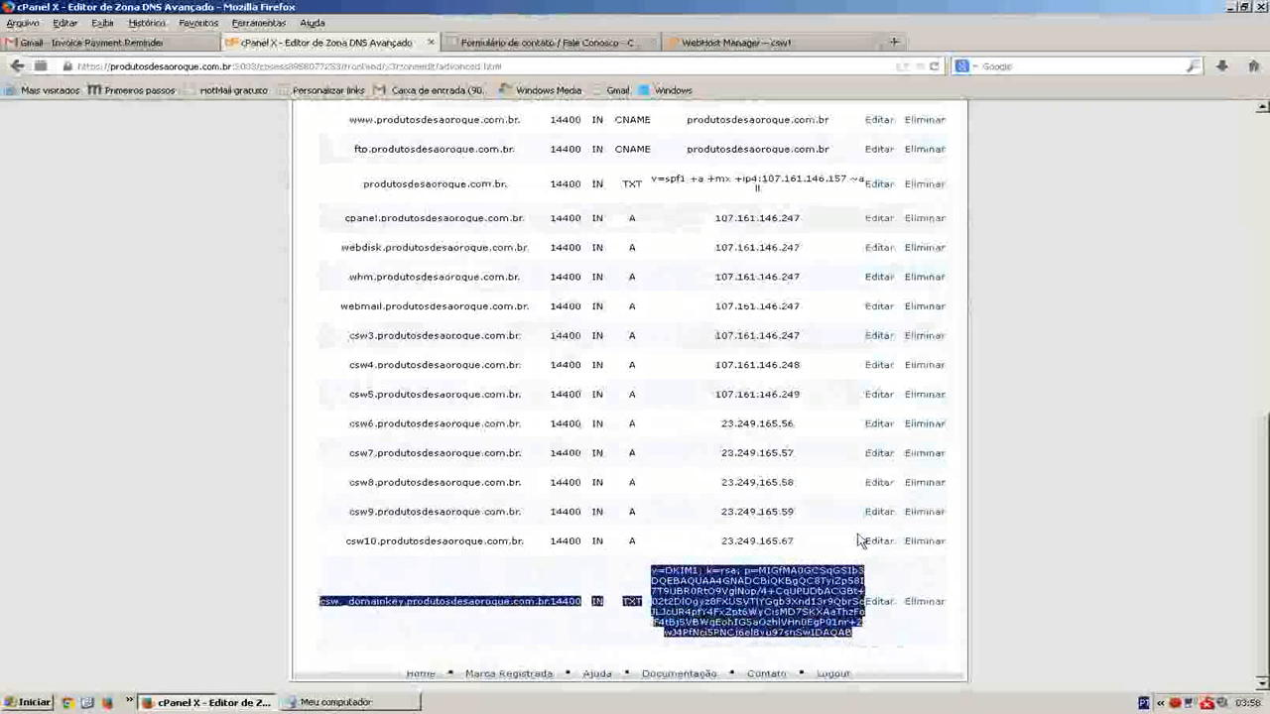
left_click(28, 702)
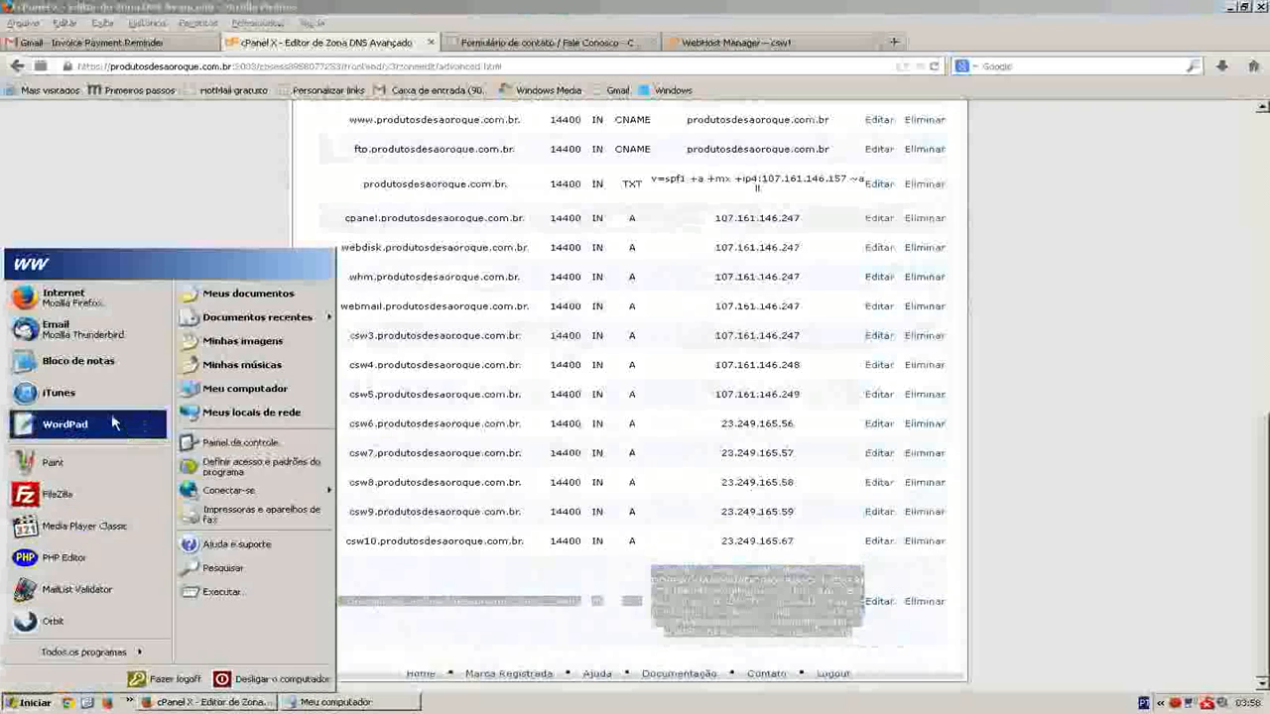
left_click(110, 418)
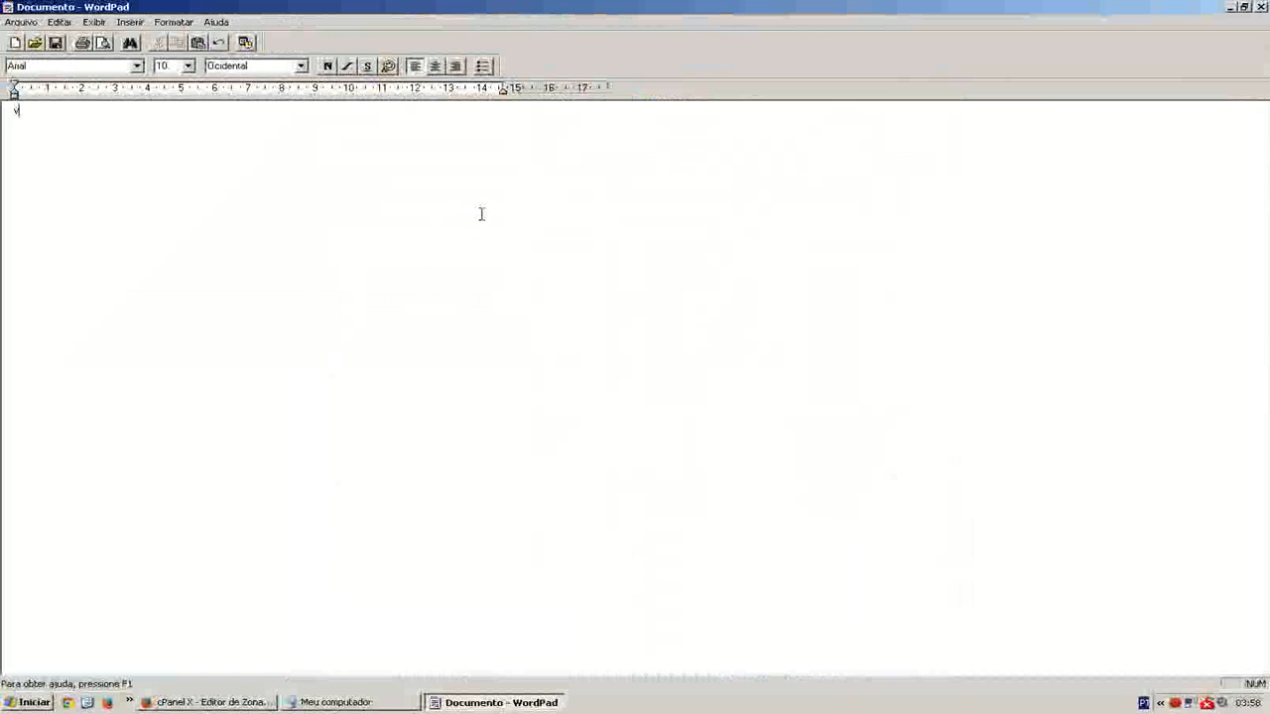
key("ctrl+v")
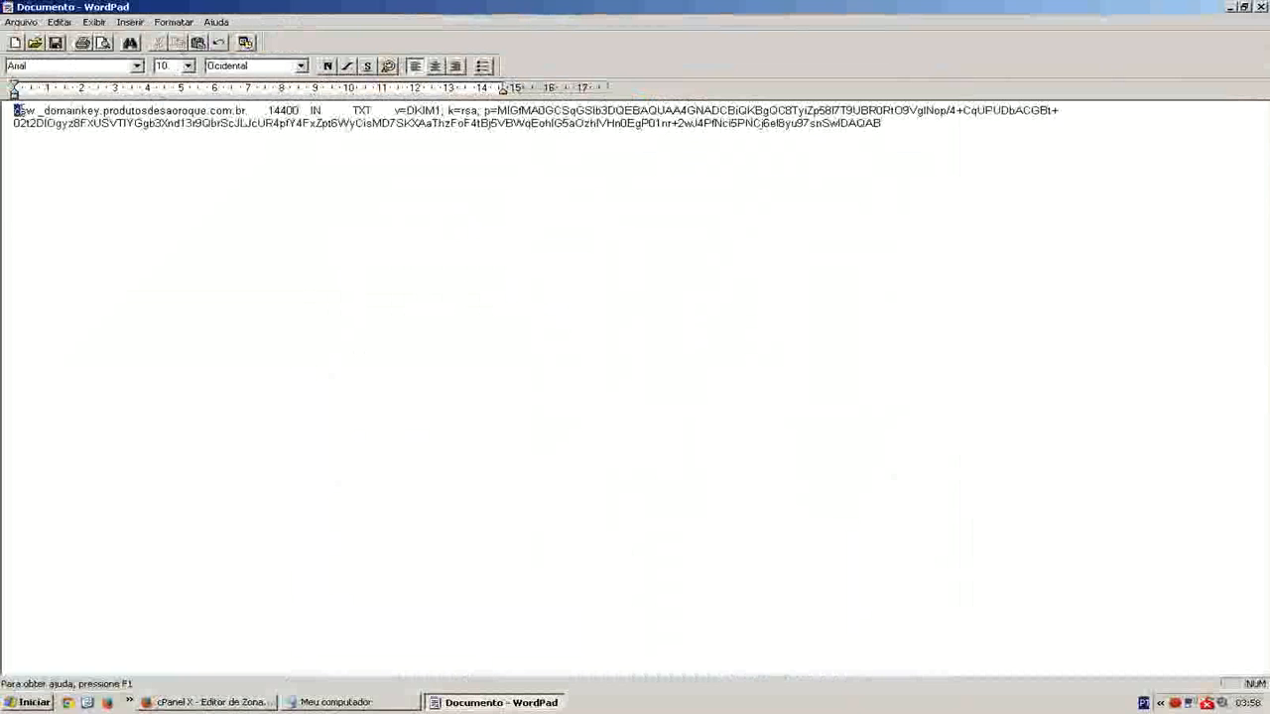
Step: Restore the WordPad window to a smaller size and place it beside the browser's Adicionar um Registro form
left_click_drag(14, 110, 760, 142)
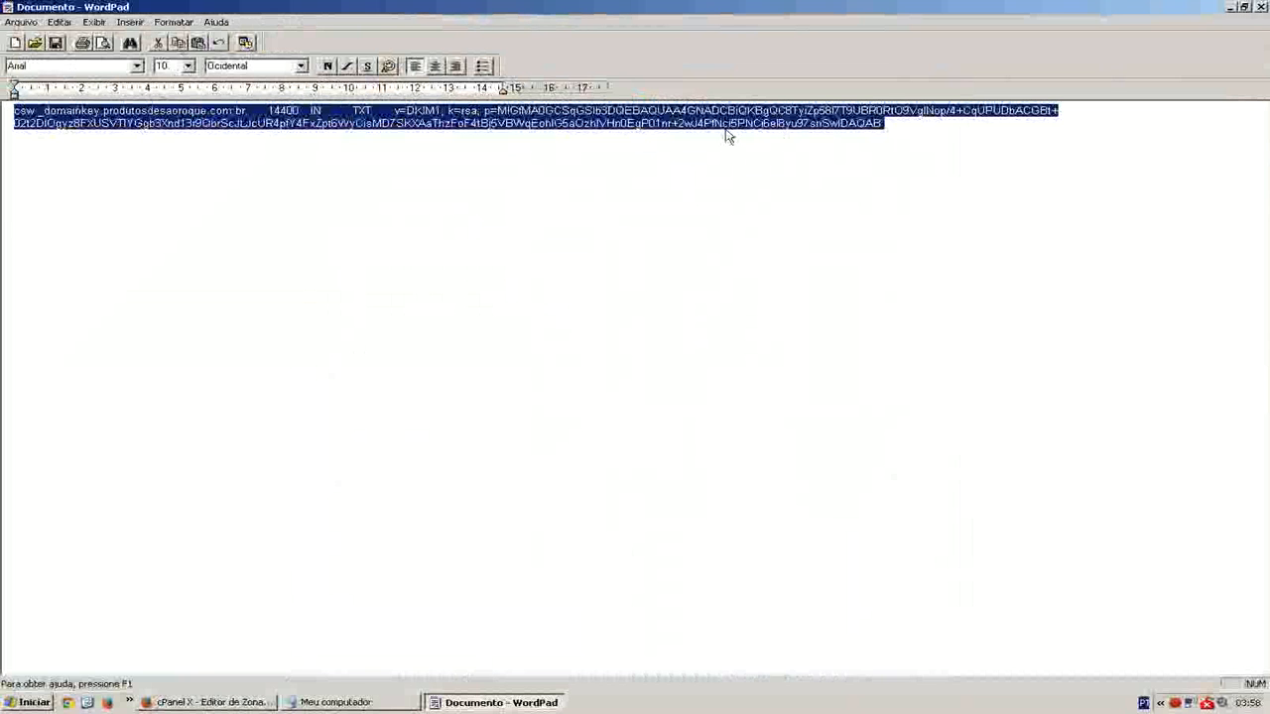
double_click(842, 9)
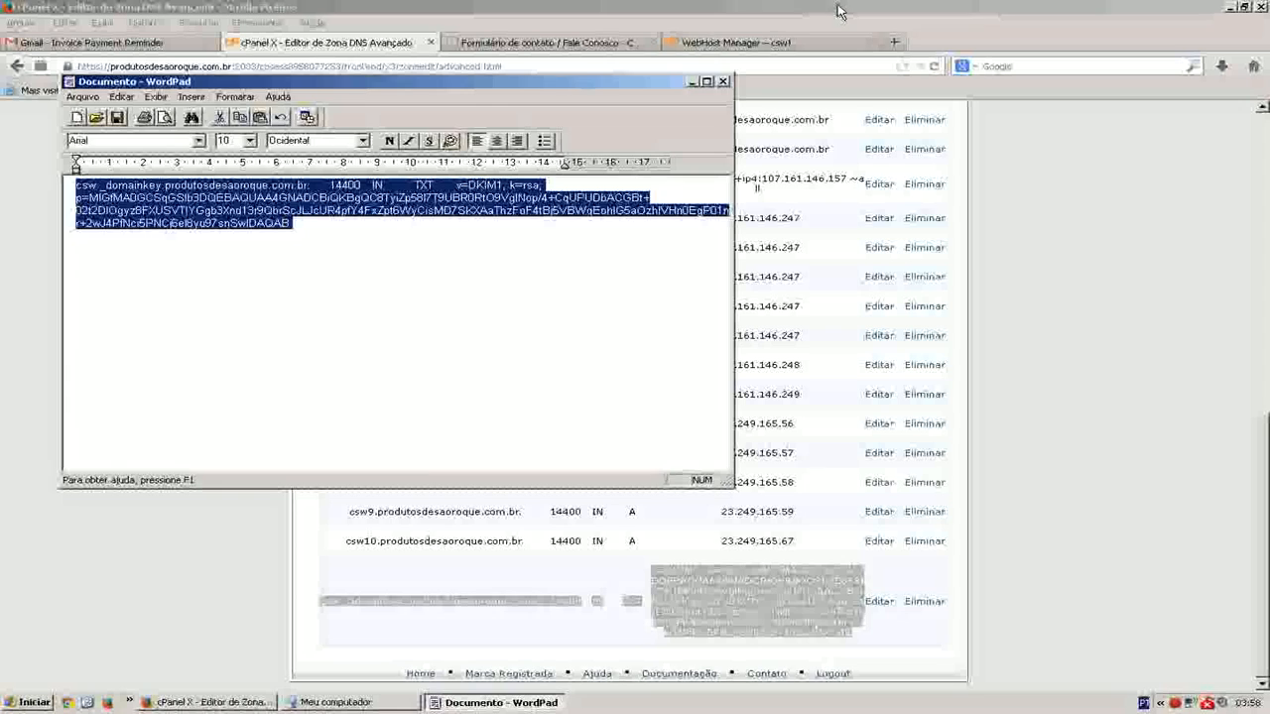
left_click(1008, 237)
scroll(958, 258, "up", 10)
left_click(466, 328)
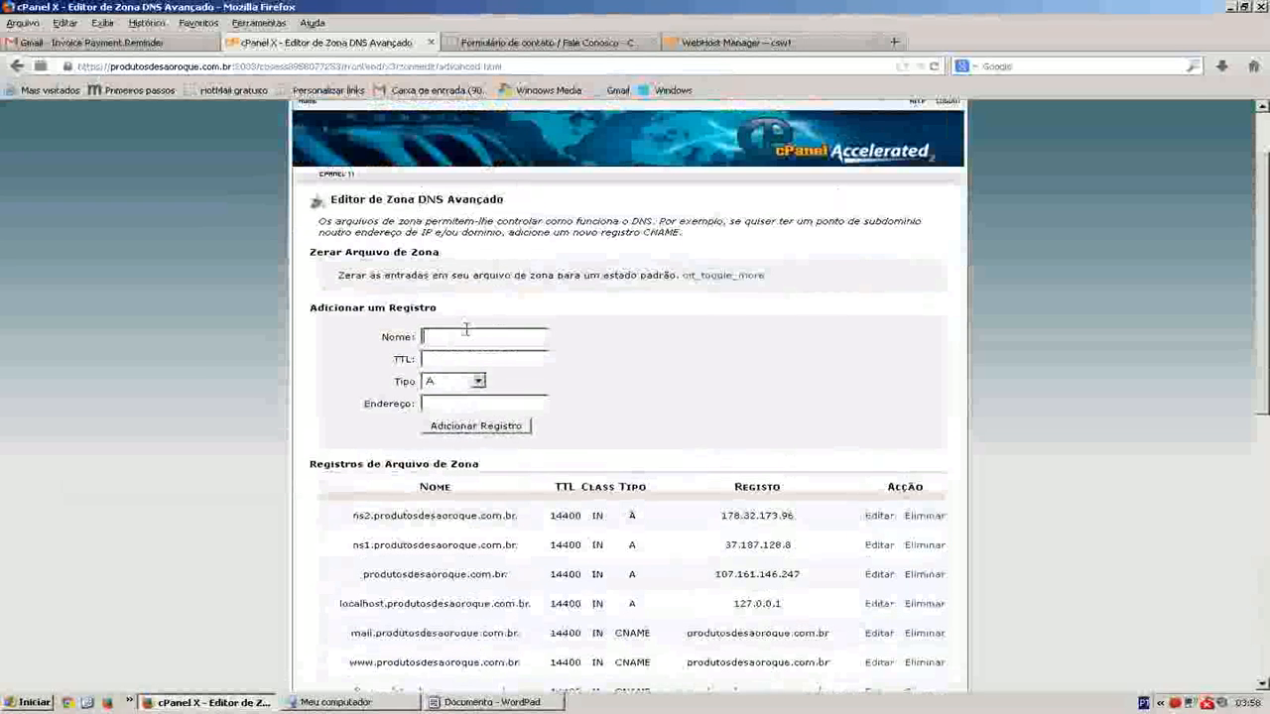
left_click(516, 702)
left_click_drag(287, 82, 904, 125)
Step: Highlight the csw selector at the start of the record name in the WordPad document
double_click(708, 231)
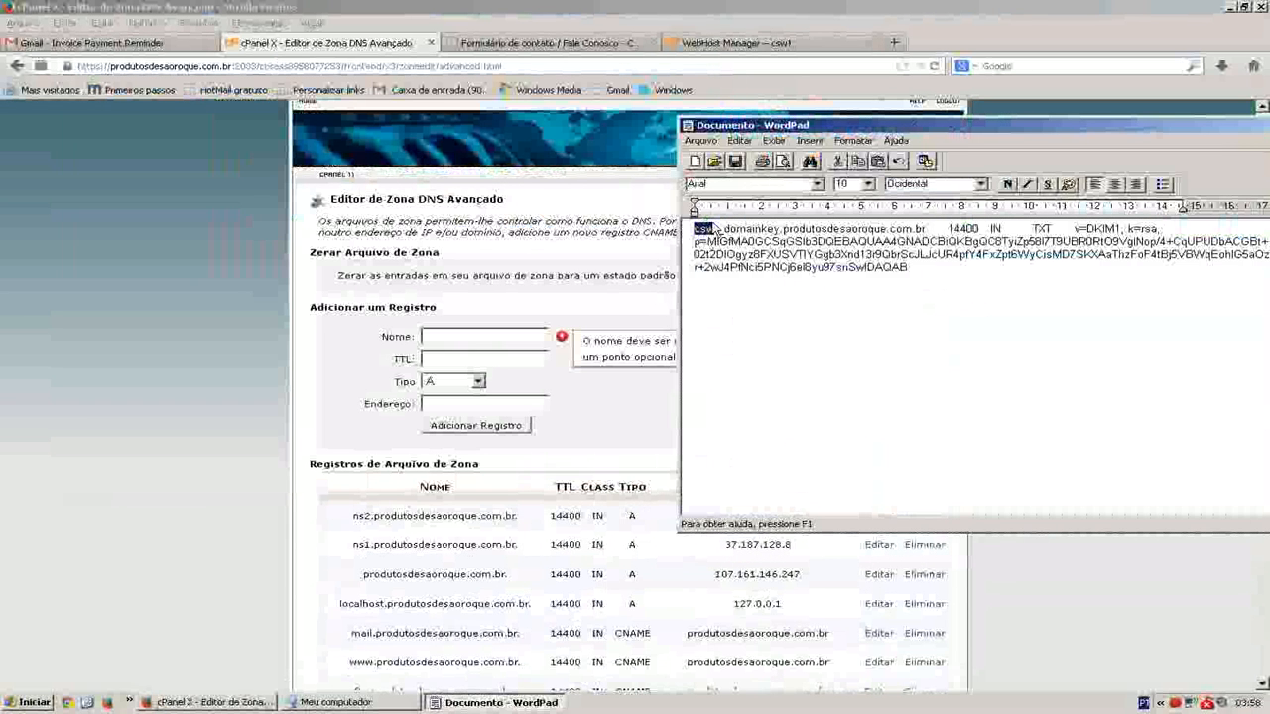
left_click(713, 234)
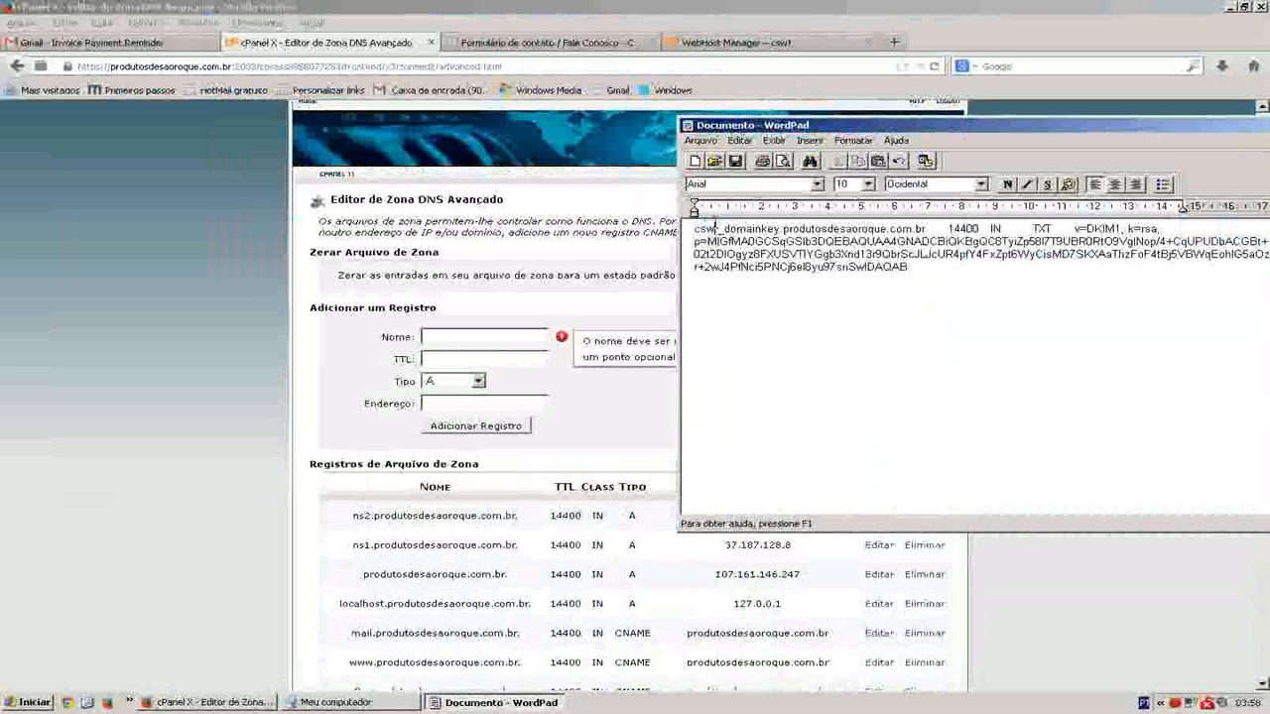
left_click_drag(714, 230, 694, 229)
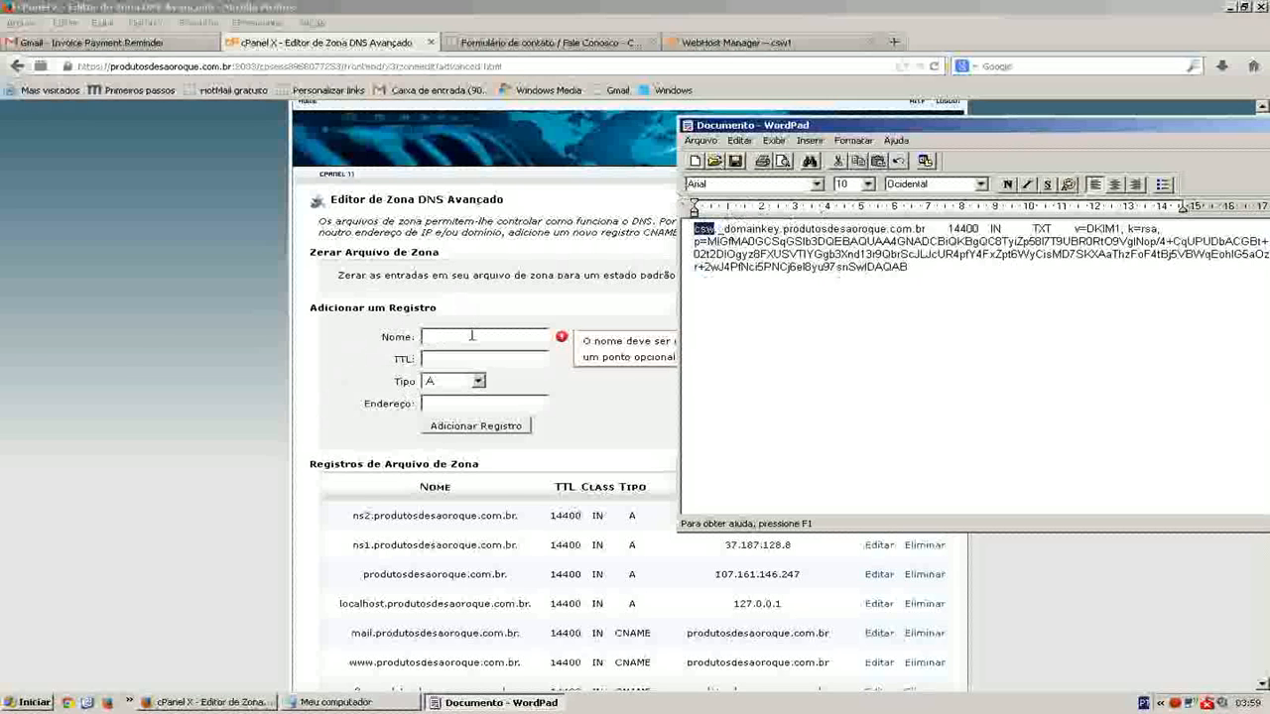
left_click(723, 229)
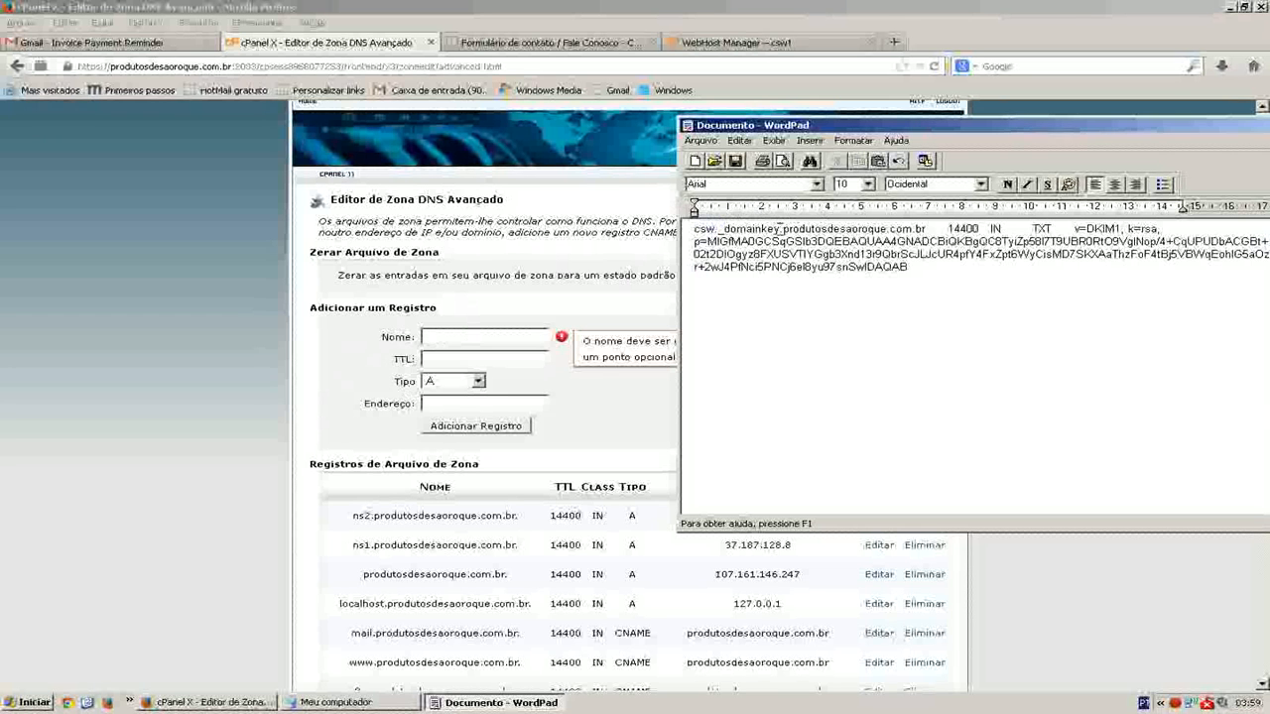
Step: Copy csw._domainkey from the WordPad document into the Nome field of the new DNS record
left_click_drag(780, 229, 693, 230)
left_click(771, 234)
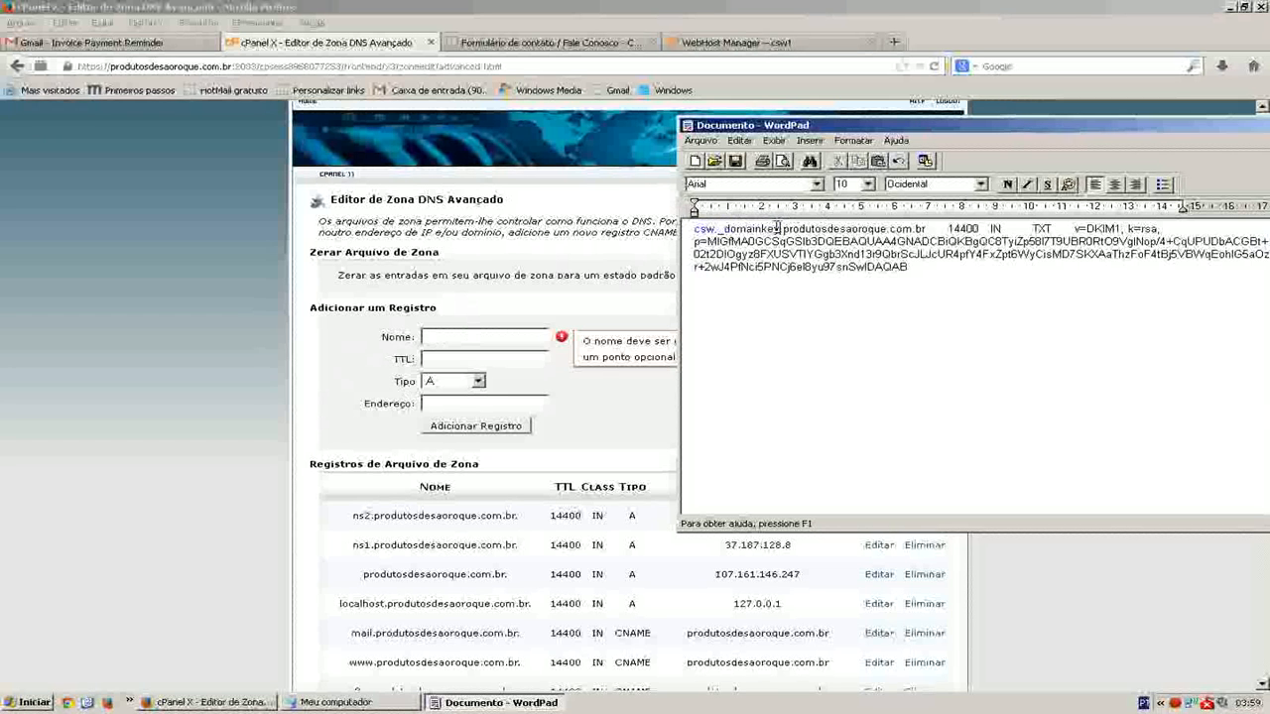
left_click_drag(780, 229, 693, 228)
key("ctrl+c")
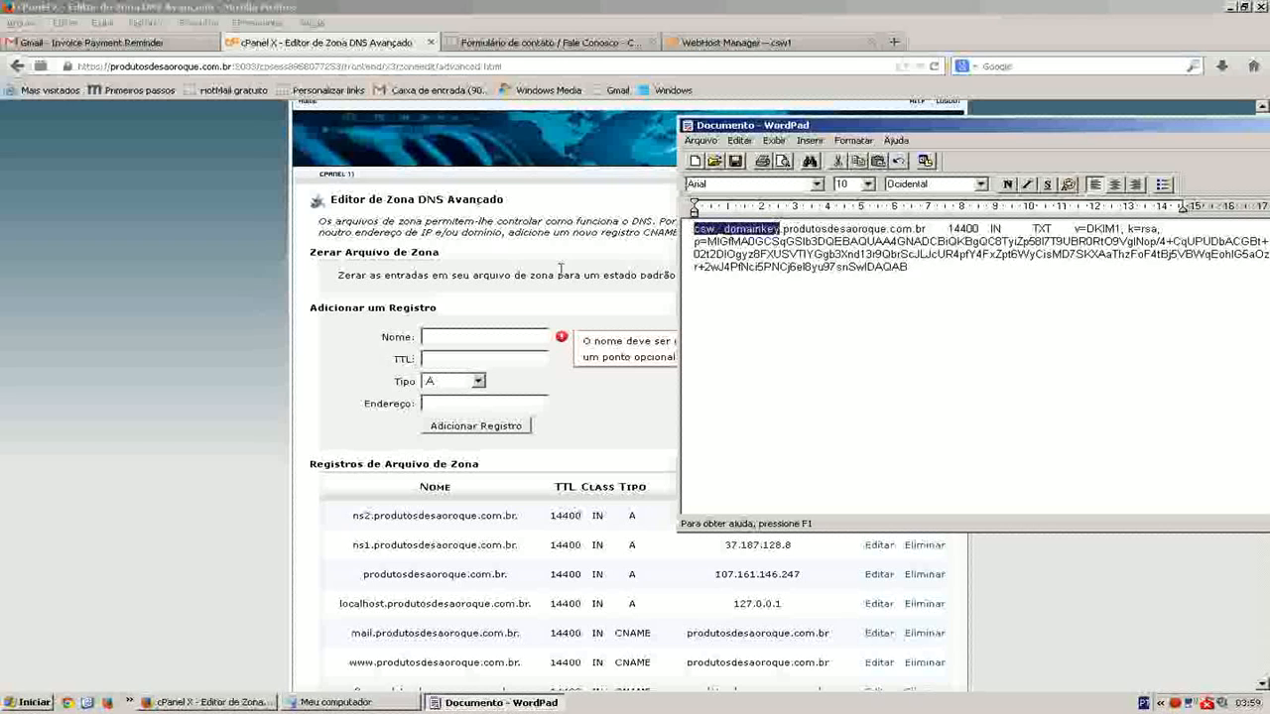
left_click(483, 337)
key("ctrl+v")
Step: Check the full record name in the Nome field, highlighting its domain part through to the end
double_click(395, 337)
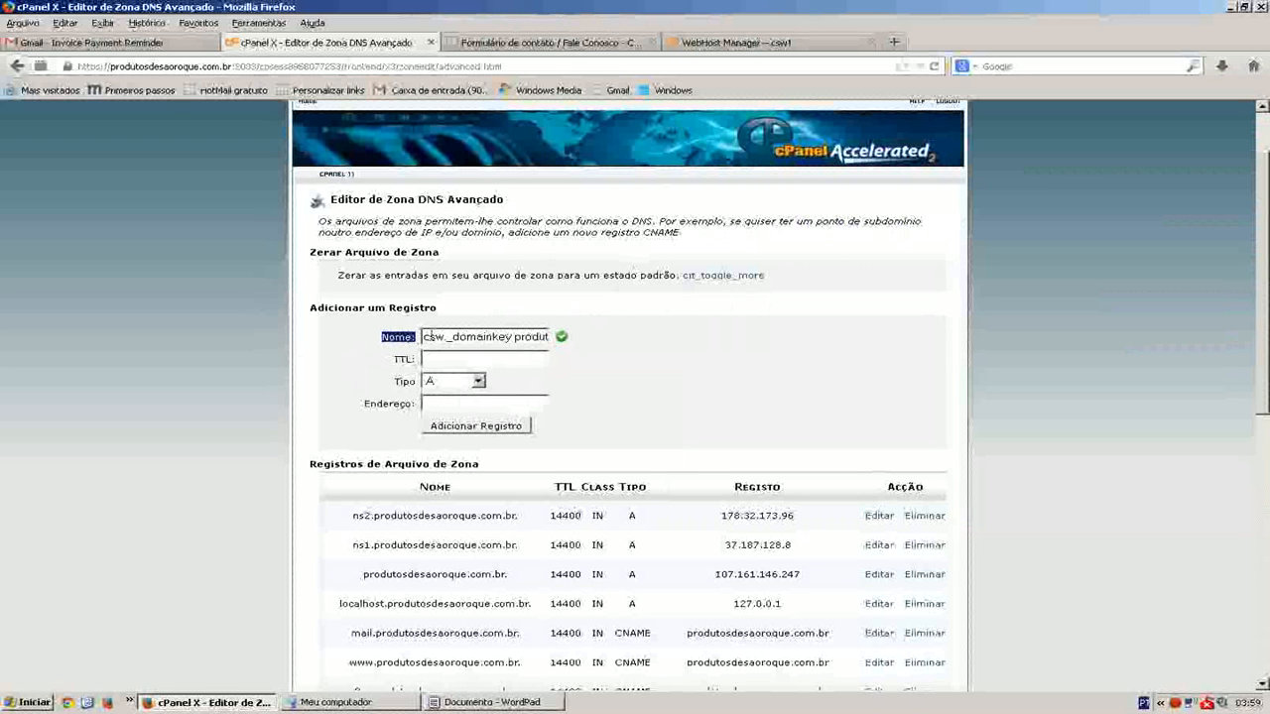
left_click_drag(485, 337, 595, 340)
left_click(528, 340)
left_click(456, 337)
left_click_drag(445, 338, 547, 338)
left_click(538, 340)
left_click(478, 338)
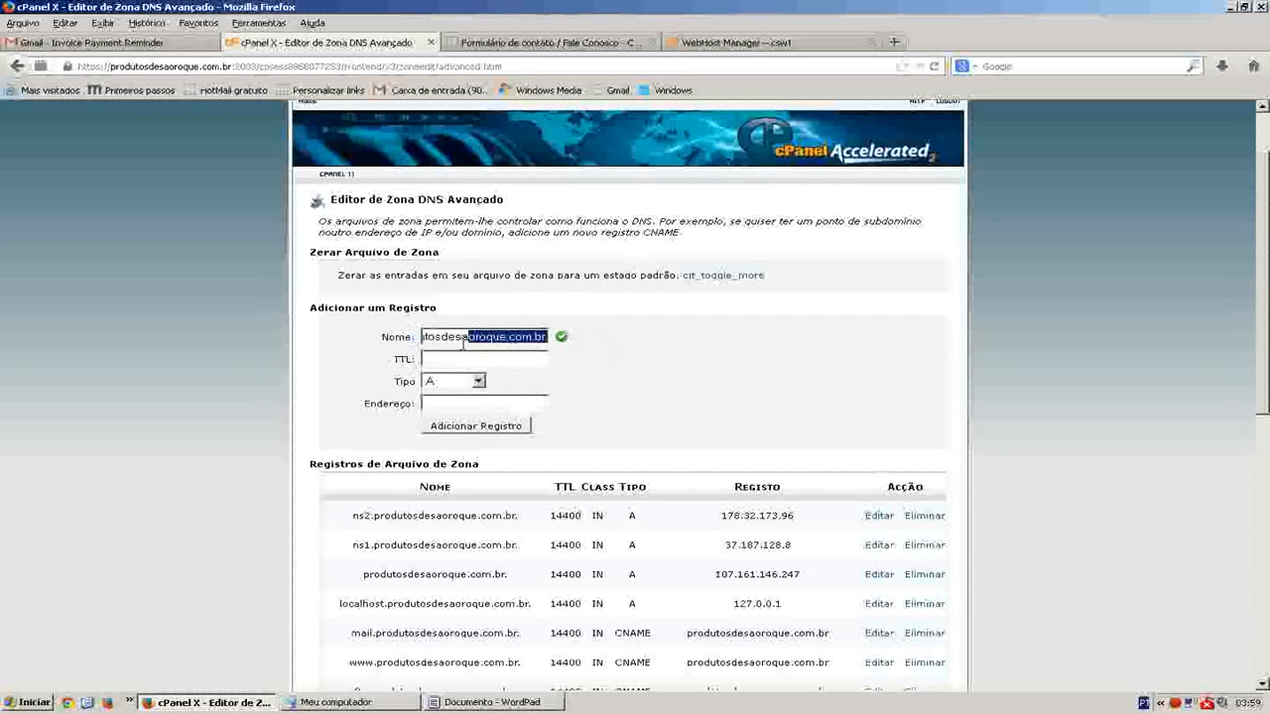
Step: Set the new DNS record's TTL to 14400 and its type to TXT
left_click(406, 358)
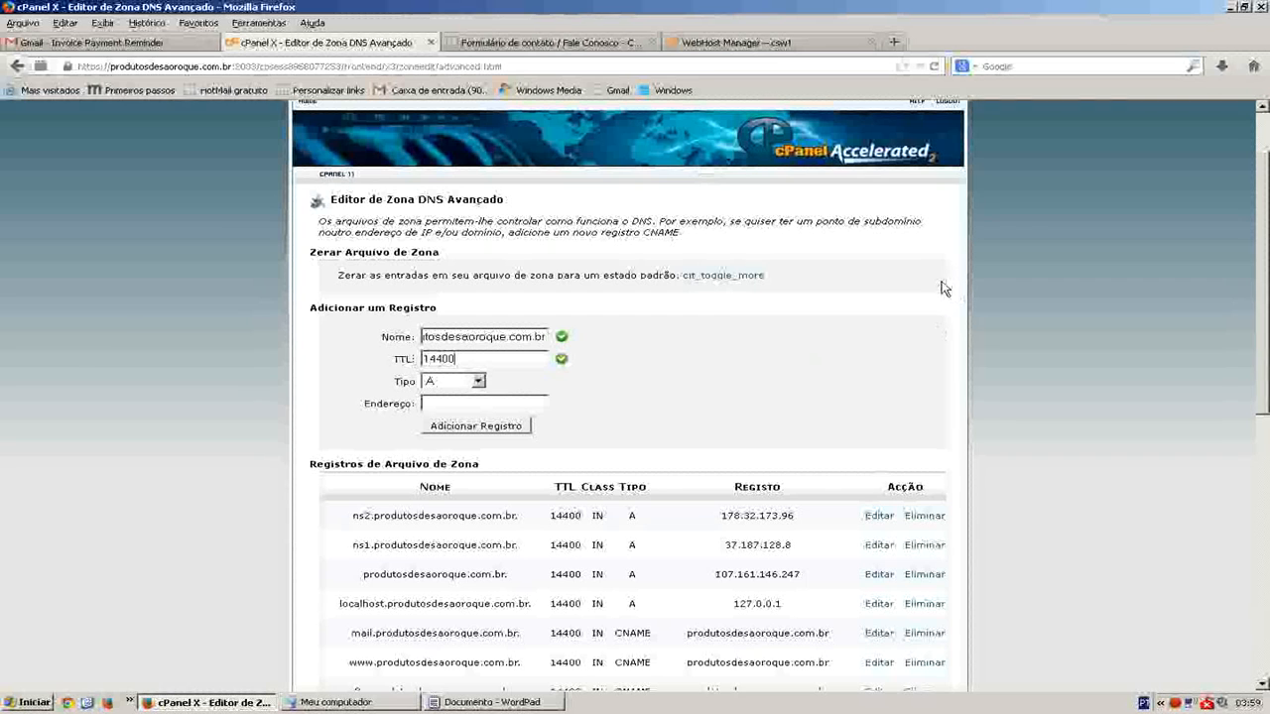
left_click(465, 362)
left_click(452, 386)
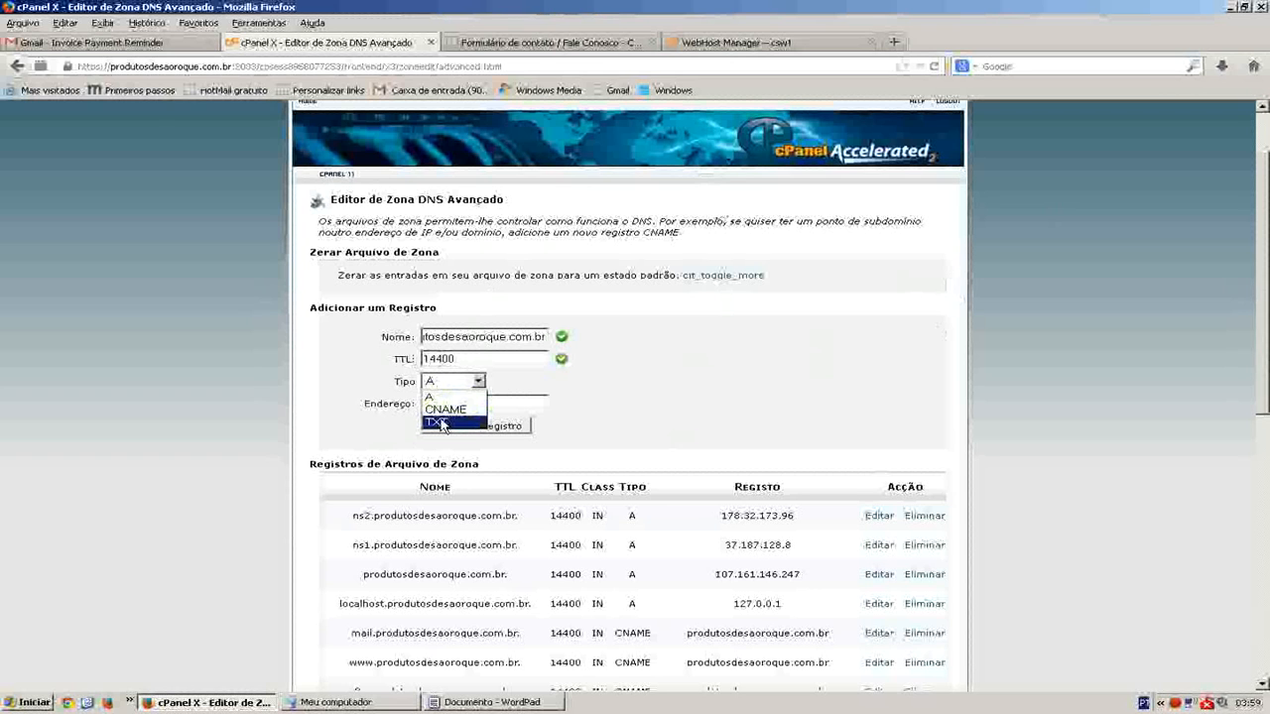
double_click(405, 381)
left_click(479, 383)
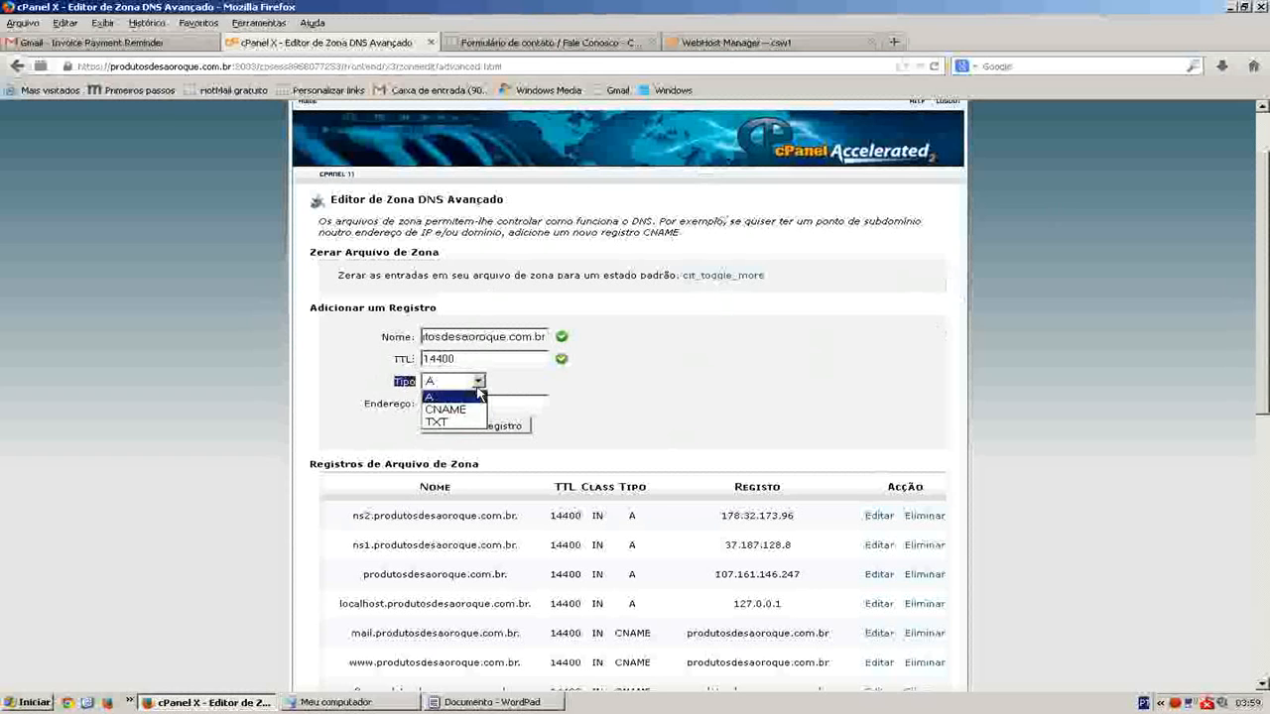
left_click(449, 424)
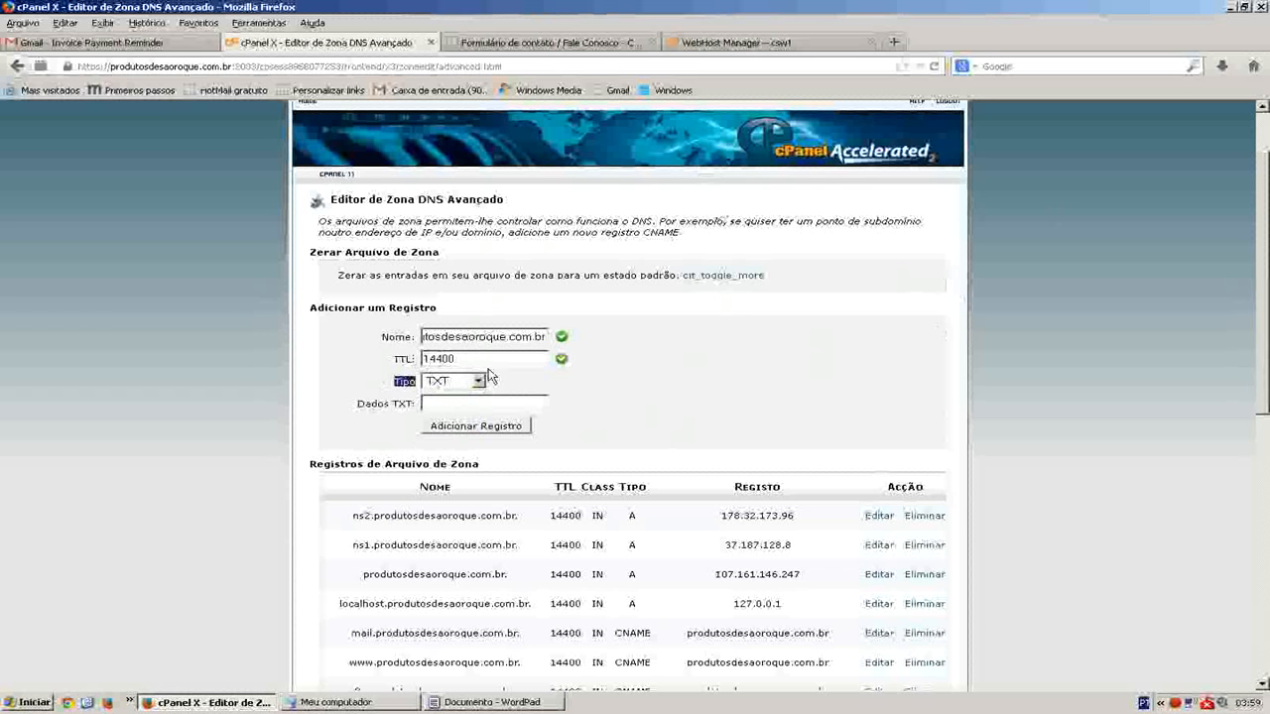
Step: Copy the DKIM value, from v=DKIM1 through the end of the public key, from the WordPad document into the Dados TXT field
left_click_drag(357, 409, 431, 408)
left_click(491, 702)
left_click(799, 255)
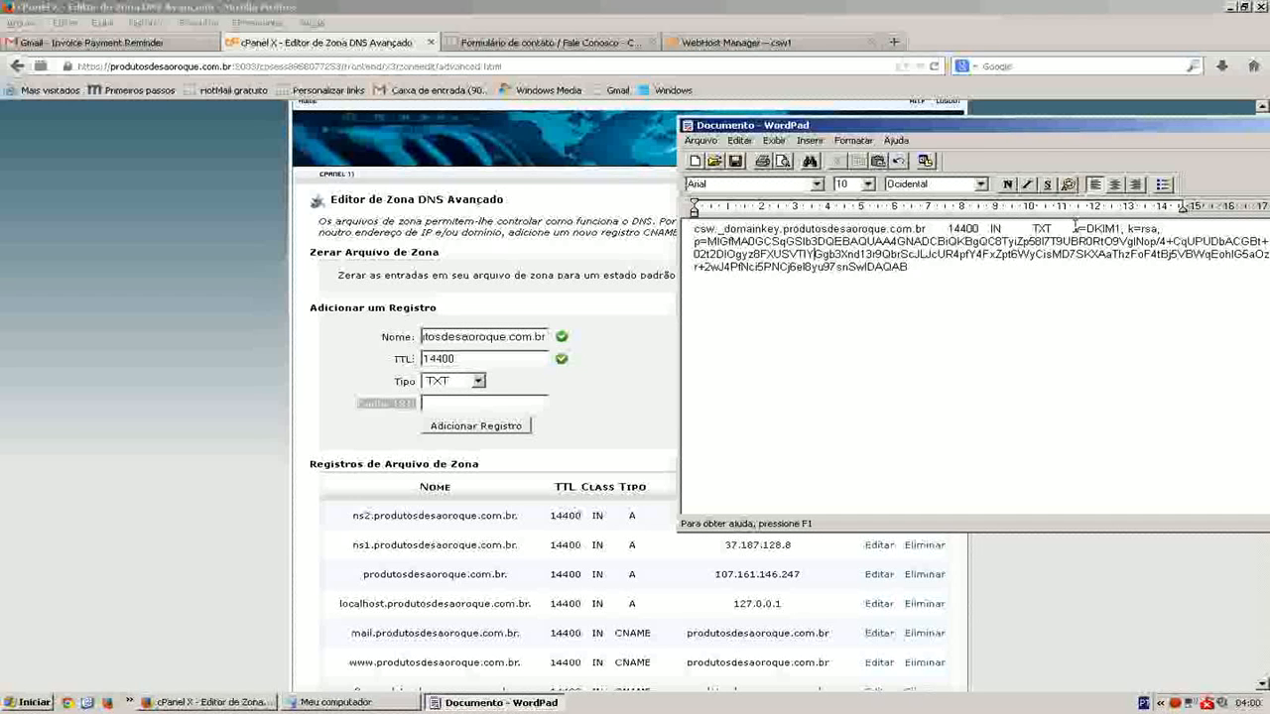
left_click_drag(1074, 228, 1142, 270)
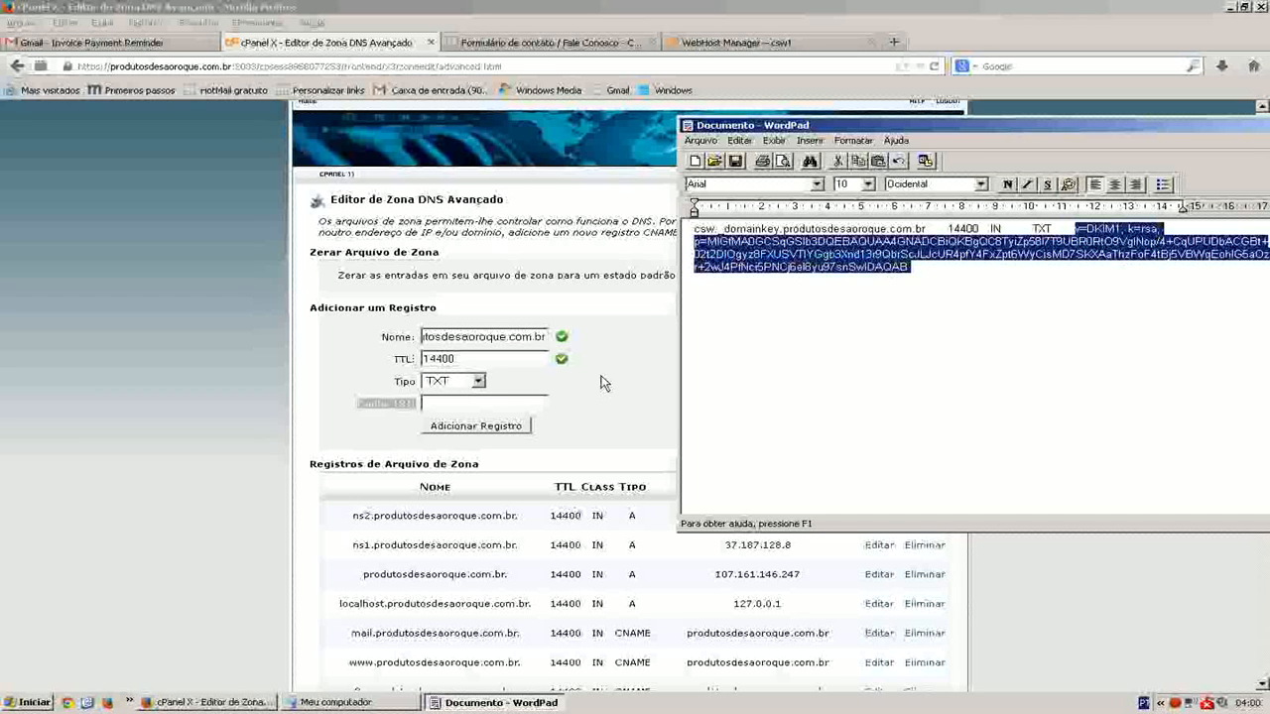
left_click(605, 384)
left_click(532, 403)
key("ctrl+v")
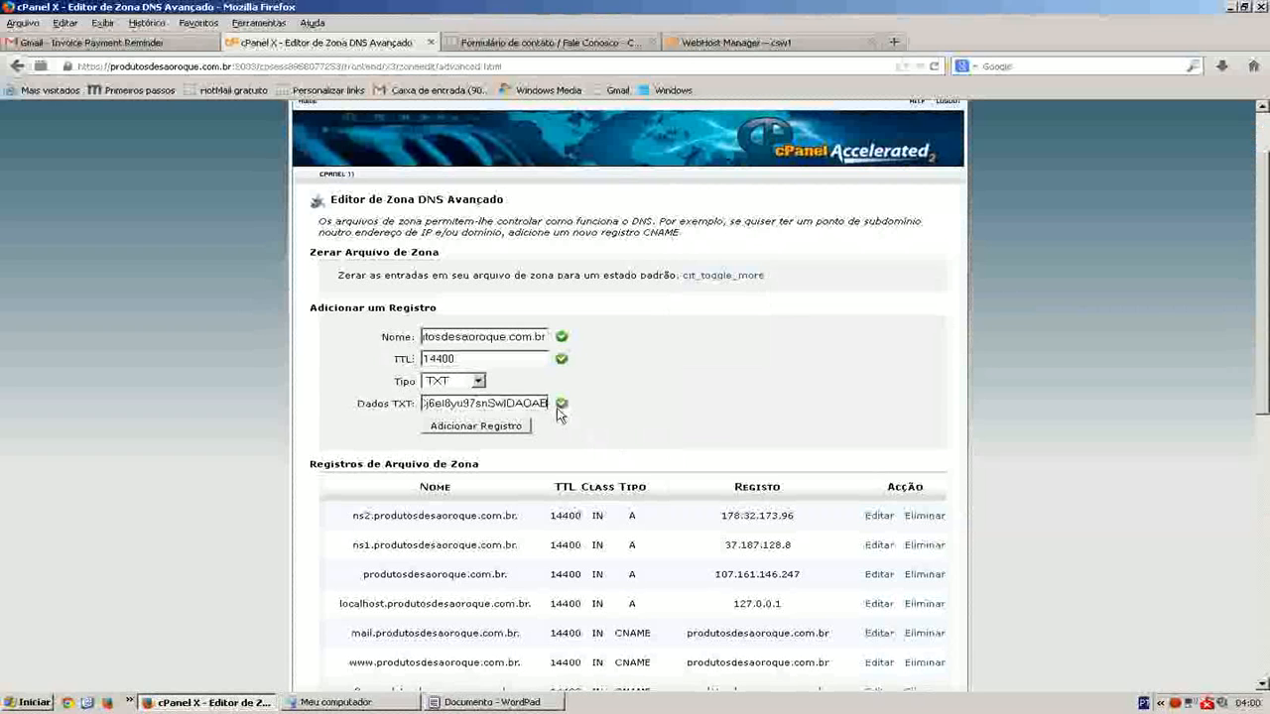
Step: Check the start of the Dados TXT value, highlighting its v=DKIM1; part
key("ctrl+a")
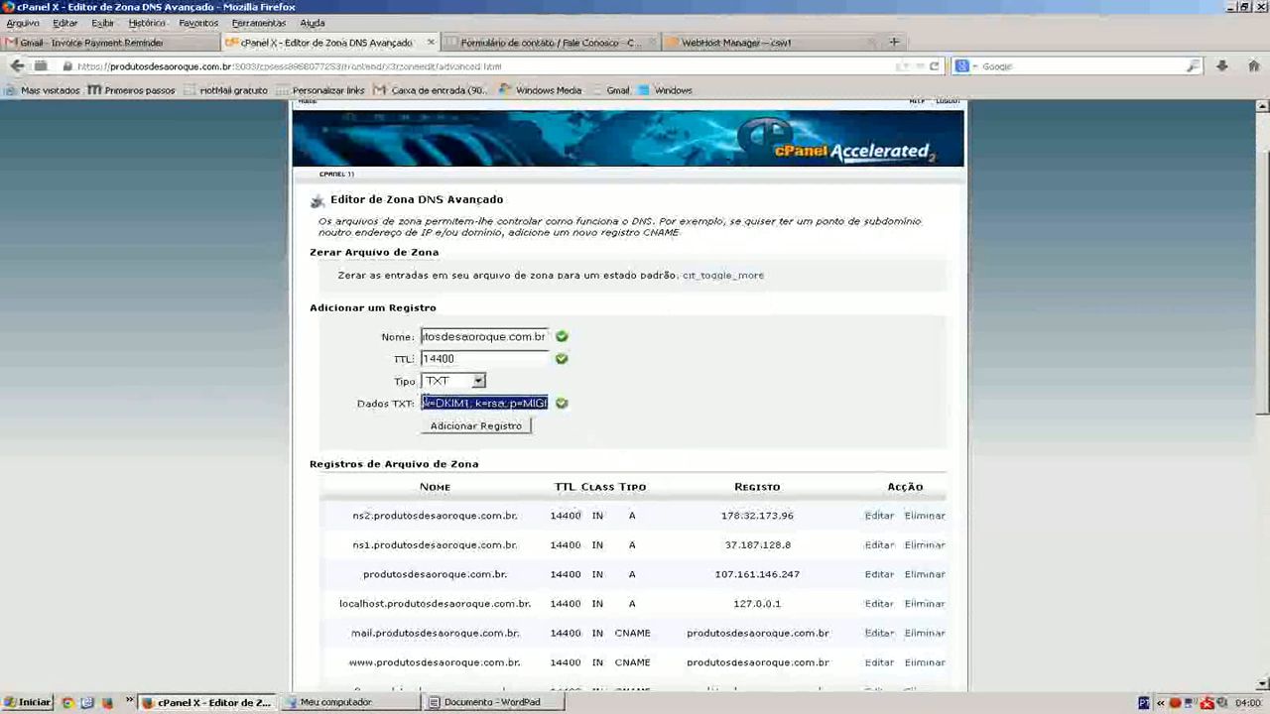
left_click(424, 403)
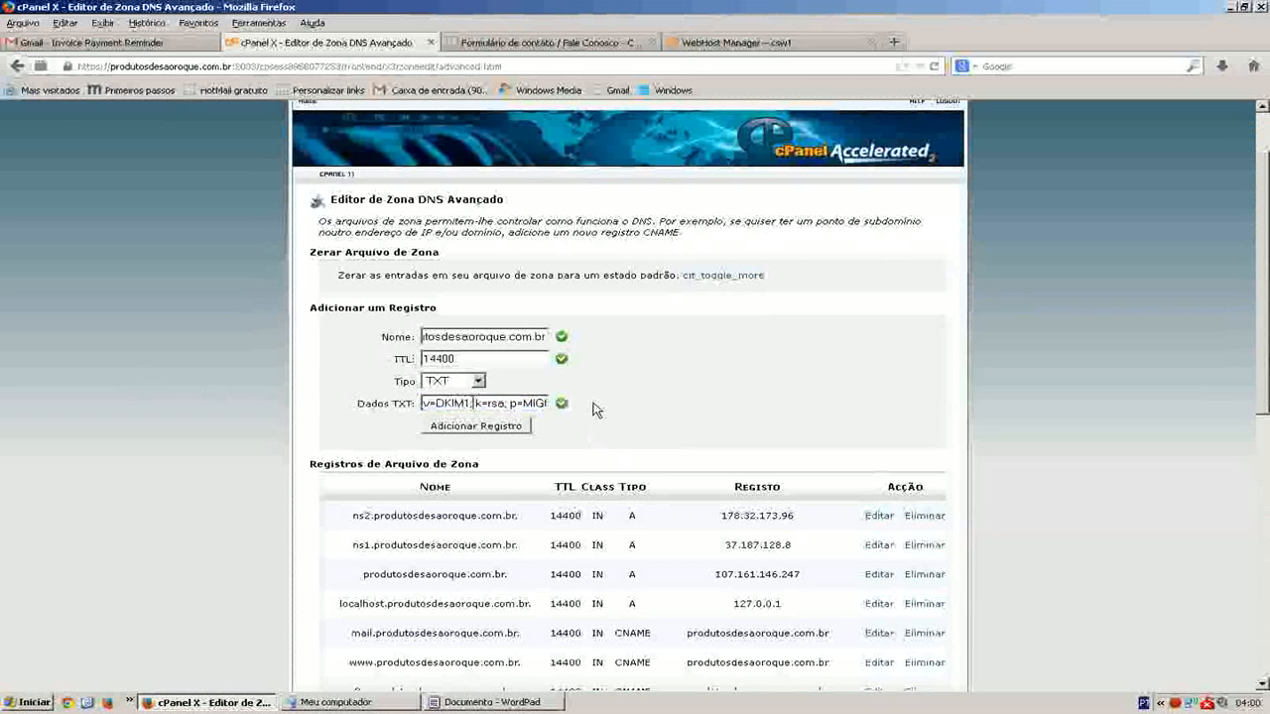
key("Home")
key("shift+Right")
key("shift+Right")
key("shift+Right")
key("shift+Right")
key("shift+Right")
key("shift+Right")
key("shift+Right")
key("shift+Right")
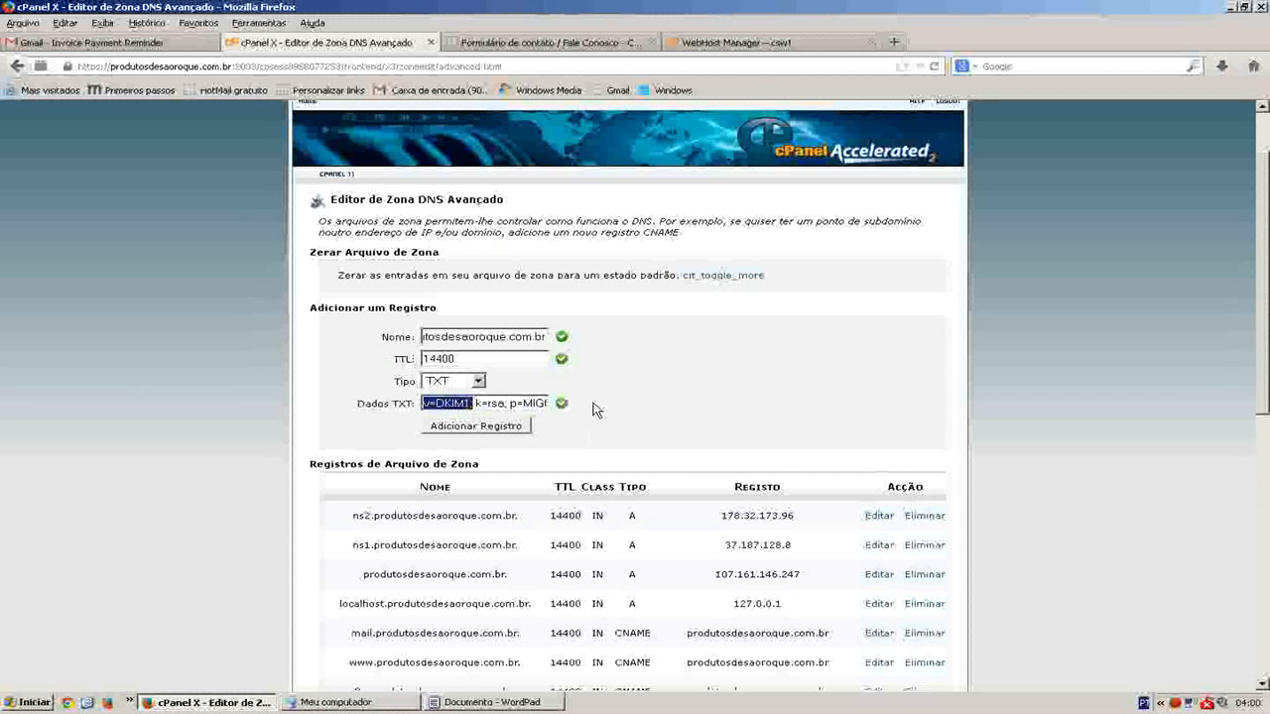
key("Right")
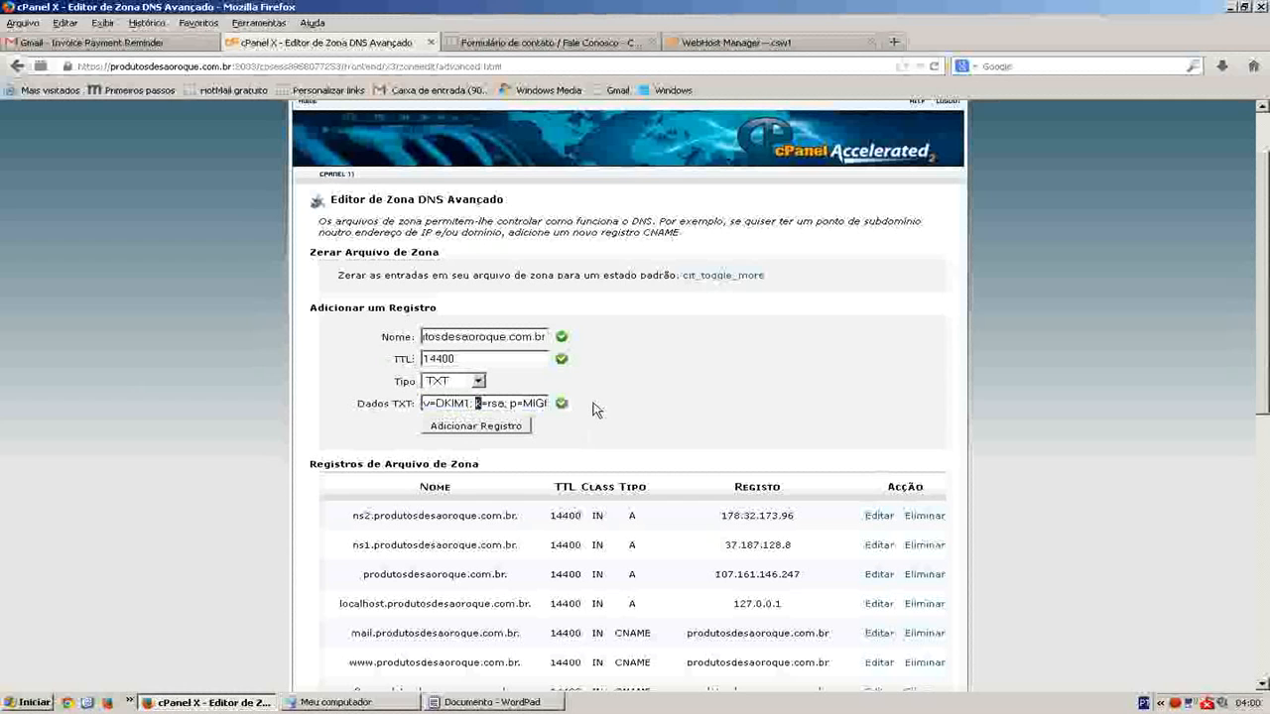
Step: Read through the rest of the Dados TXT value from k=rsa to the end of the public key, and return to its start
key("shift+Right")
key("shift+Right")
key("shift+Right")
key("Right")
key("Right")
key("Right")
key("Right")
key("Right")
key("Right")
key("Right")
key("Right")
key("Right")
key("Right")
key("Right")
key("Right")
key("Right")
key("Right")
key("Right")
key("Right")
key("Right")
key("Right")
key("Right")
key("Right")
key("Right")
key("Right")
key("Right")
key("Right")
key("Right")
key("Right")
key("Right")
key("Right")
key("Right")
key("Right")
key("Right")
key("Right")
key("Right")
key("Right")
key("Right")
key("Right")
key("Right")
key("Right")
key("Right")
key("Right")
key("Right")
key("Right")
key("Right")
key("Right")
key("Right")
key("Right")
key("Right")
key("Right")
key("Right")
key("Right")
key("Right")
key("Right")
key("Right")
key("Right")
key("Right")
key("Right")
key("Right")
key("Right")
key("Right")
key("Right")
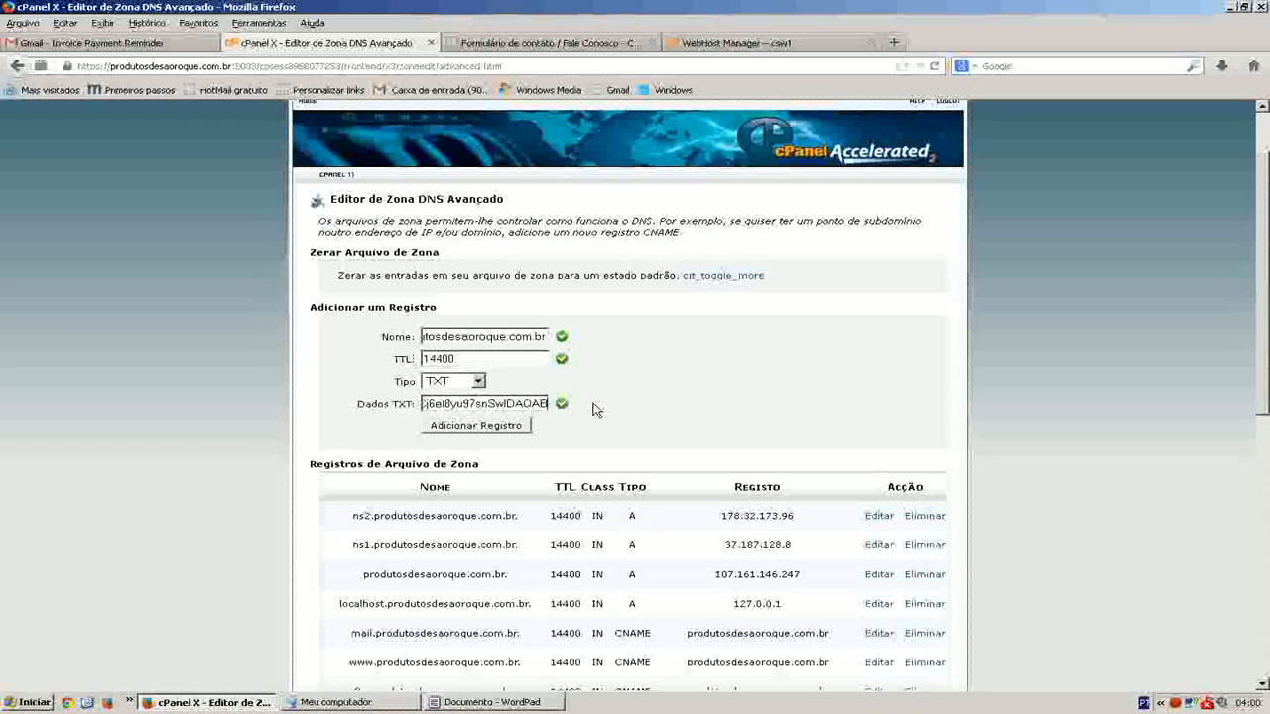
left_click_drag(434, 403, 109, 399)
left_click(189, 409)
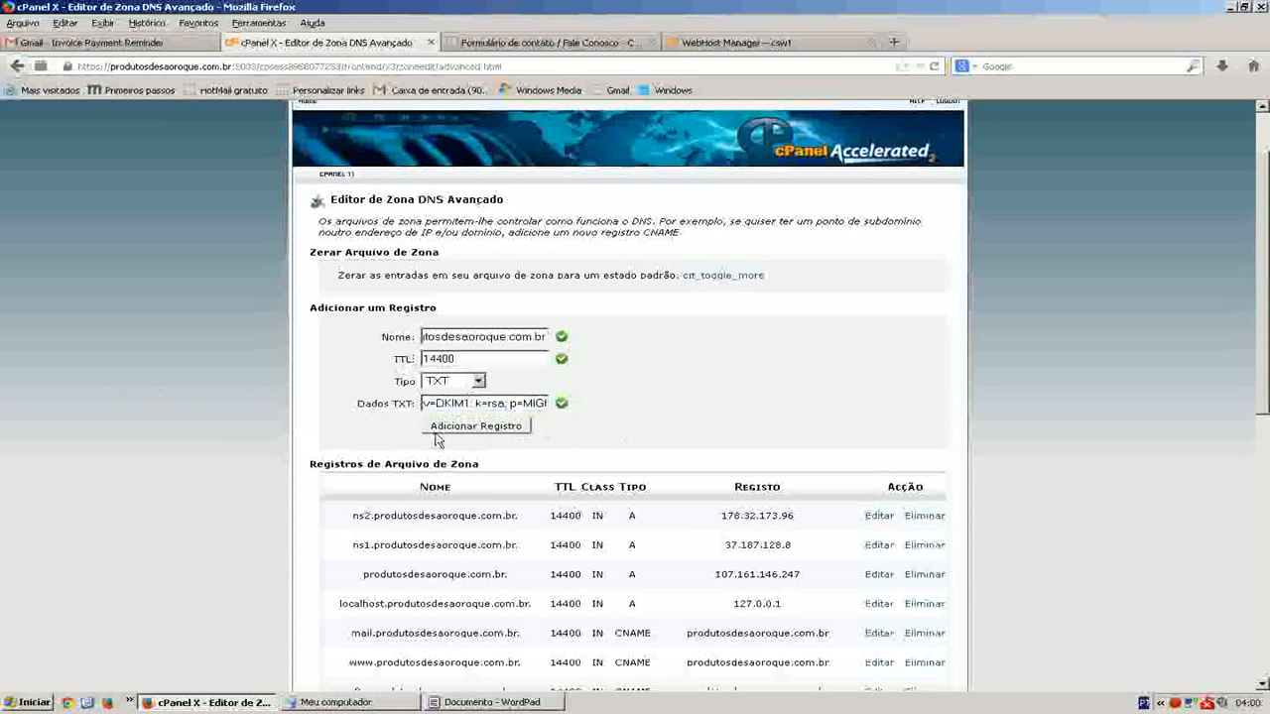
Step: Highlight the existing csw._domainkey TXT record in the zone records list, and the public key part of the Dados TXT value
scroll(468, 395, "down", 10)
left_click_drag(310, 606, 998, 619)
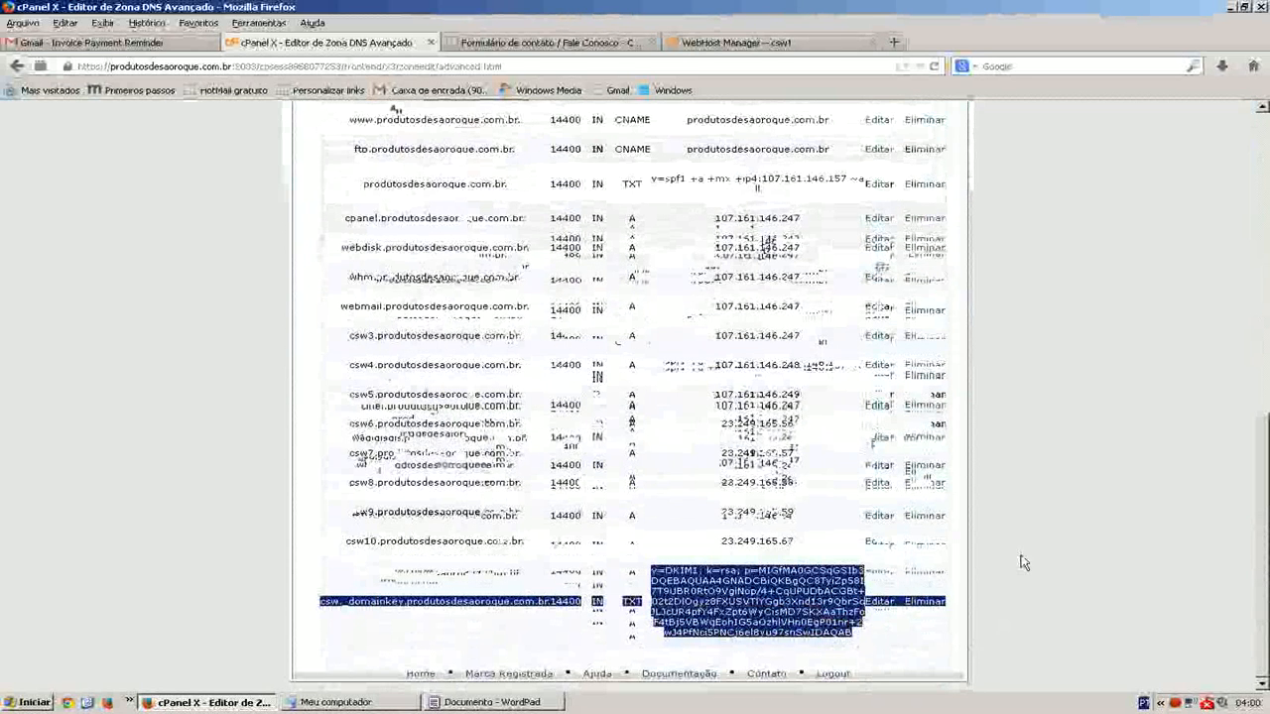
scroll(1129, 460, "up", 10)
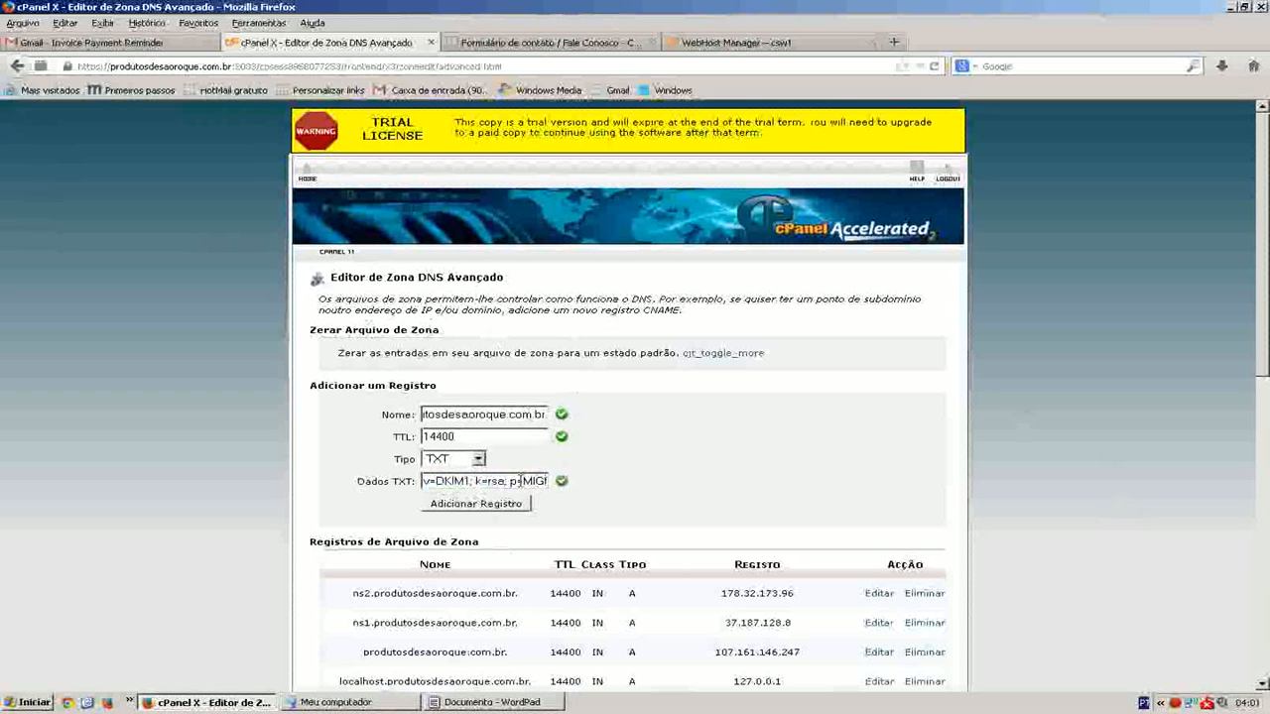
left_click_drag(522, 481, 728, 482)
left_click(757, 477)
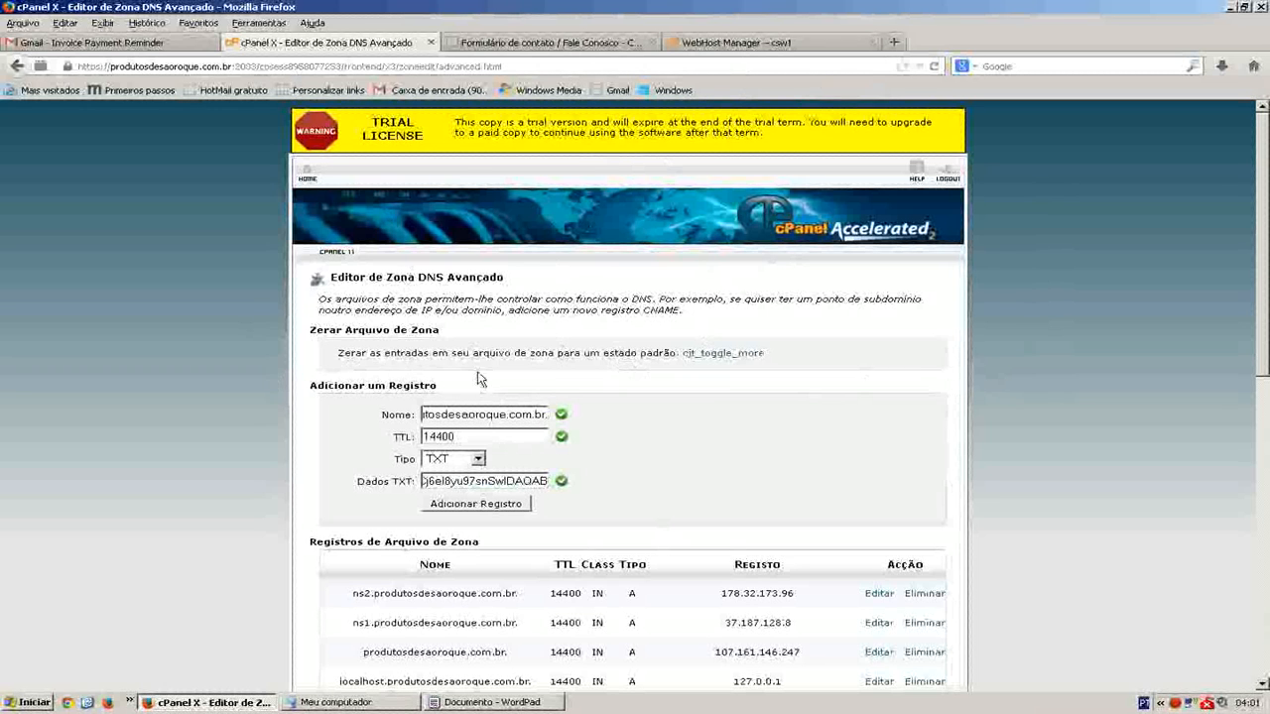
Step: Open the Check a DKIM DNS Record page of dkimcore.org in a new browser tab
left_click(894, 47)
type("ski")
key("ctrl+a")
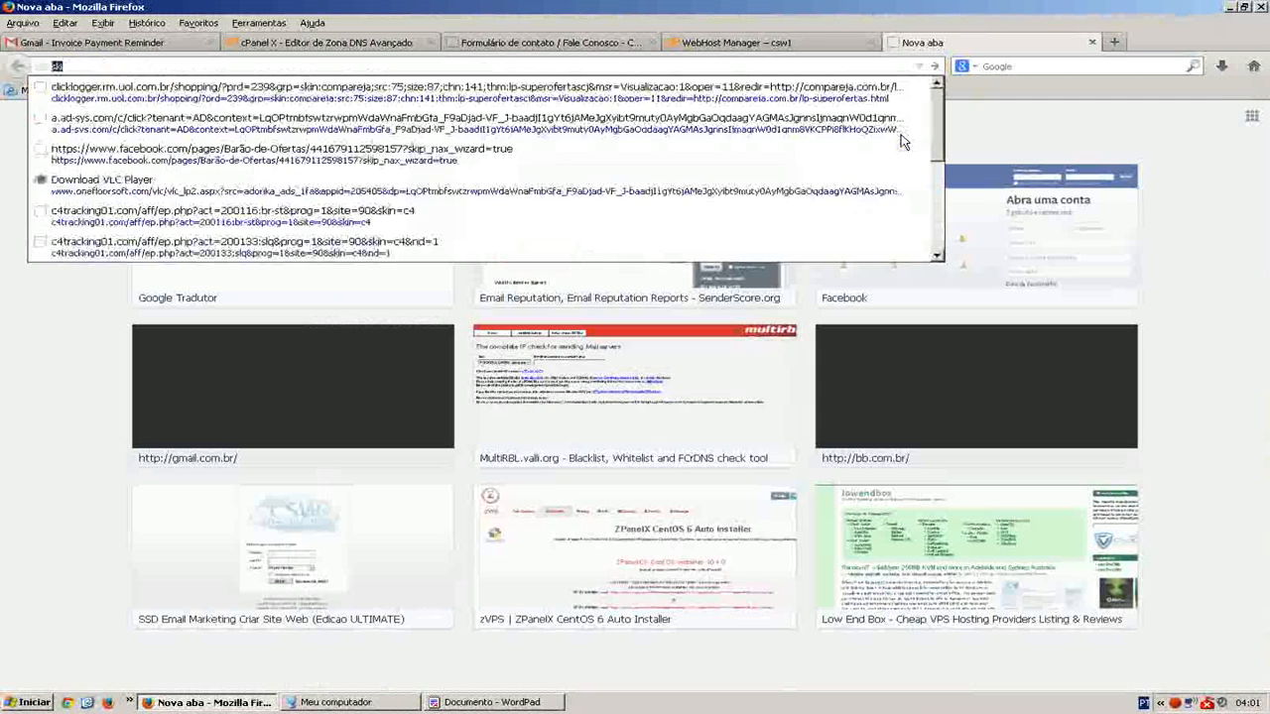
type("dki")
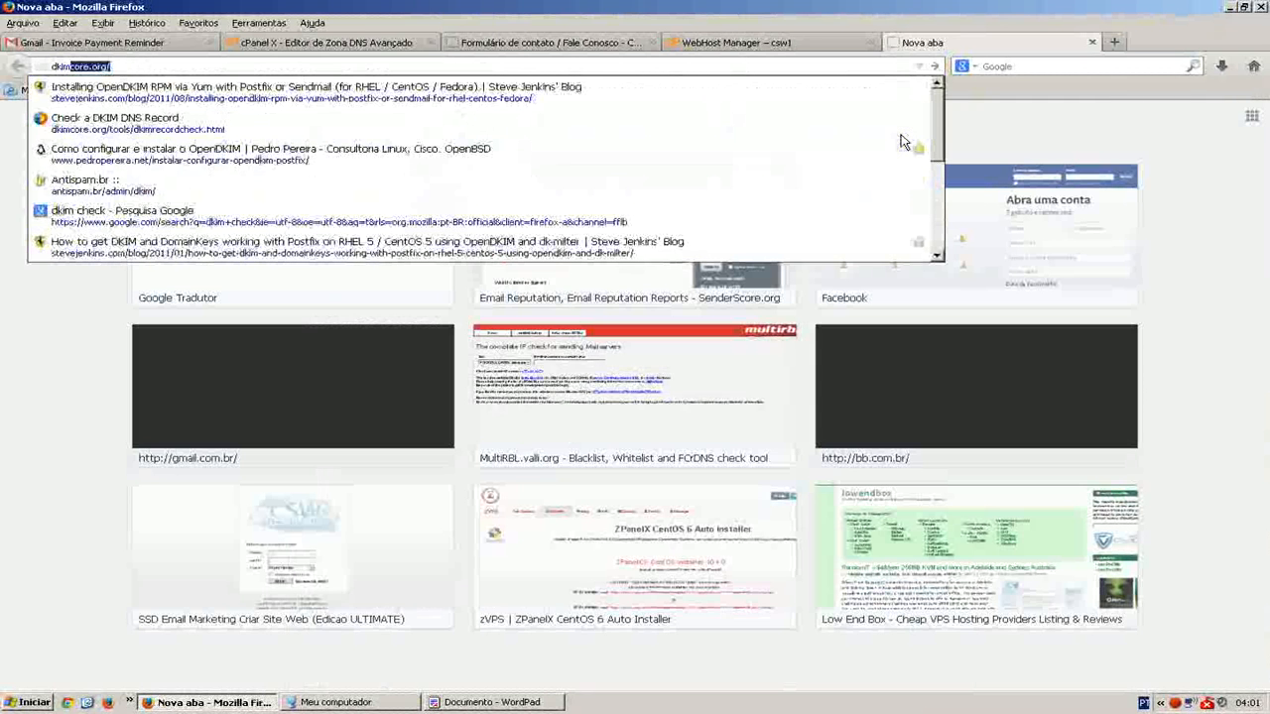
type("m")
key("Down")
key("Down")
key("Return")
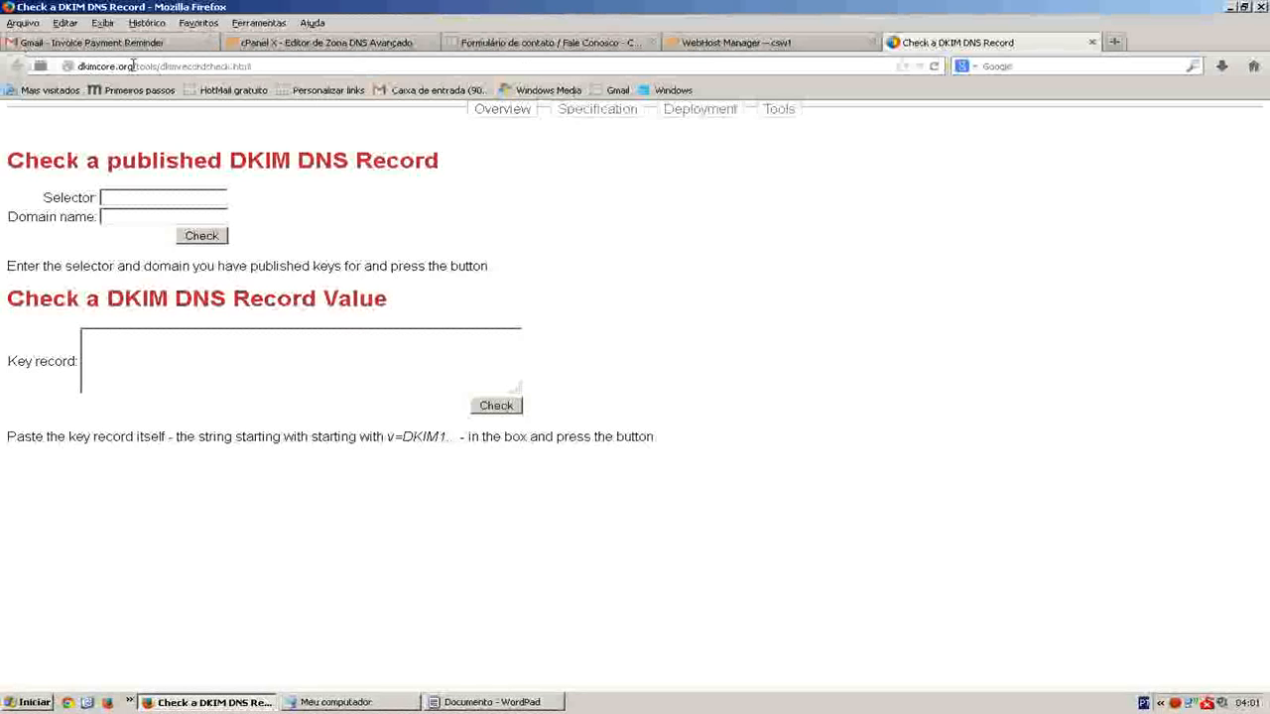
Step: Go to the dkimcore.org home page and open its Tools section
left_click_drag(129, 66, 254, 65)
key("Delete")
key("Return")
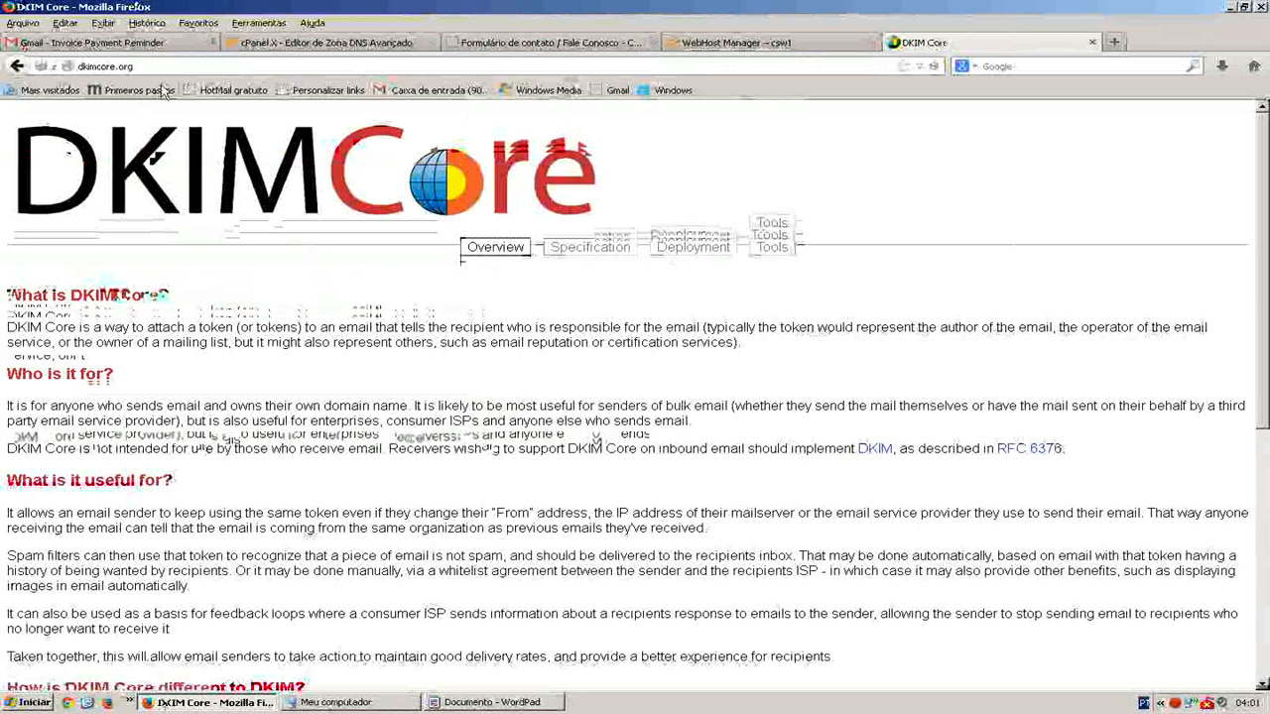
left_click(772, 247)
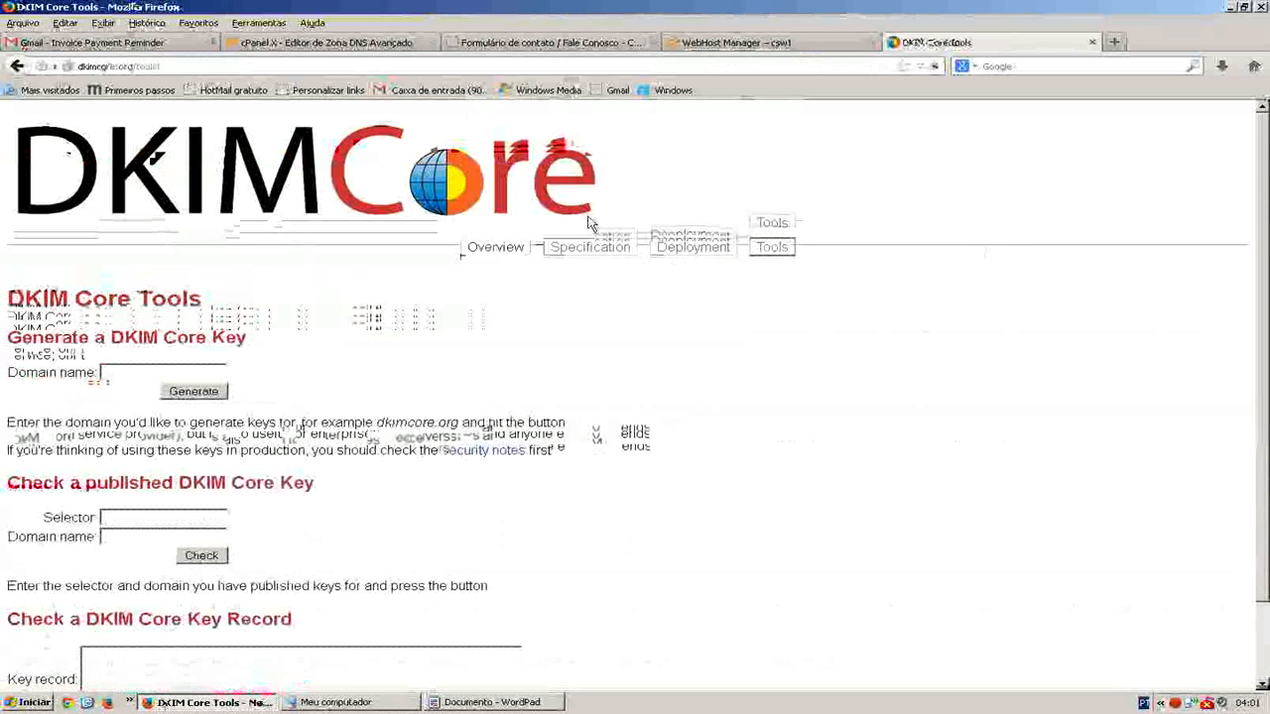
Step: Enter csw as the selector in the Check a published DKIM Core Key form
scroll(589, 222, "down", 2)
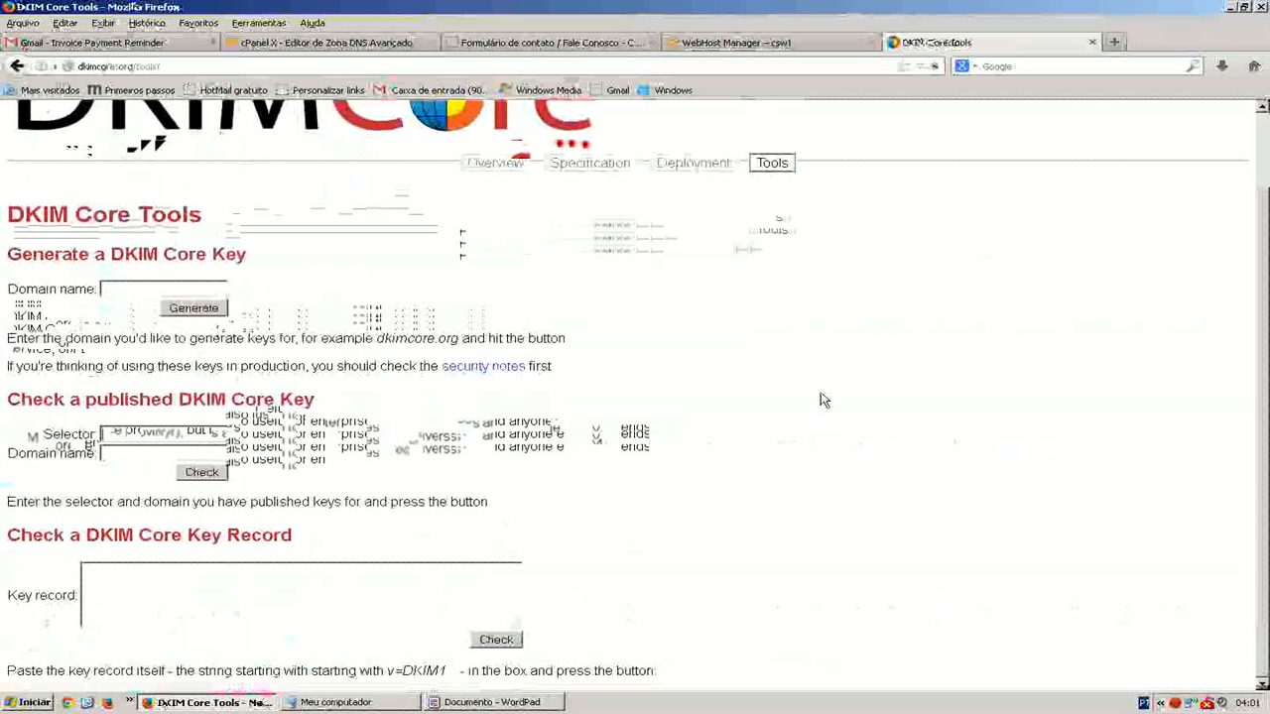
type("csw")
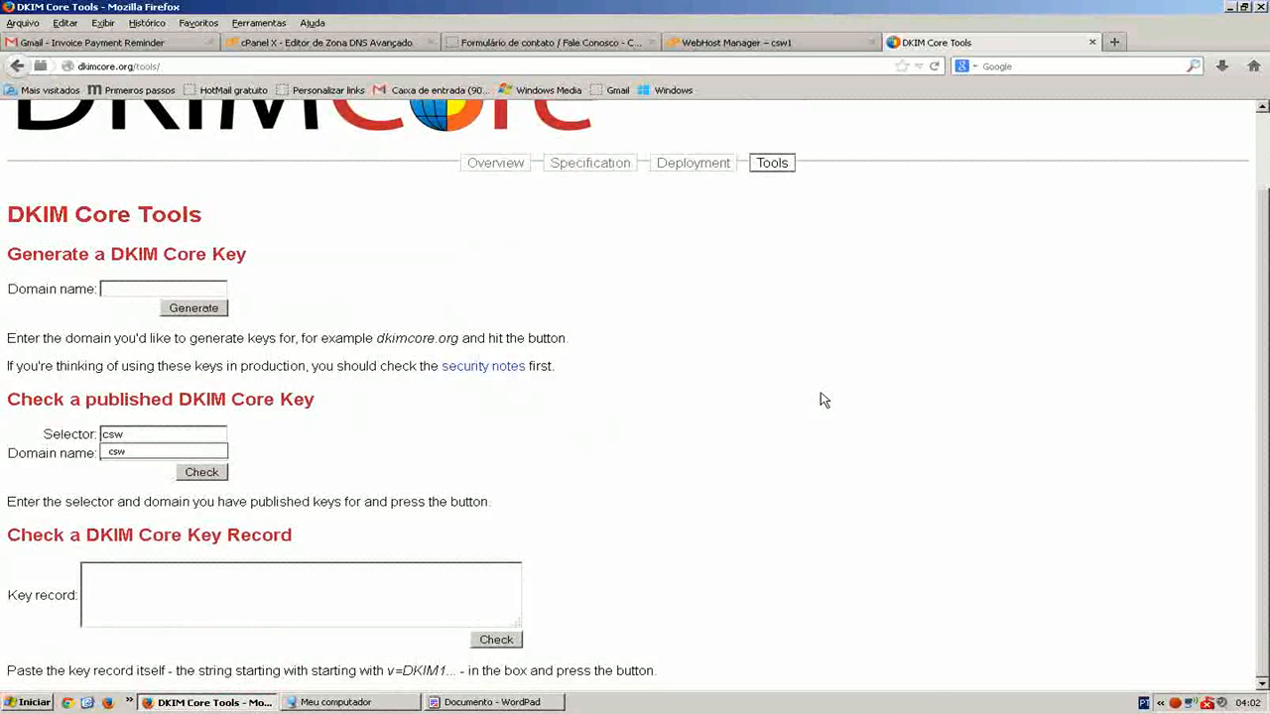
key("Tab")
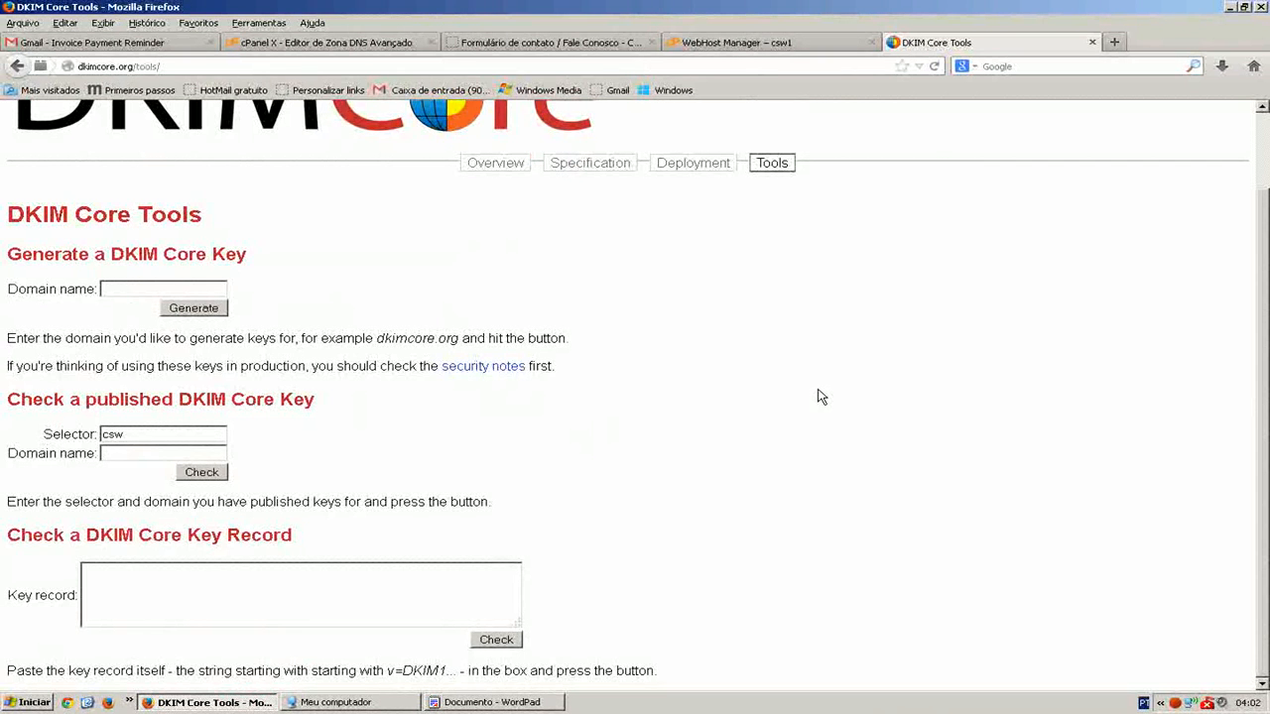
Step: Copy the domain produtosdesaoroque.com.br from the cPanel page's address into the Domain name field of the published key check
left_click(736, 44)
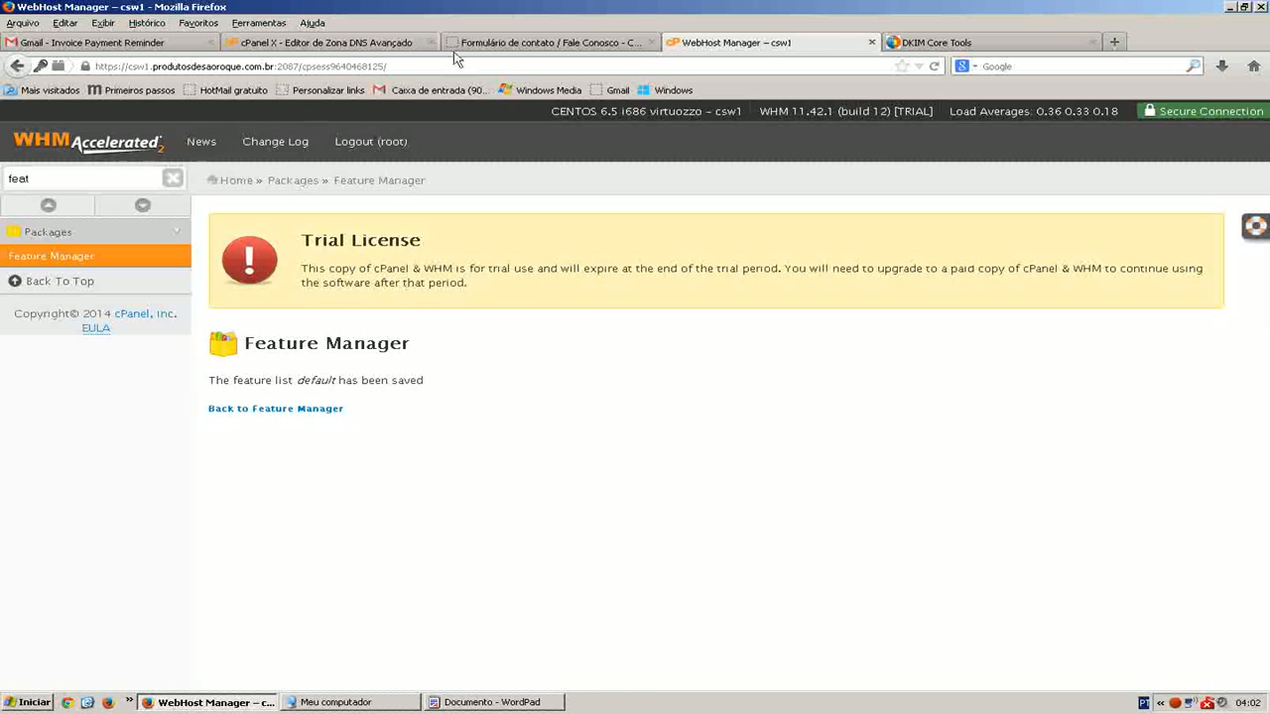
left_click(345, 44)
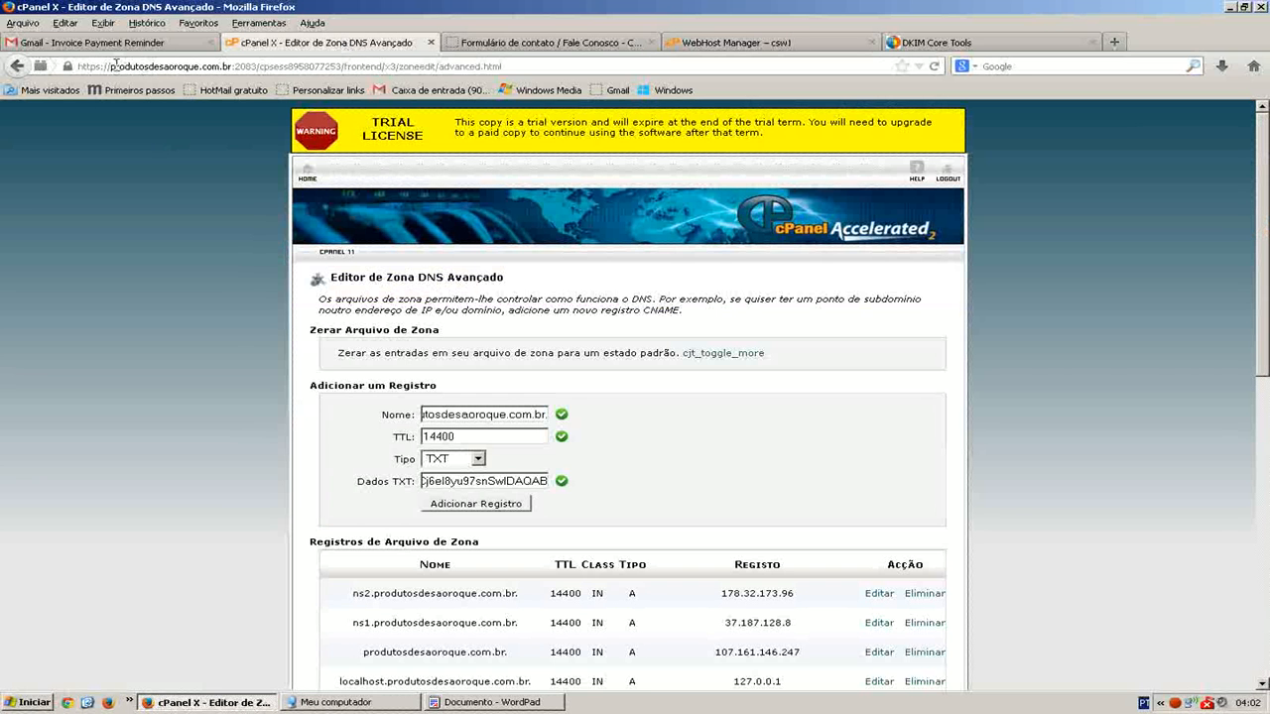
left_click_drag(113, 65, 238, 66)
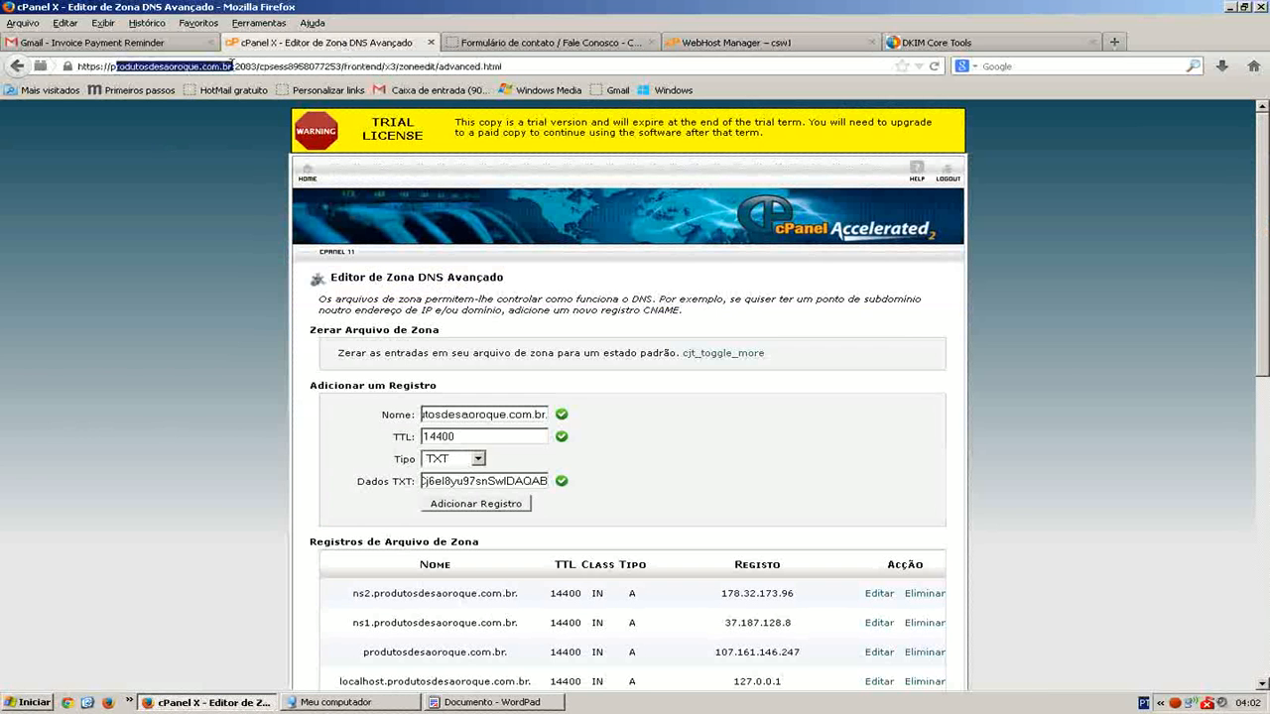
left_click_drag(105, 66, 239, 67)
key("ctrl+c")
left_click(1042, 44)
left_click(145, 445)
key("ctrl+v")
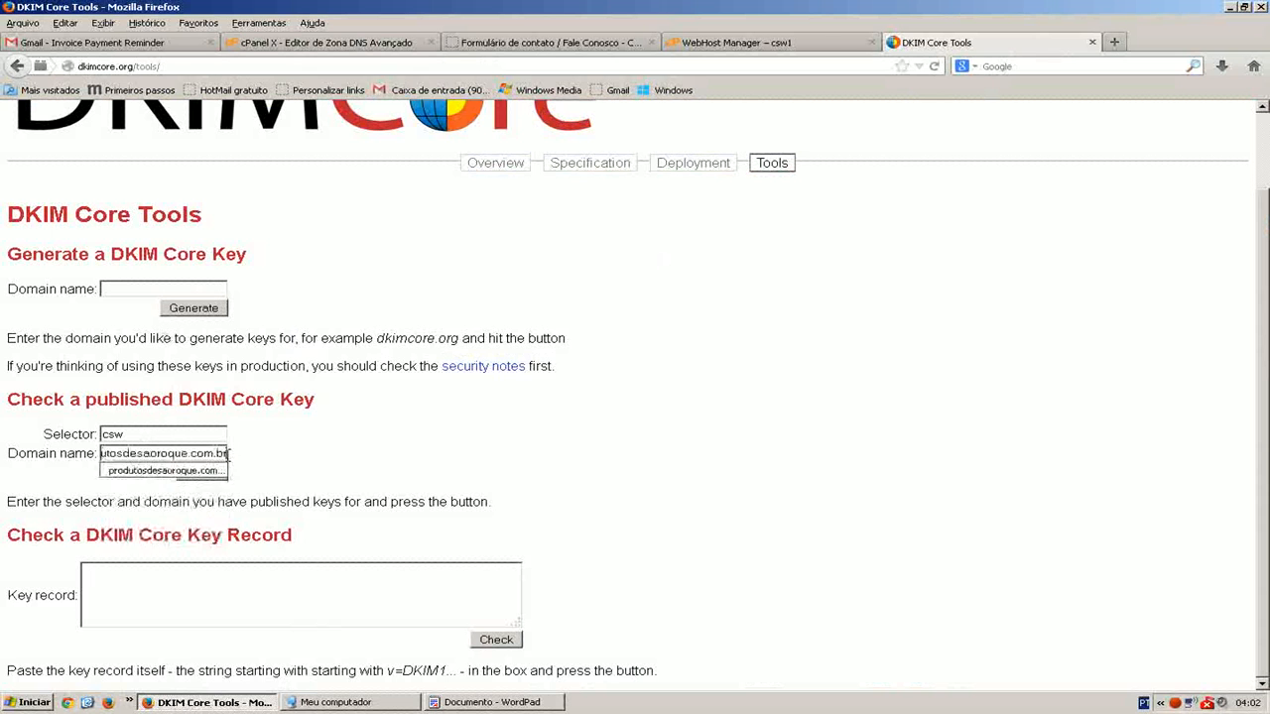
Step: Review the domain name entered in the published key form and run the DKIM check
left_click(6, 468)
left_click(133, 454)
left_click(114, 452)
left_click(107, 453)
left_click(42, 456)
left_click(134, 452)
key("Left")
key("Left")
key("Left")
key("Left")
key("Left")
key("Left")
key("Left")
key("Left")
key("Left")
key("Return")
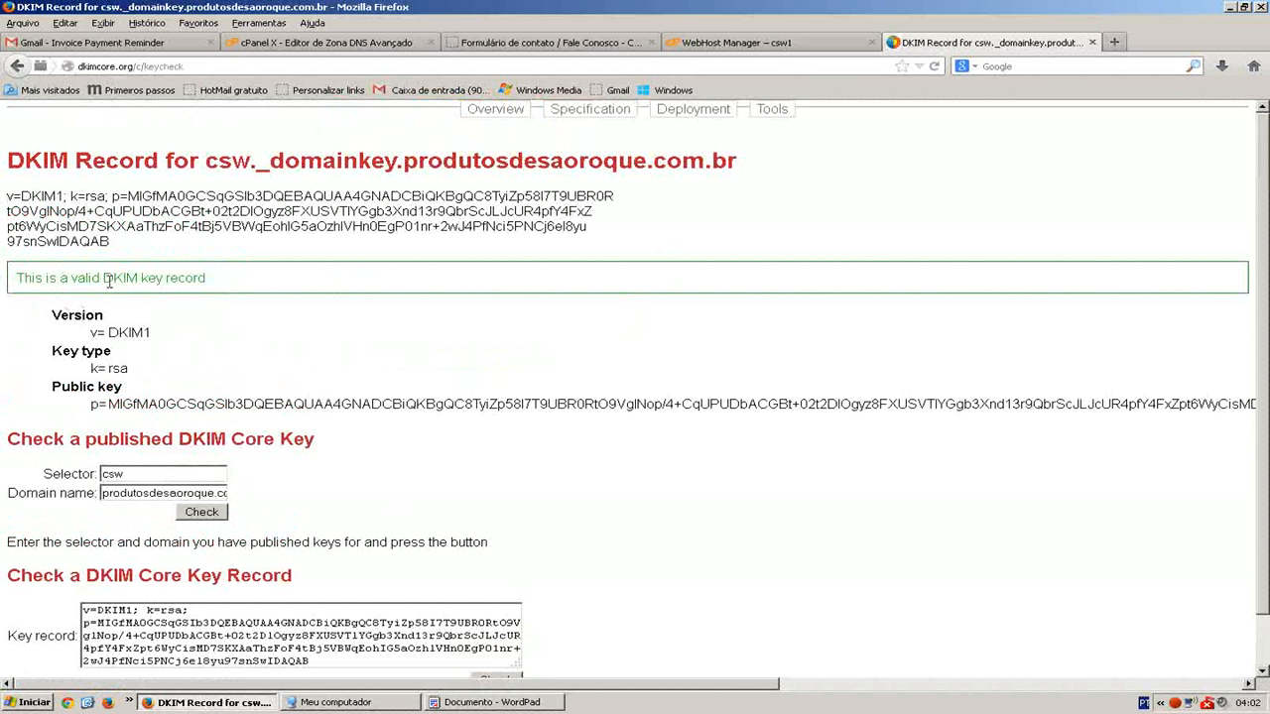
Step: Highlight the validation message in the DKIM check result
left_click_drag(232, 282, 14, 285)
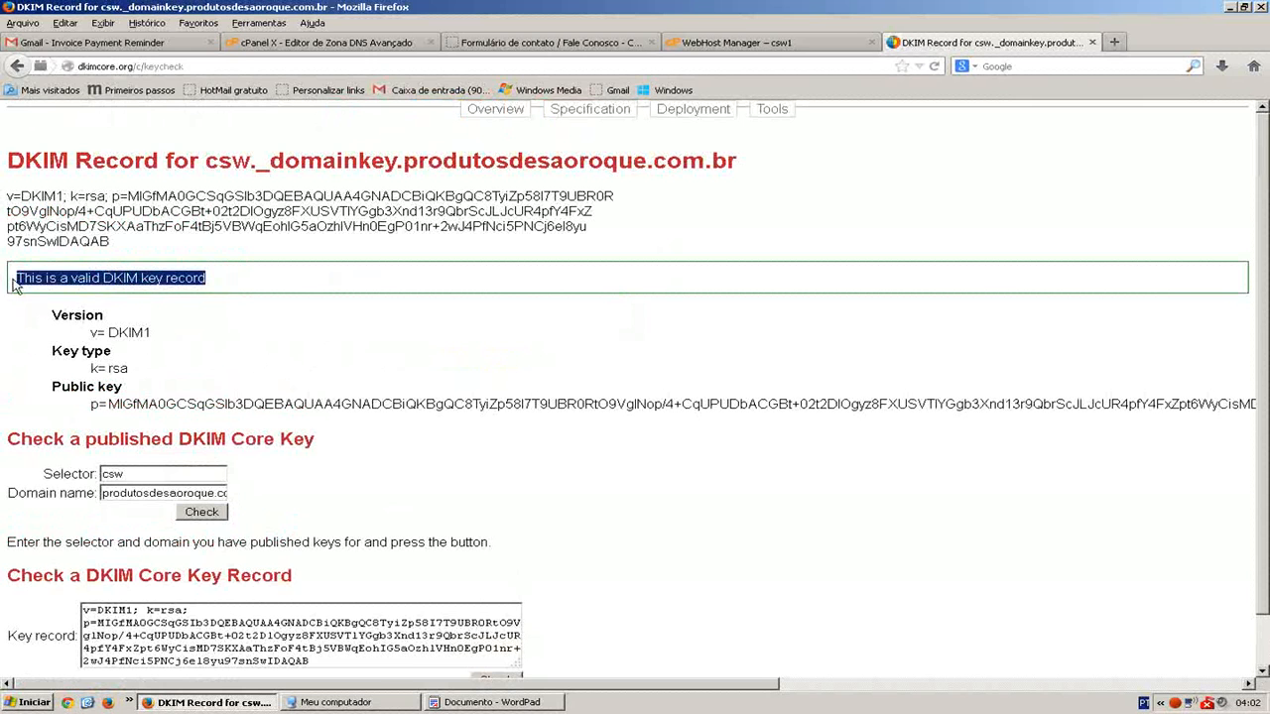
left_click(77, 277)
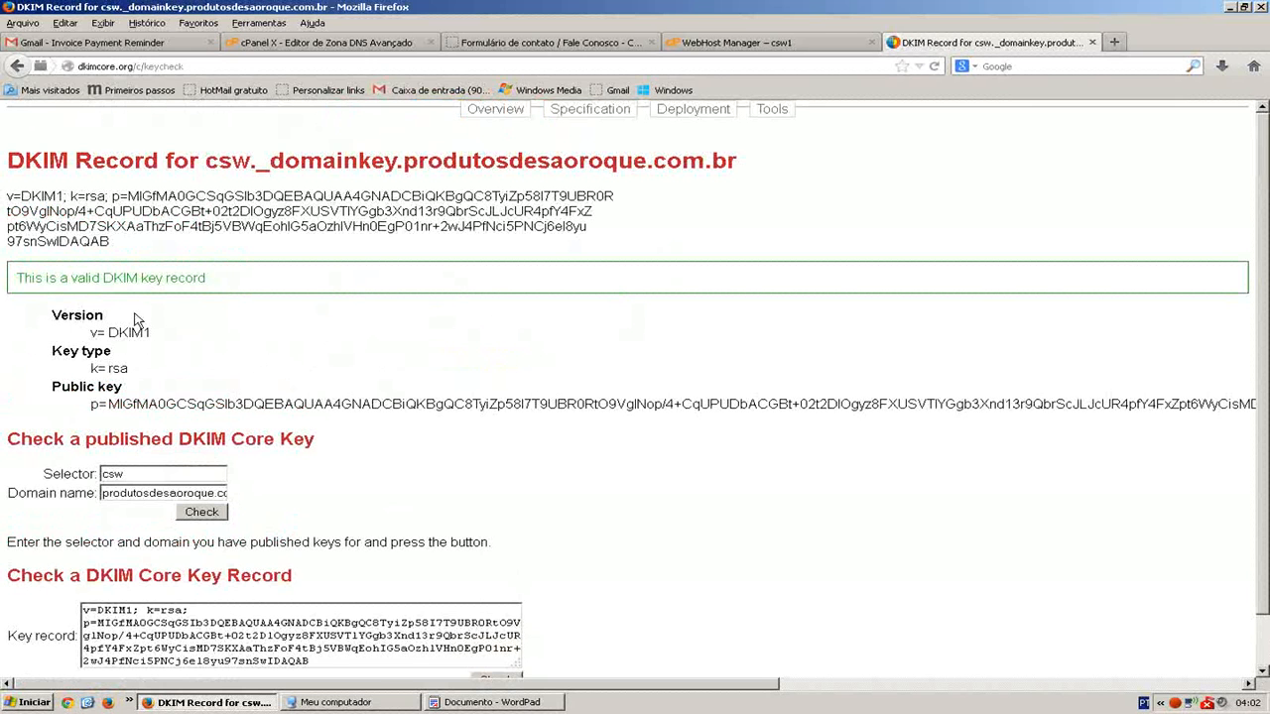
double_click(74, 277)
left_click(173, 315)
left_click_drag(9, 265, 1105, 269)
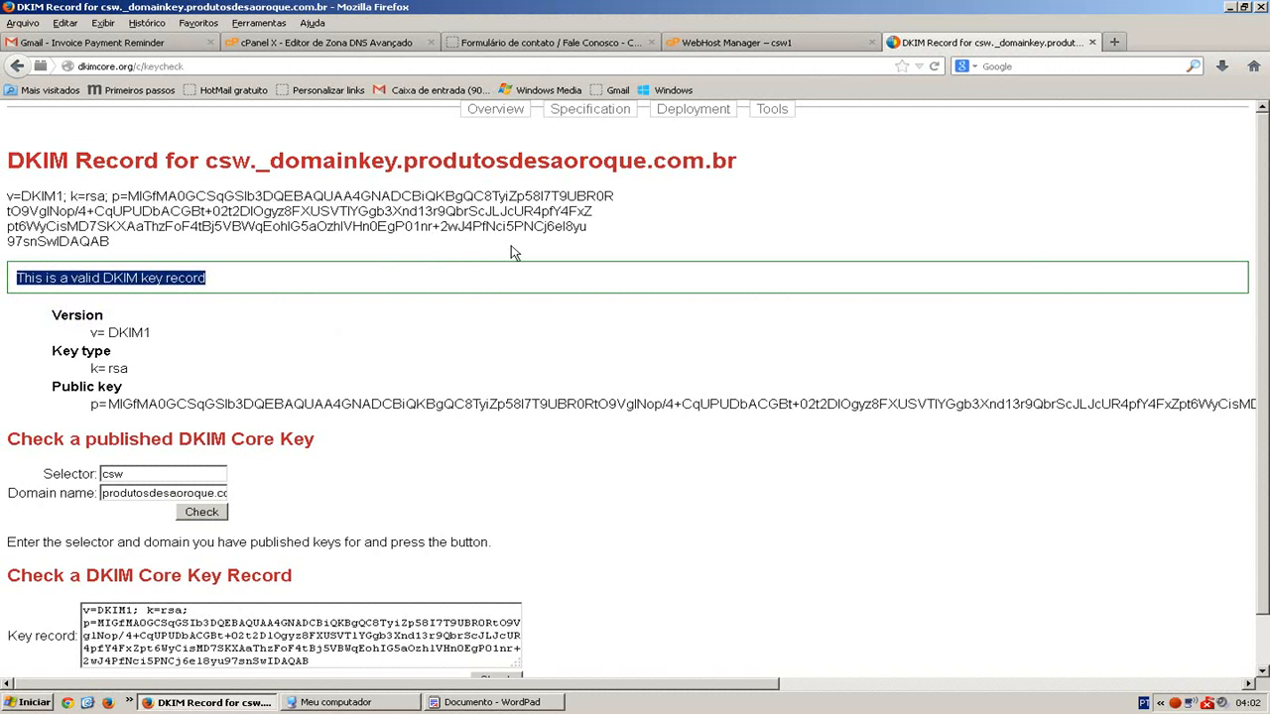
Step: Compare the csw selector in the result heading with the Selector and Domain name fields of the published key form
left_click(213, 172)
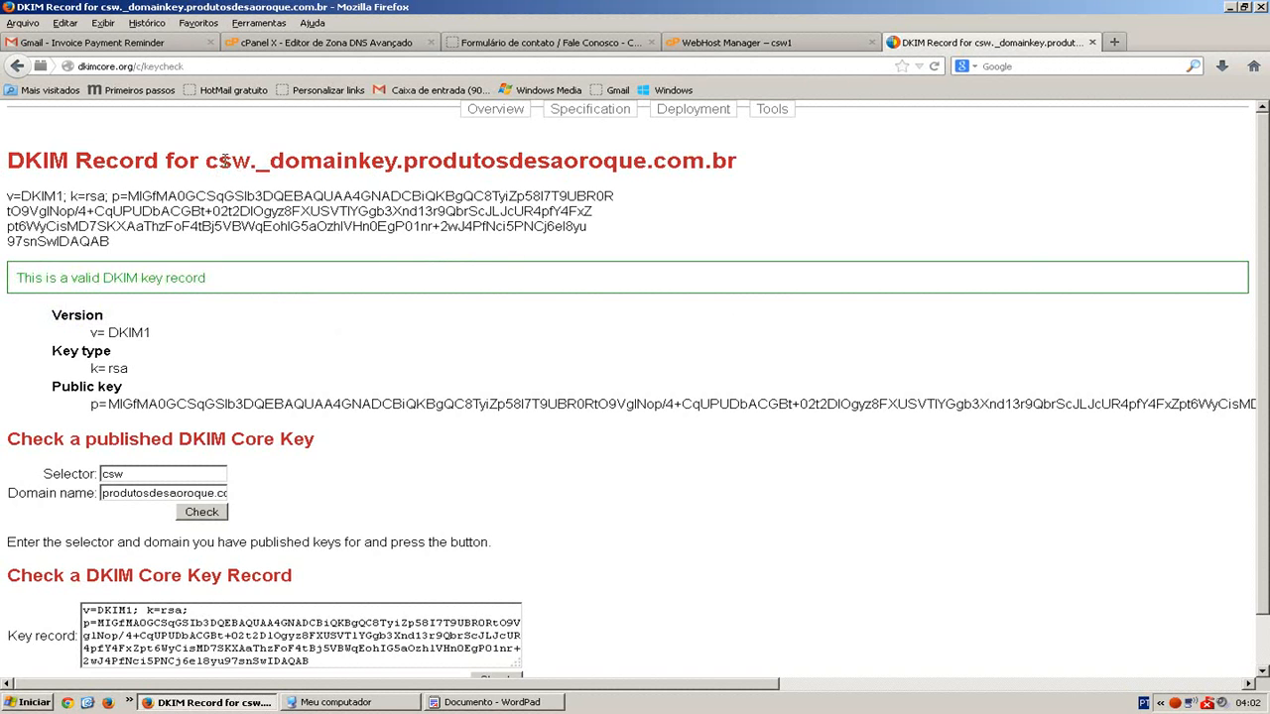
double_click(227, 161)
double_click(152, 475)
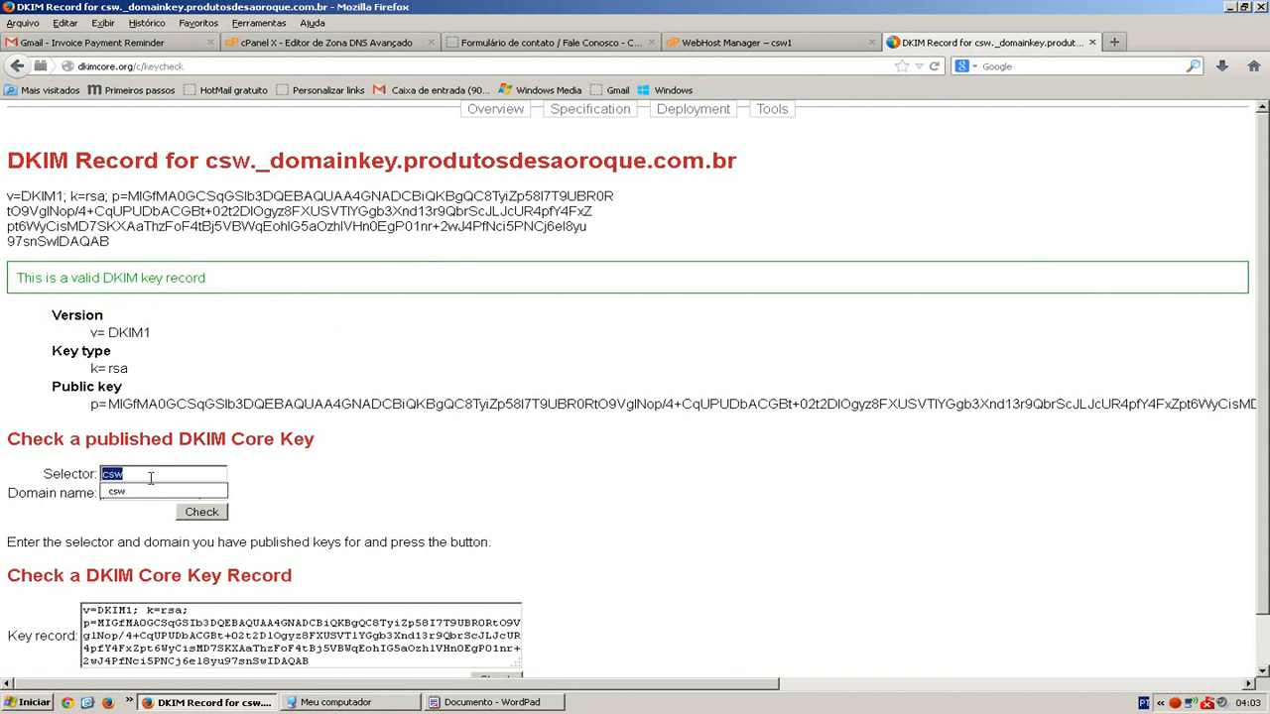
left_click(171, 474)
triple_click(60, 493)
left_click(119, 493)
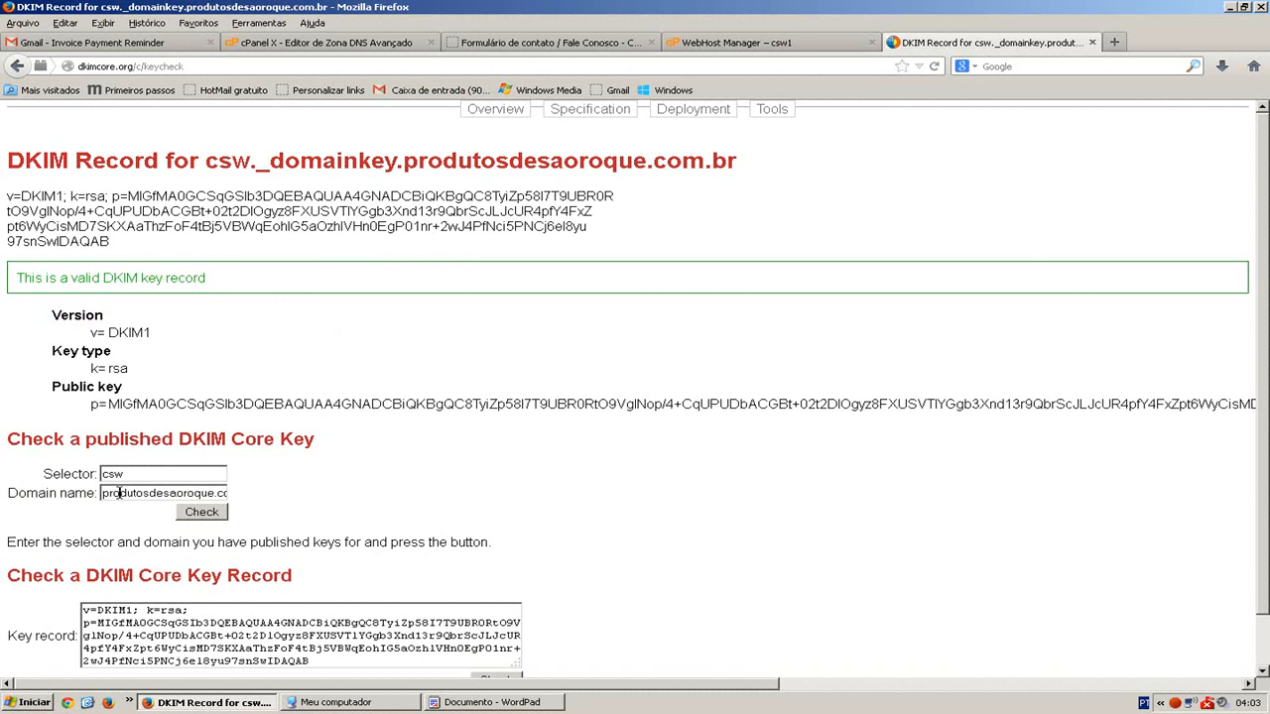
Step: Compare the domain name entered in the published key form with the domain in the DKIM result heading
left_click_drag(116, 493, 348, 493)
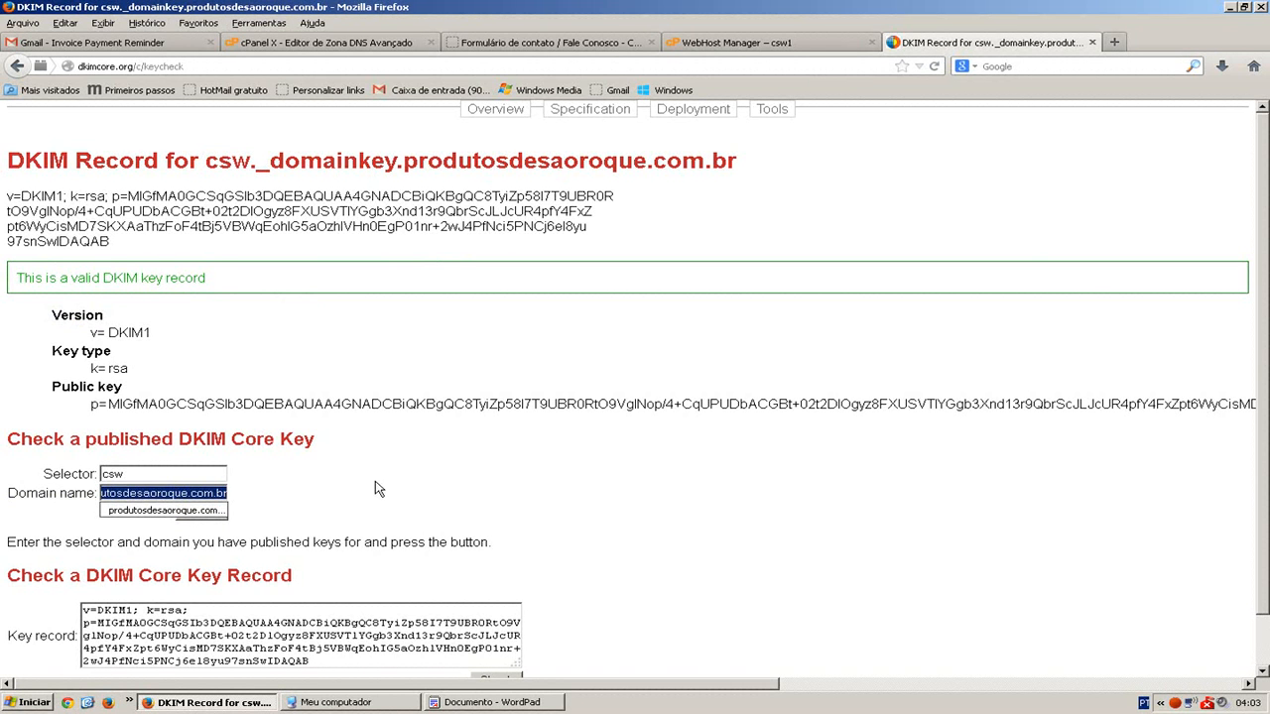
left_click(135, 492)
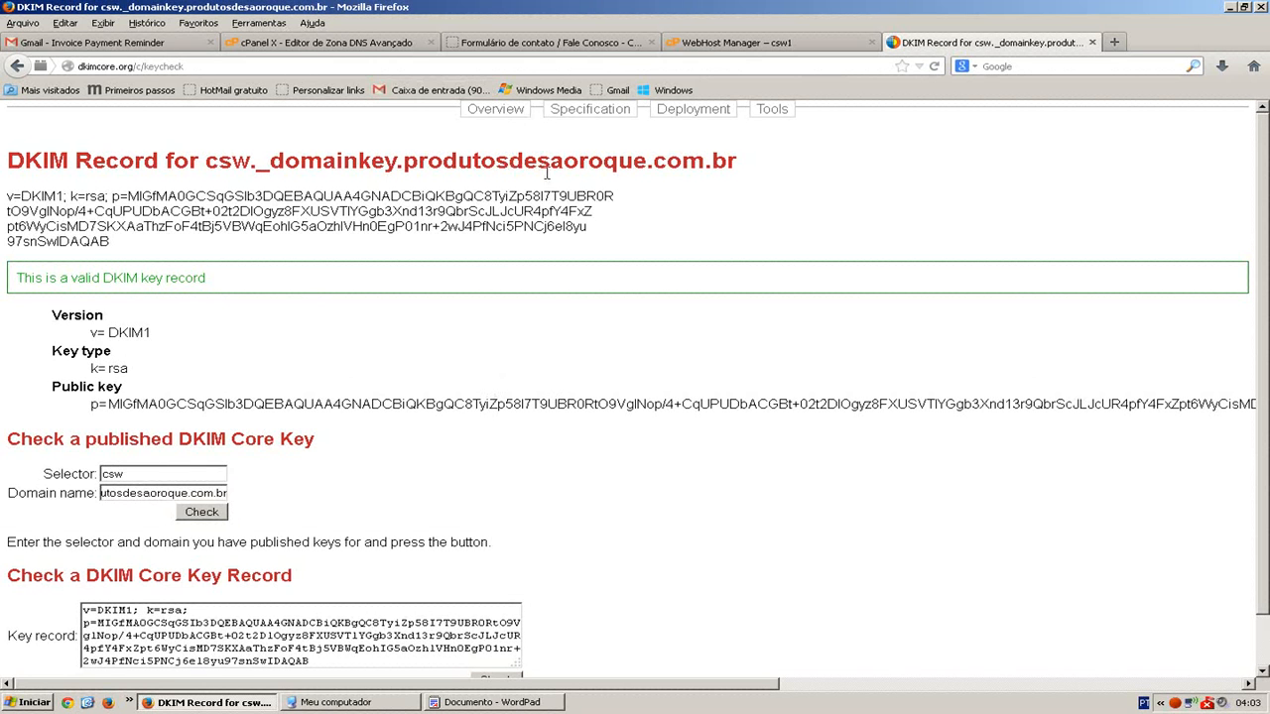
left_click_drag(124, 493, 22, 496)
left_click(137, 493)
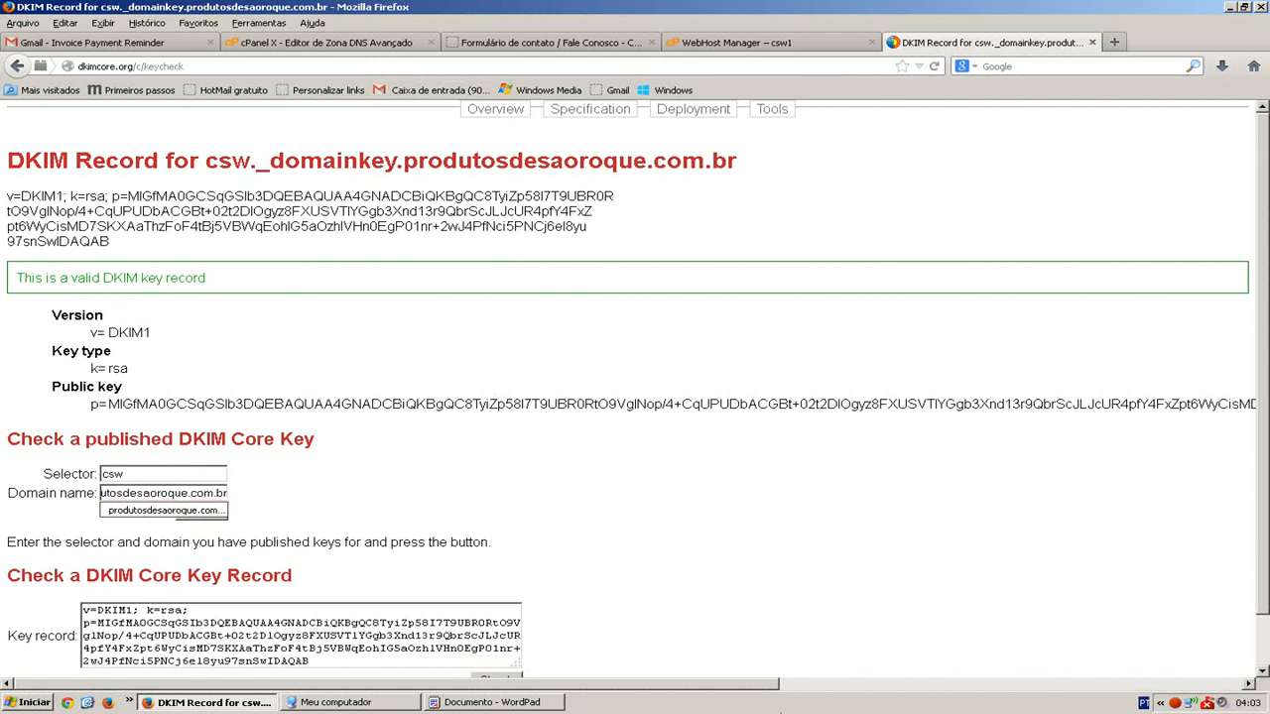
Step: Show the WordPad document with the DKIM record over cPanel's DNS zone editor, with its window clear of the add-record form
left_click(514, 704)
left_click_drag(982, 46, 593, 103)
double_click(739, 99)
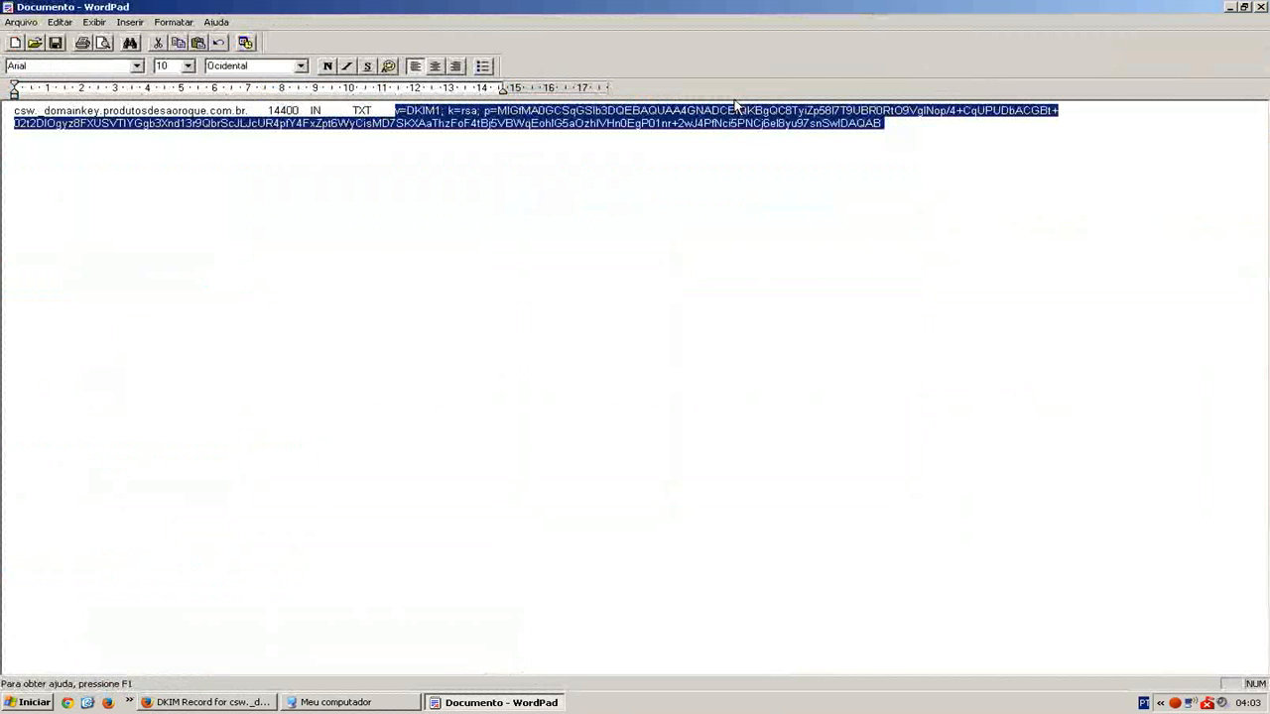
left_click(260, 705)
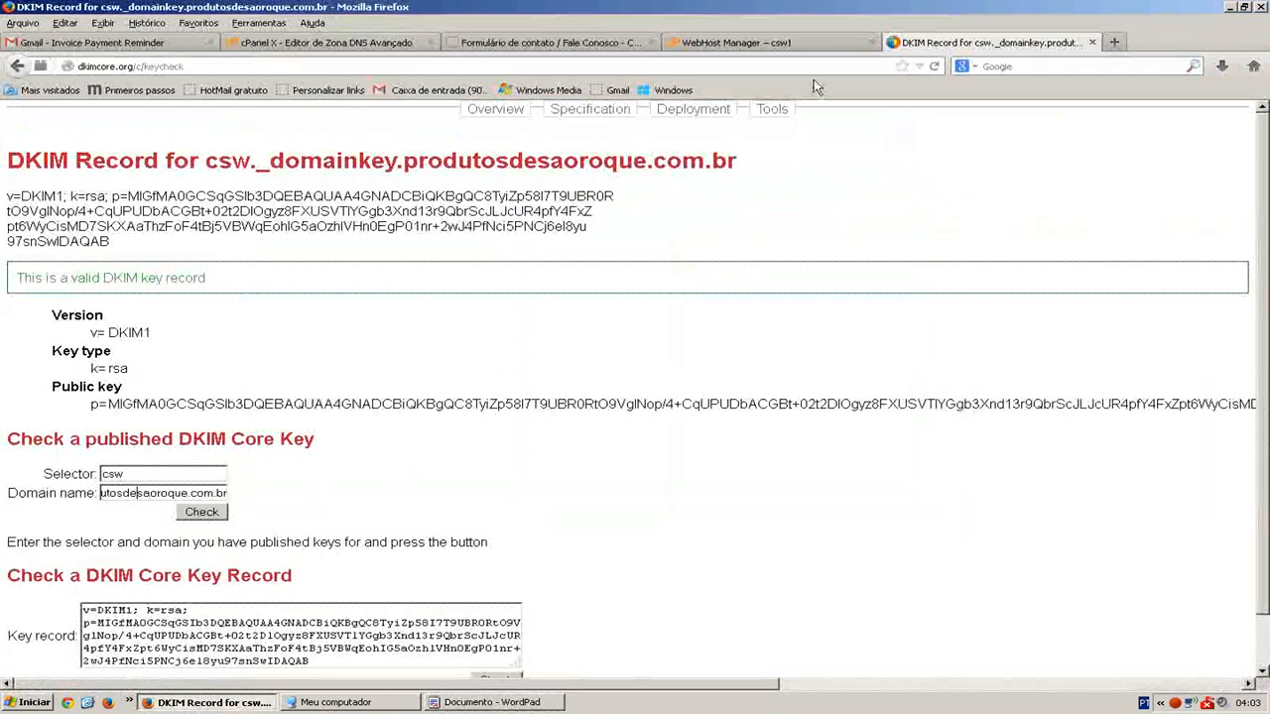
left_click(372, 42)
scroll(586, 521, "down", 10)
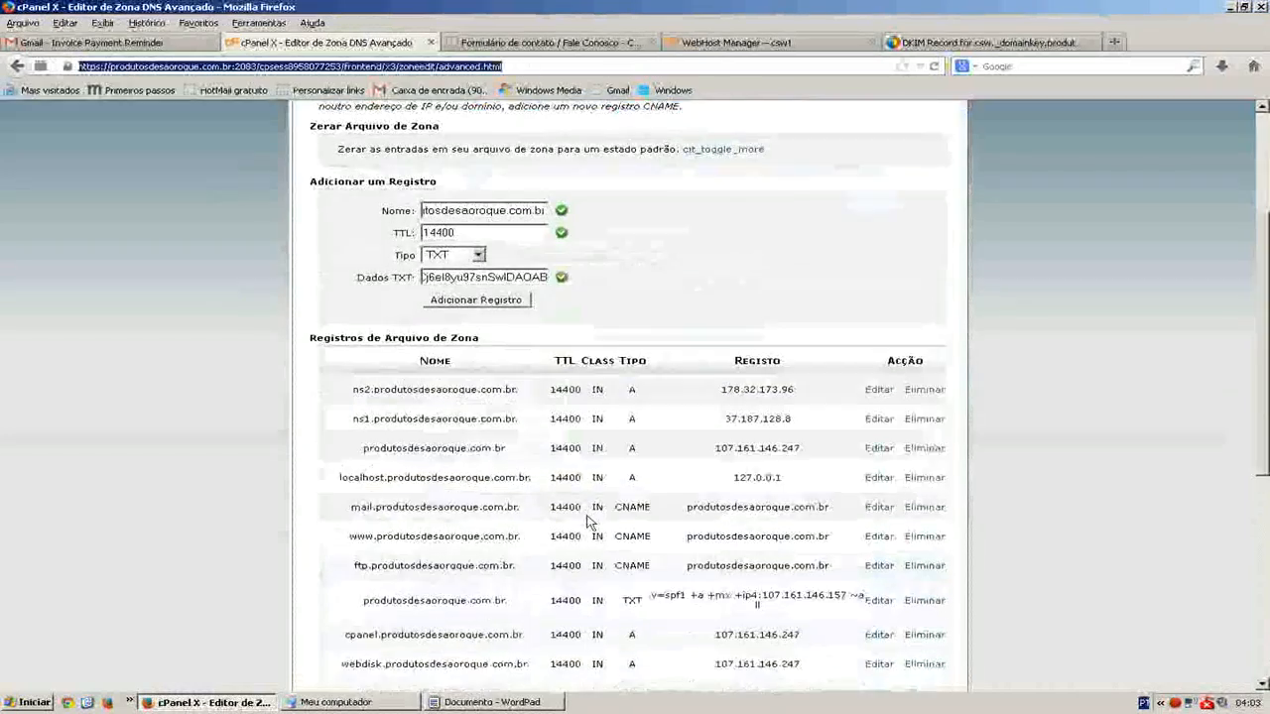
scroll(588, 522, "up", 10)
scroll(596, 552, "down", 3)
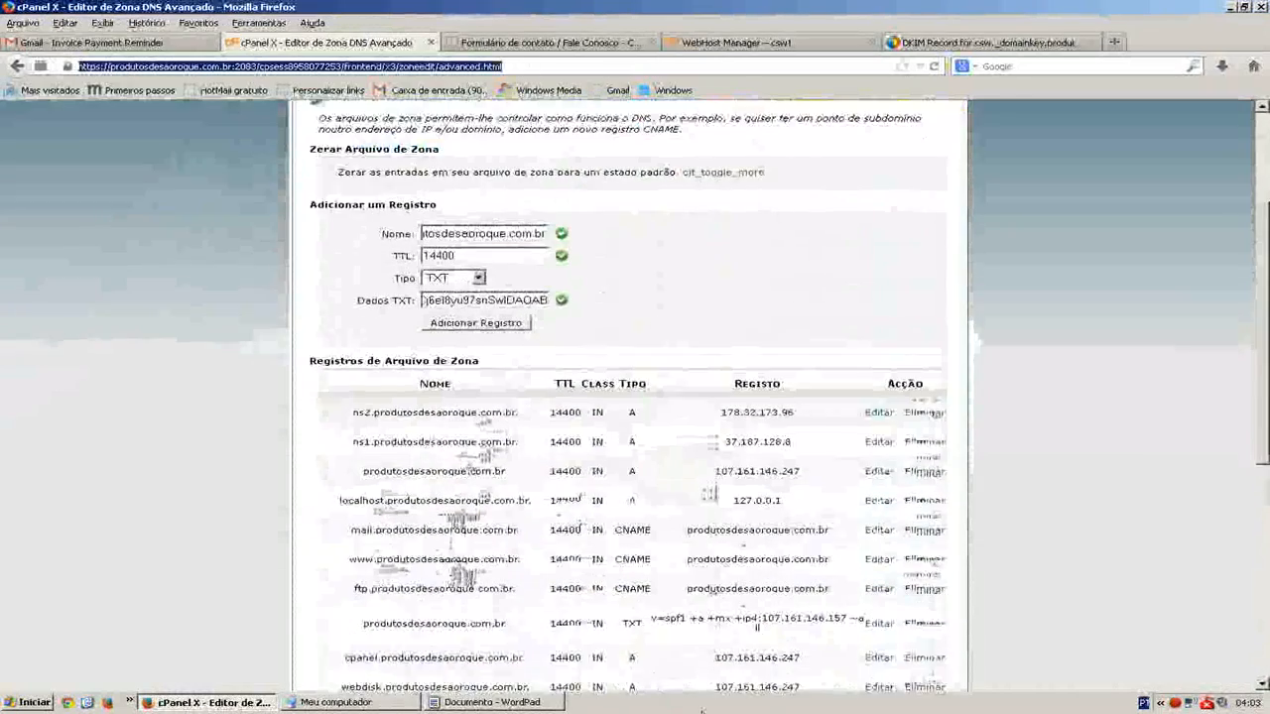
left_click(496, 702)
double_click(612, 14)
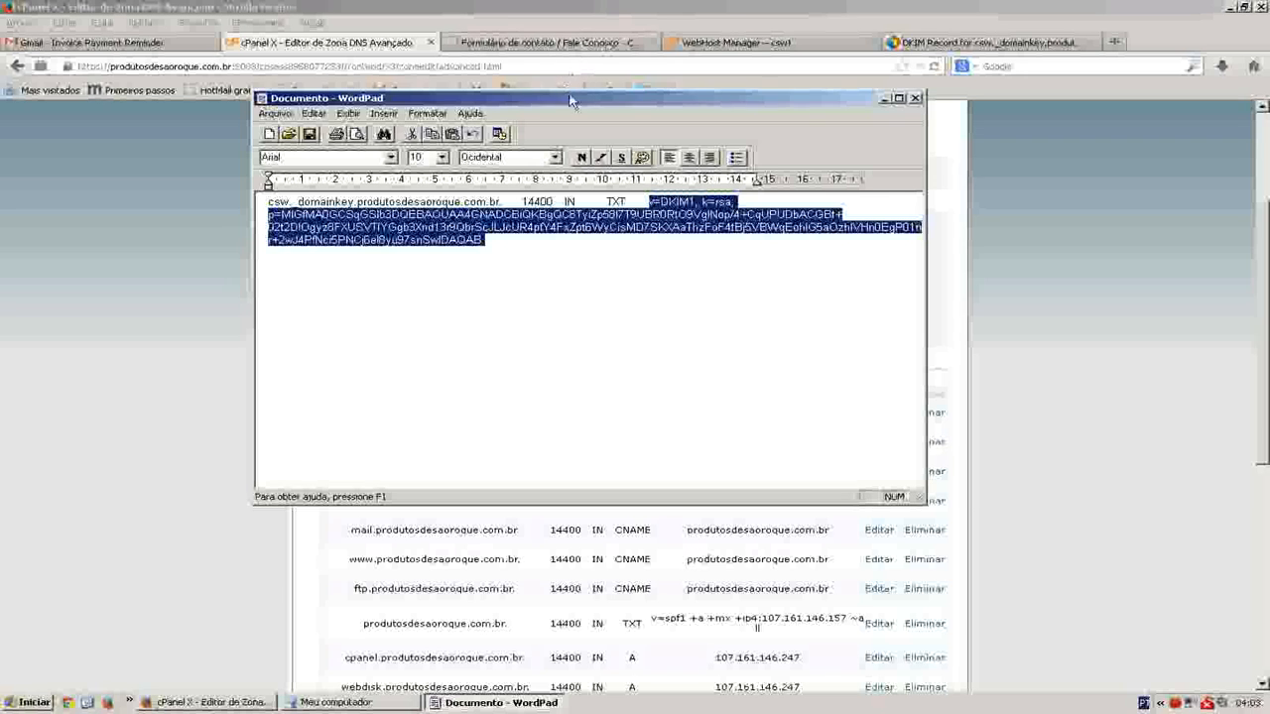
left_click_drag(571, 99, 911, 104)
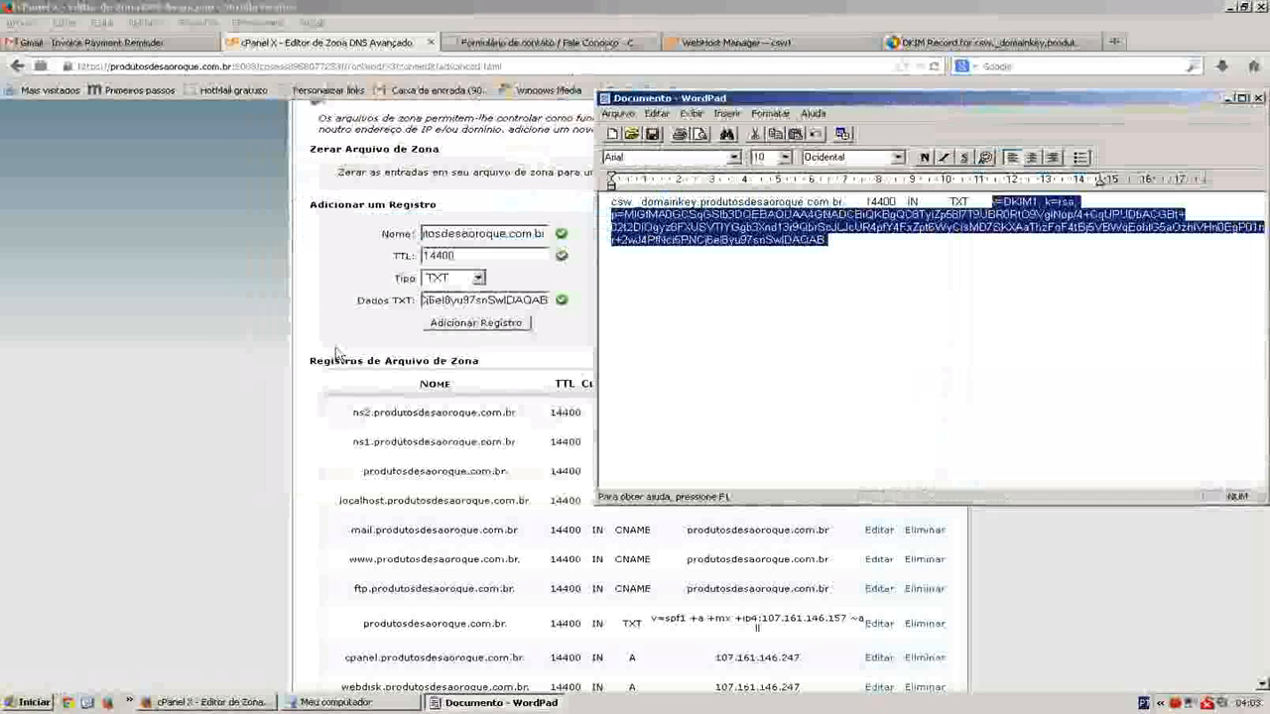
Step: Compare the csw._domainkey record name in the WordPad document with the Nome field of cPanel's add-record form
left_click(488, 236)
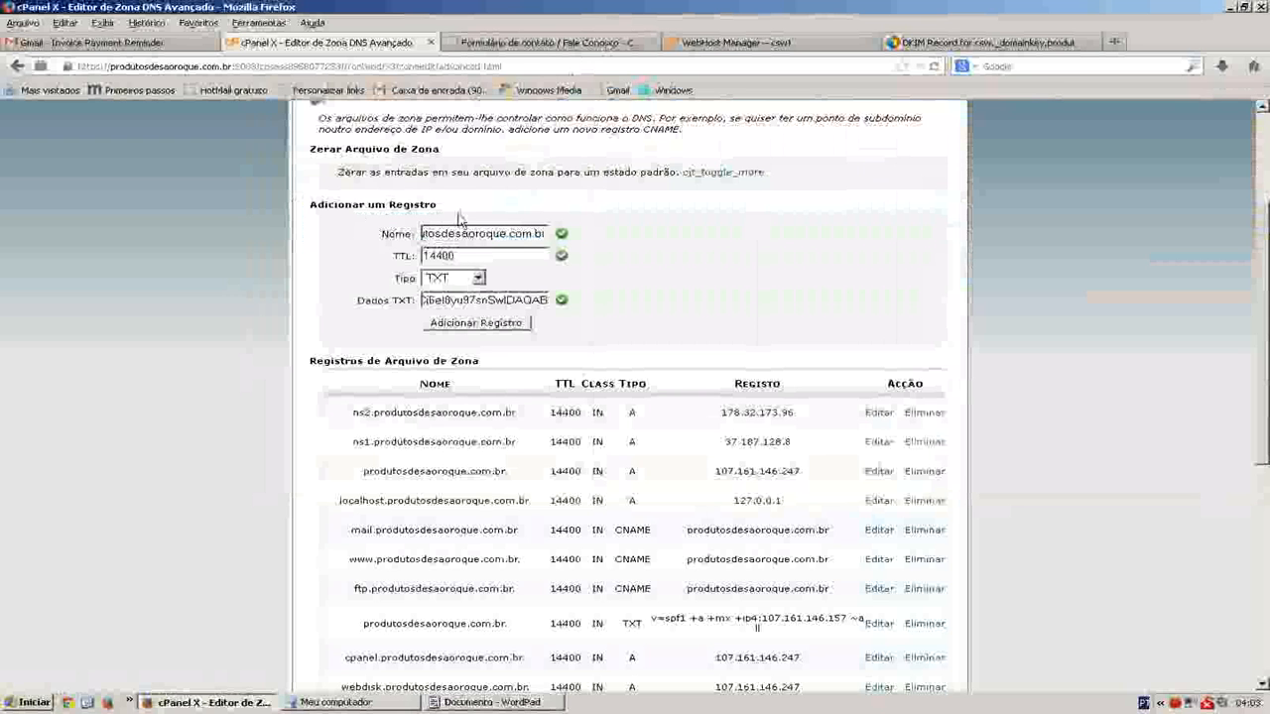
left_click(490, 702)
left_click(727, 199)
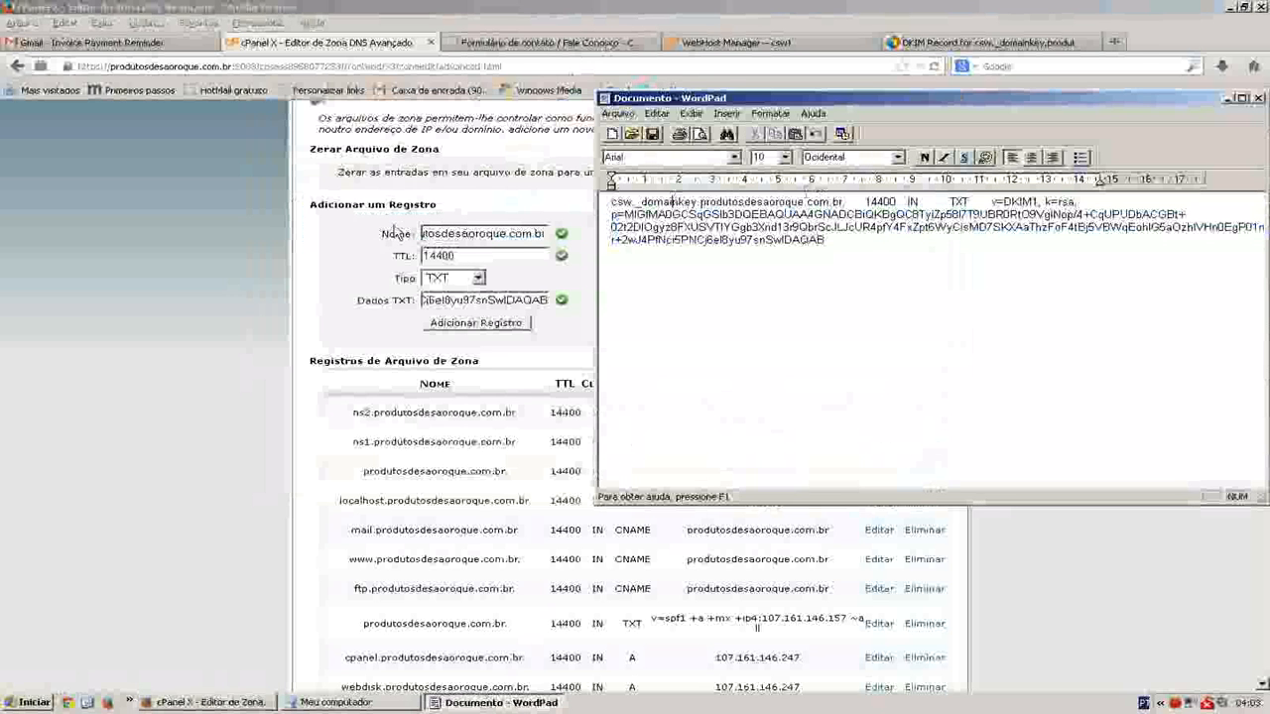
double_click(841, 202)
left_click_drag(846, 201, 546, 204)
left_click(495, 233)
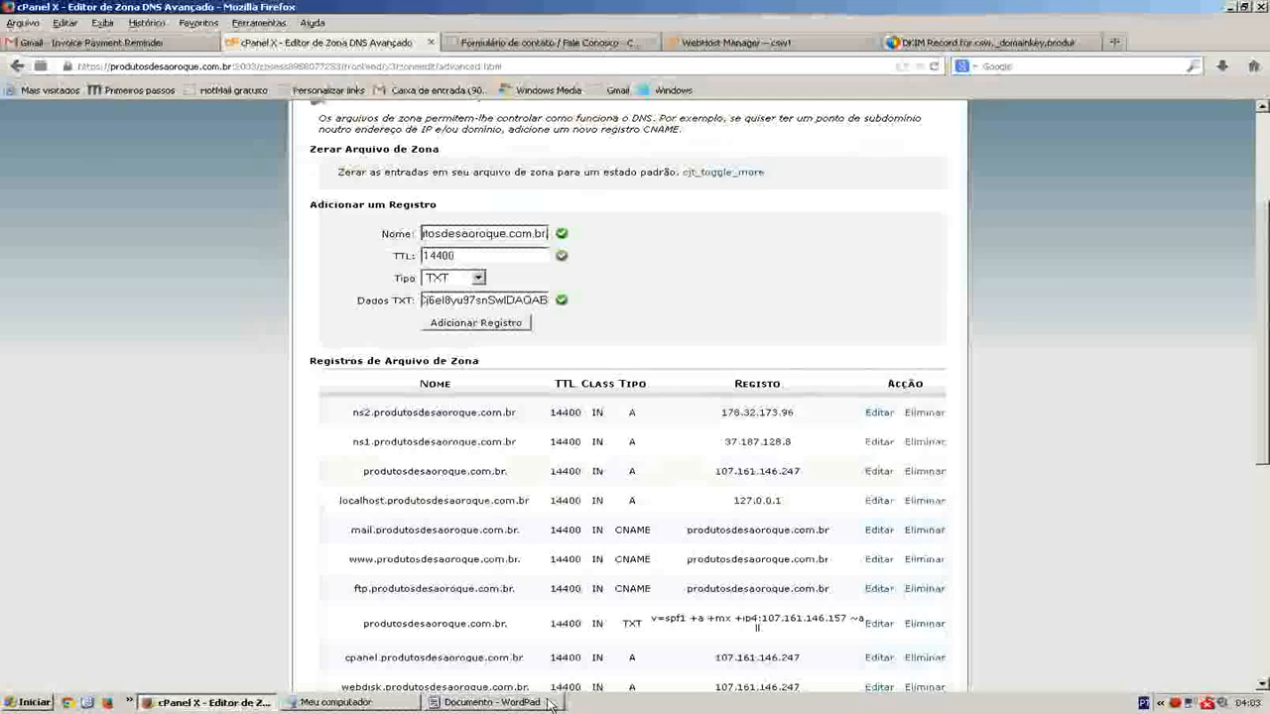
Step: Compare the TTL and the IN and TXT entries of the WordPad record with cPanel's TTL and Tipo fields
left_click(484, 702)
double_click(879, 202)
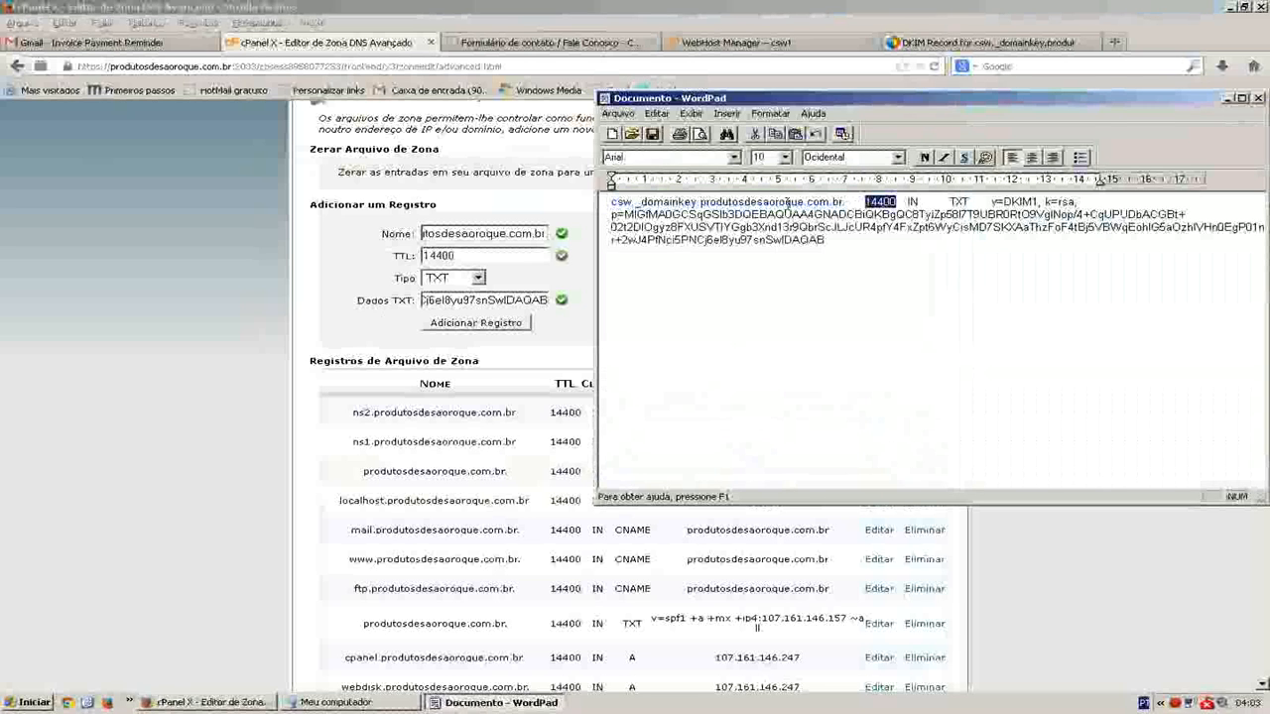
left_click(460, 255)
left_click(434, 703)
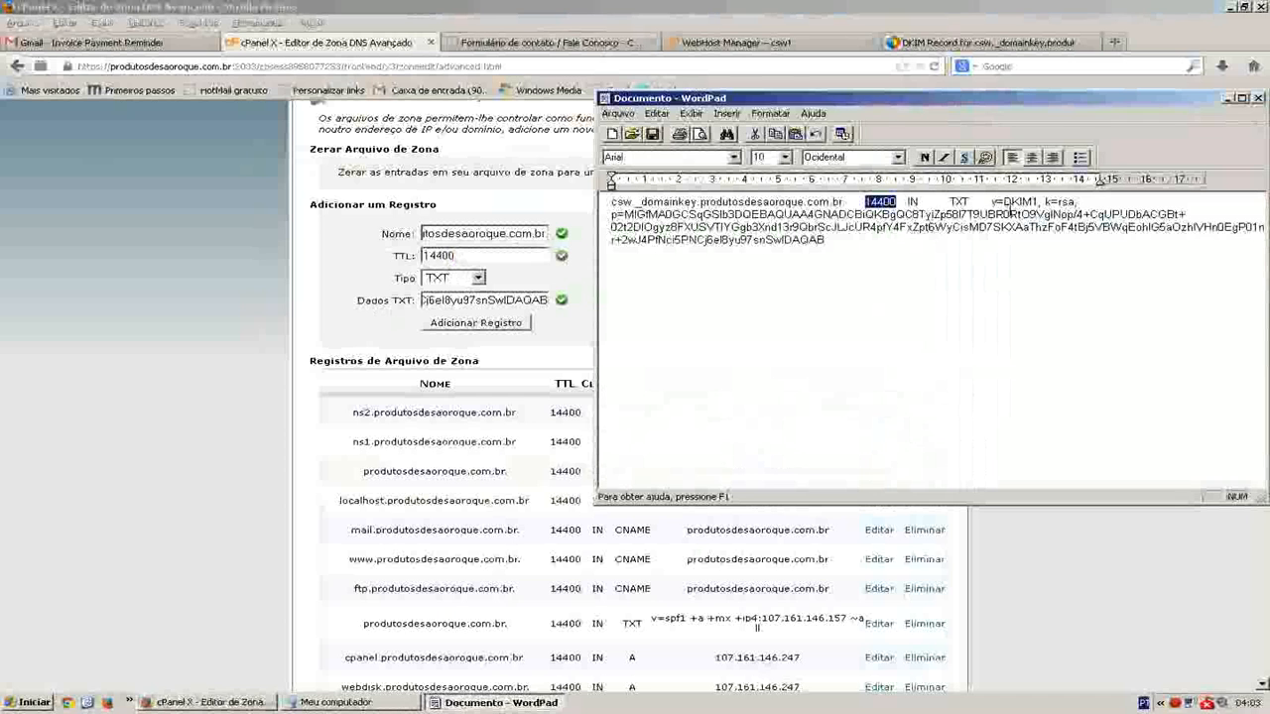
double_click(912, 201)
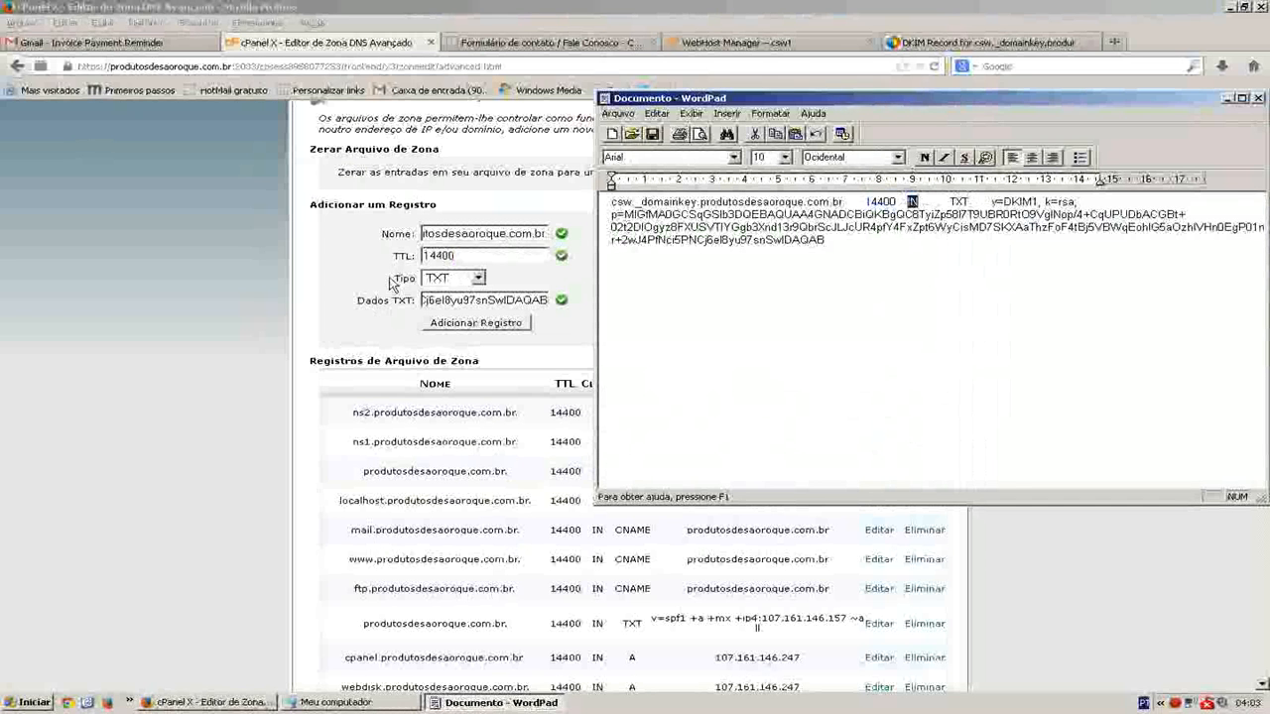
left_click(441, 306)
left_click(501, 703)
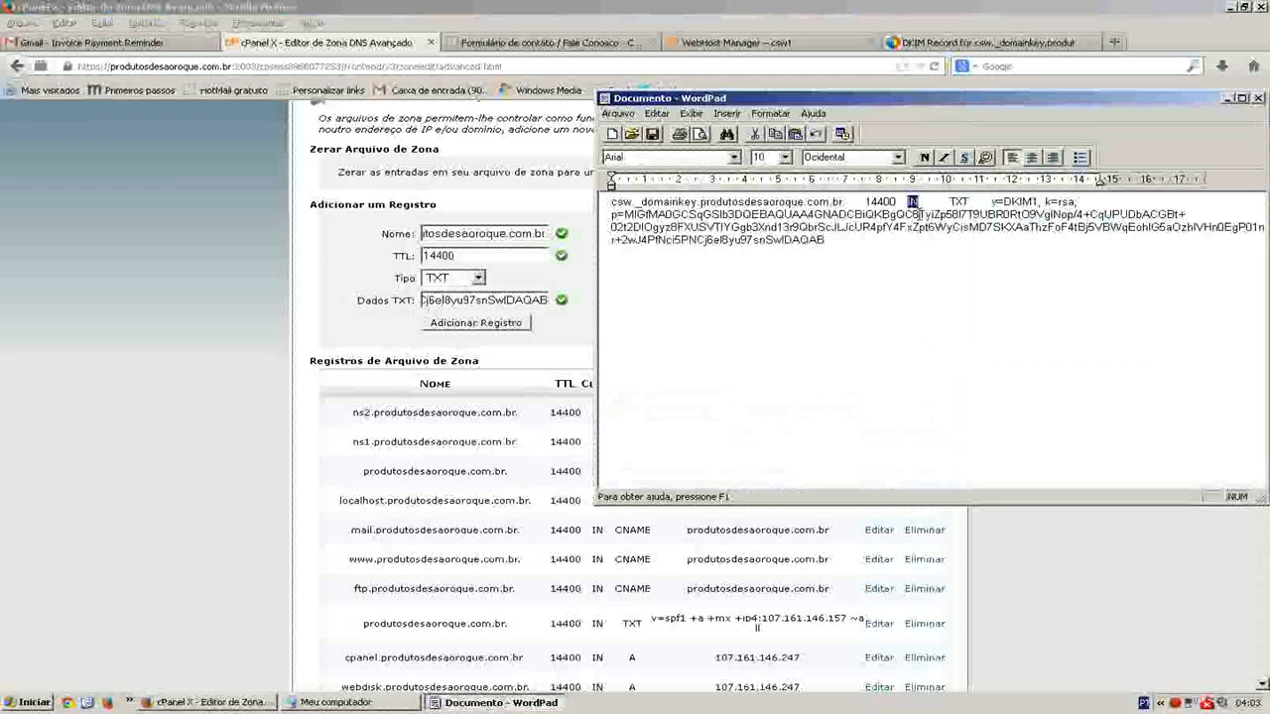
Step: Compare the DKIM key text in WordPad with cPanel's Dados TXT field and return to the dkimcore.org result
left_click_drag(992, 202, 1004, 244)
left_click(527, 305)
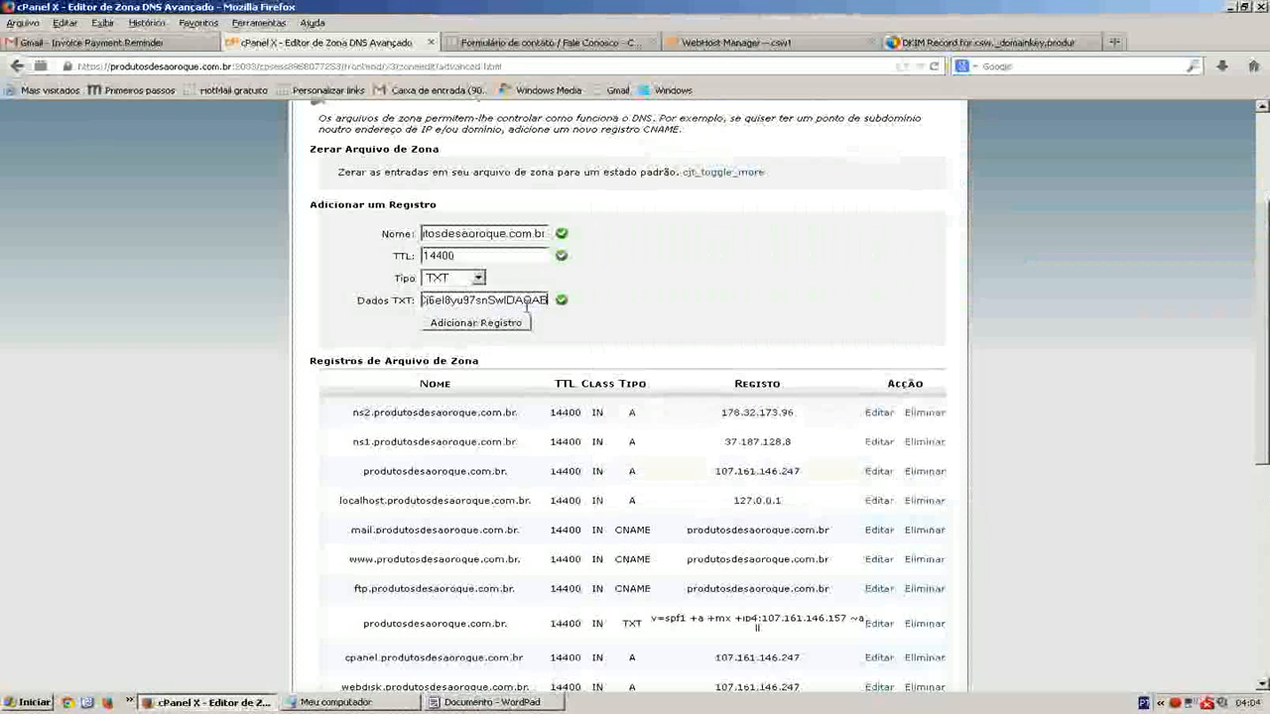
left_click_drag(530, 299, 54, 291)
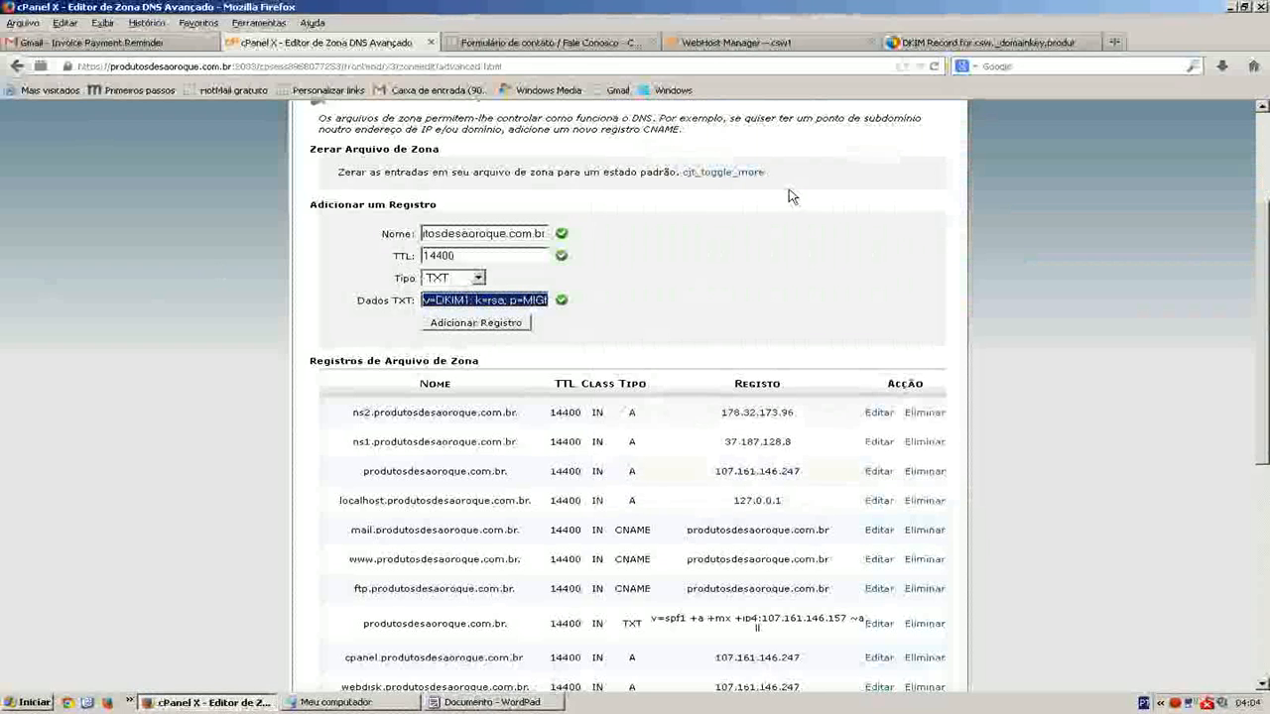
left_click(960, 45)
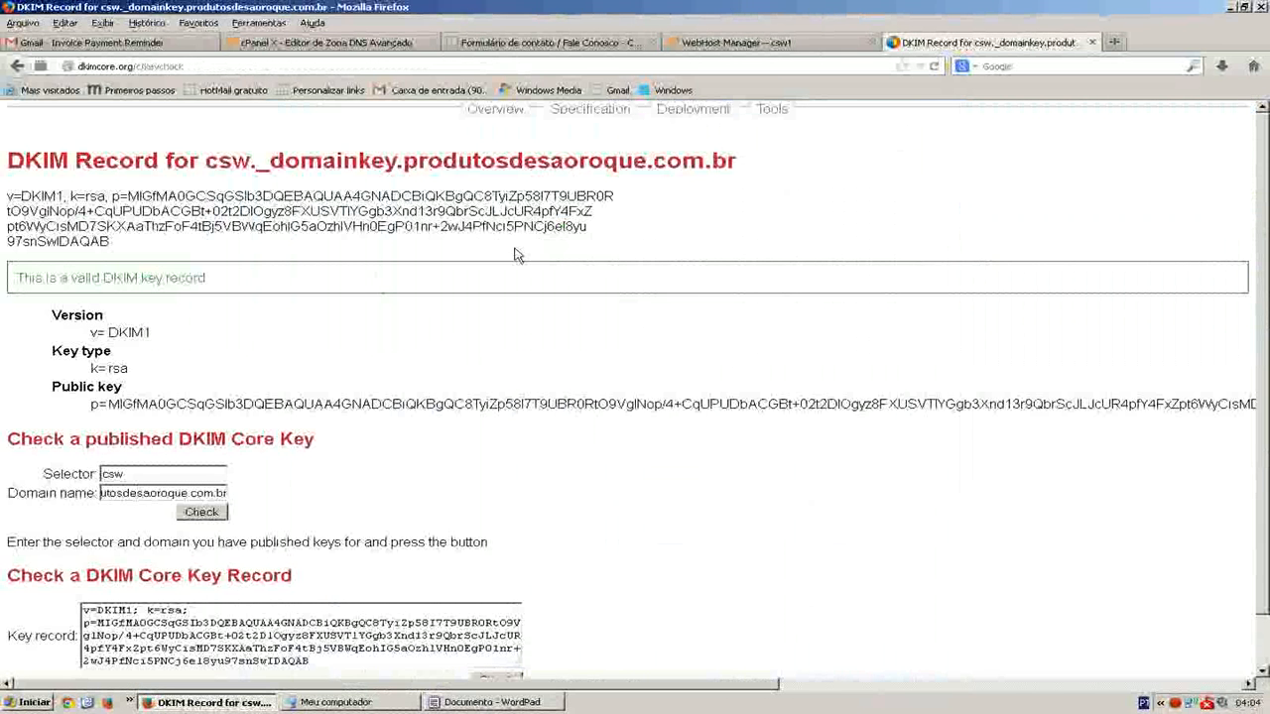